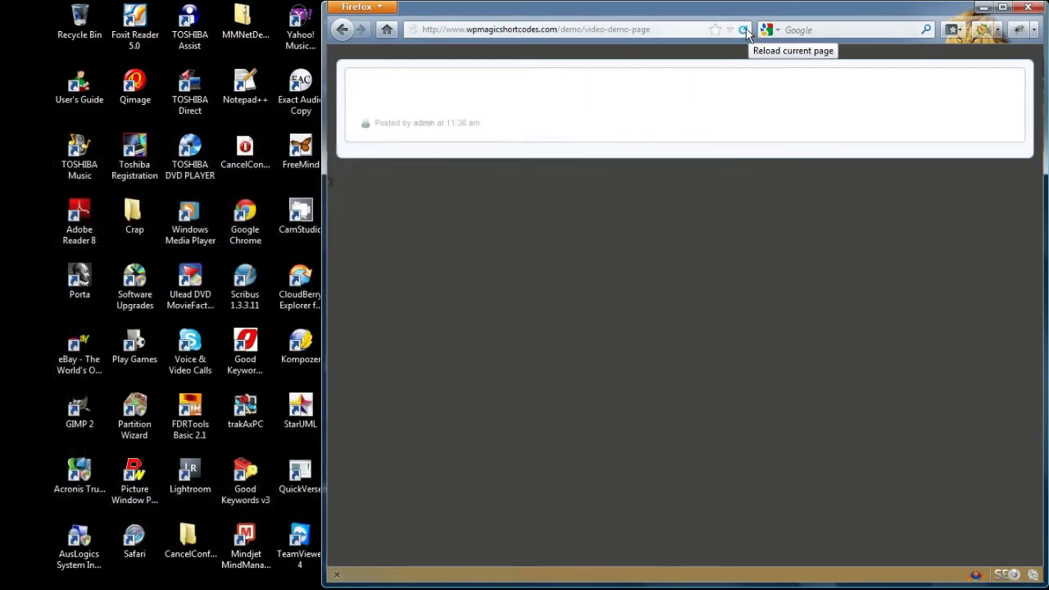
Step: Reload the demo page and set the style of the table cell beside the video to "vertical-align: top;"
left_click(744, 31)
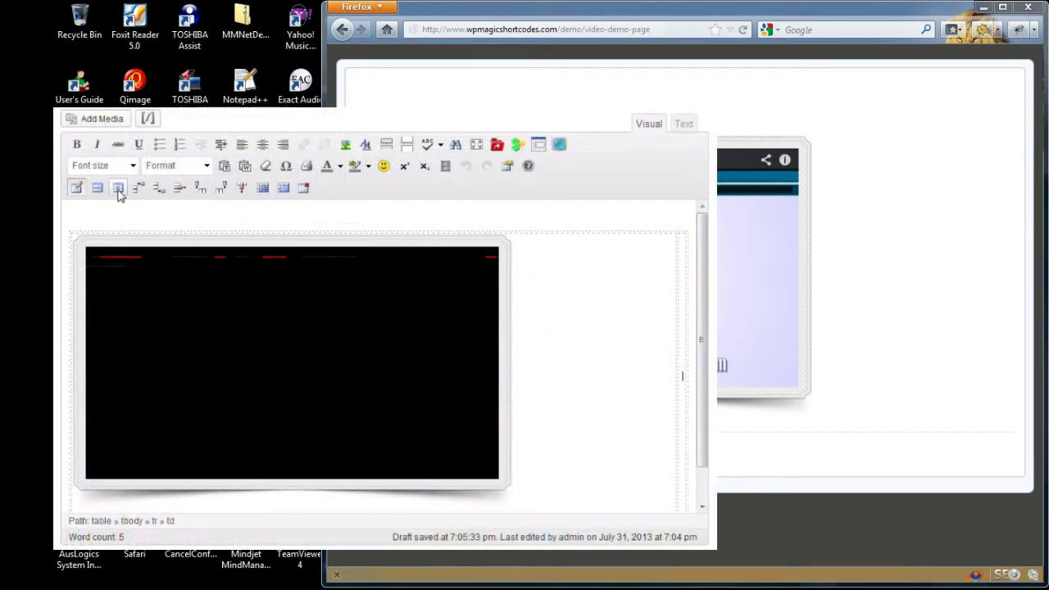
left_click(119, 191)
left_click(430, 243)
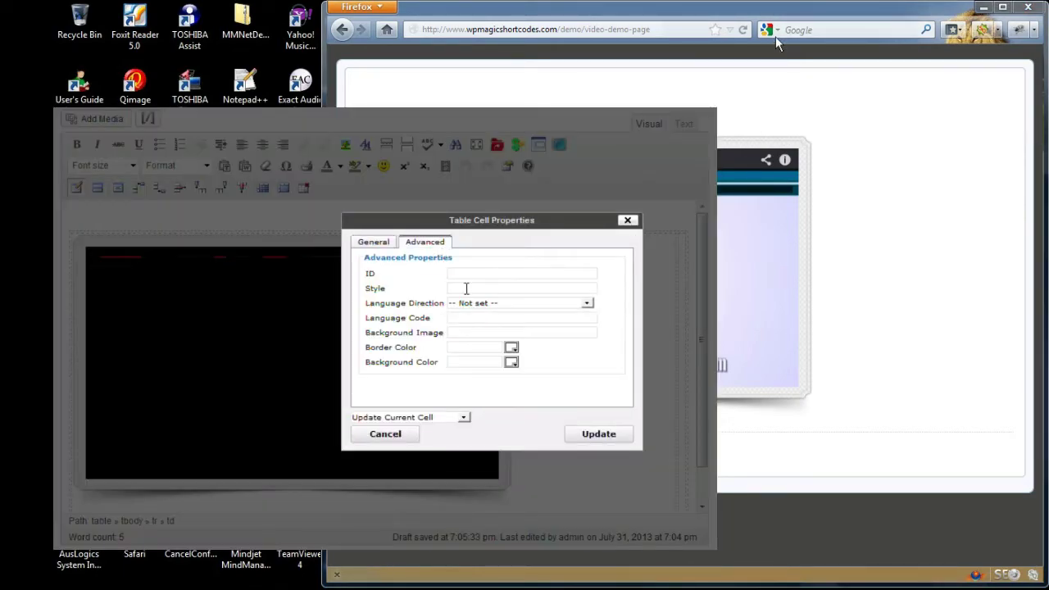
left_click(466, 288)
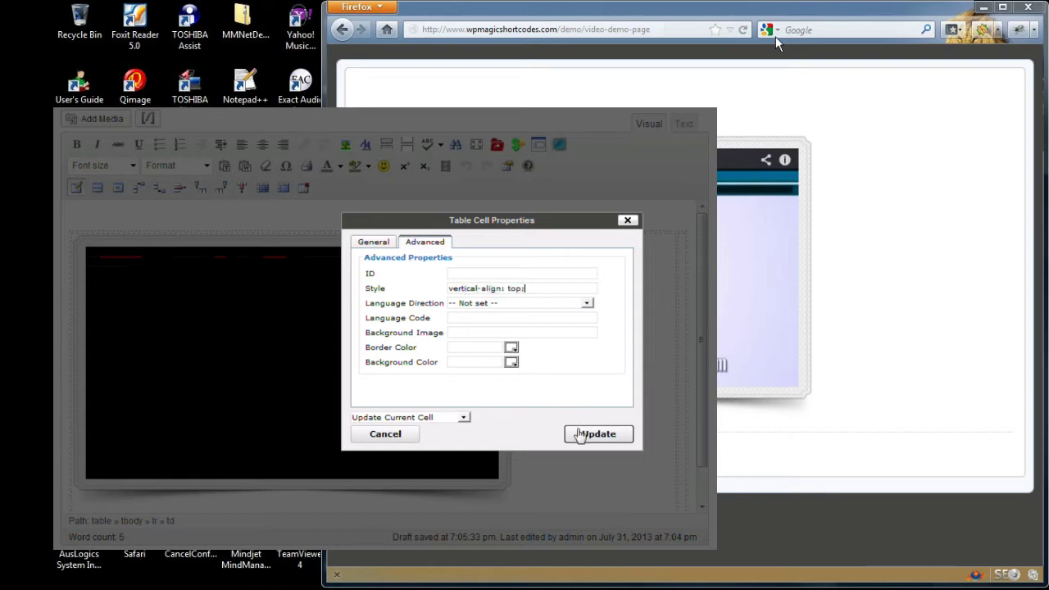
left_click(583, 435)
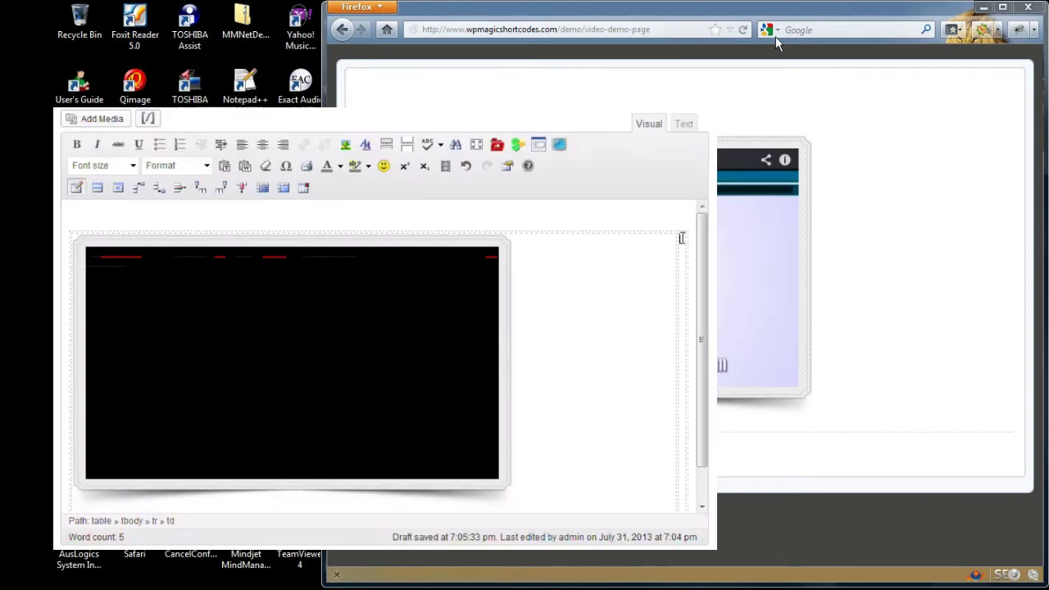
Step: Start an Accordian shortcode in that cell and copy the sample definition list into its content
left_click(148, 118)
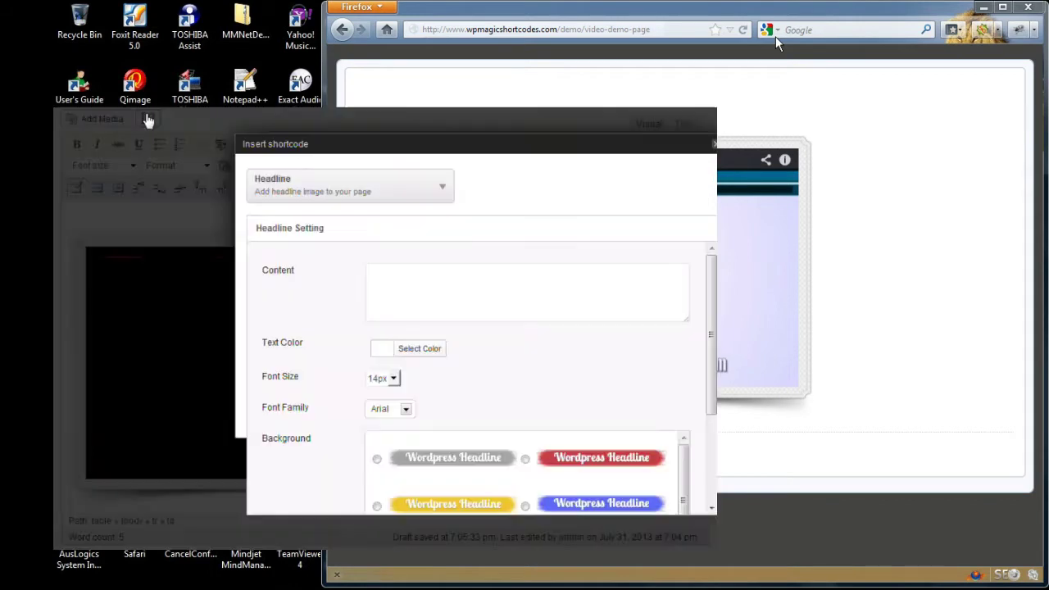
left_click(438, 194)
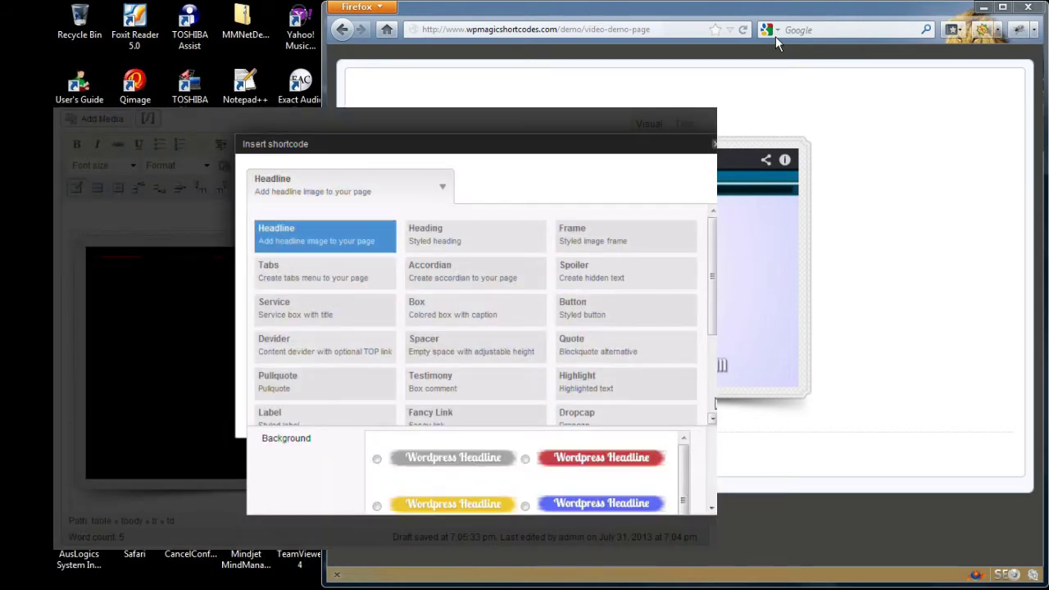
left_click(492, 278)
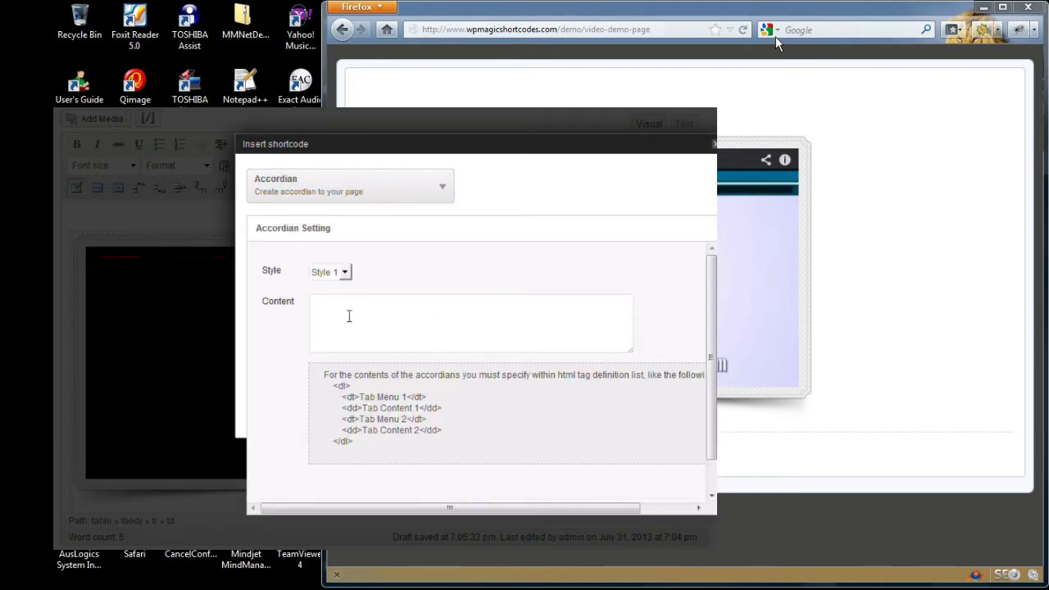
left_click_drag(358, 443, 269, 382)
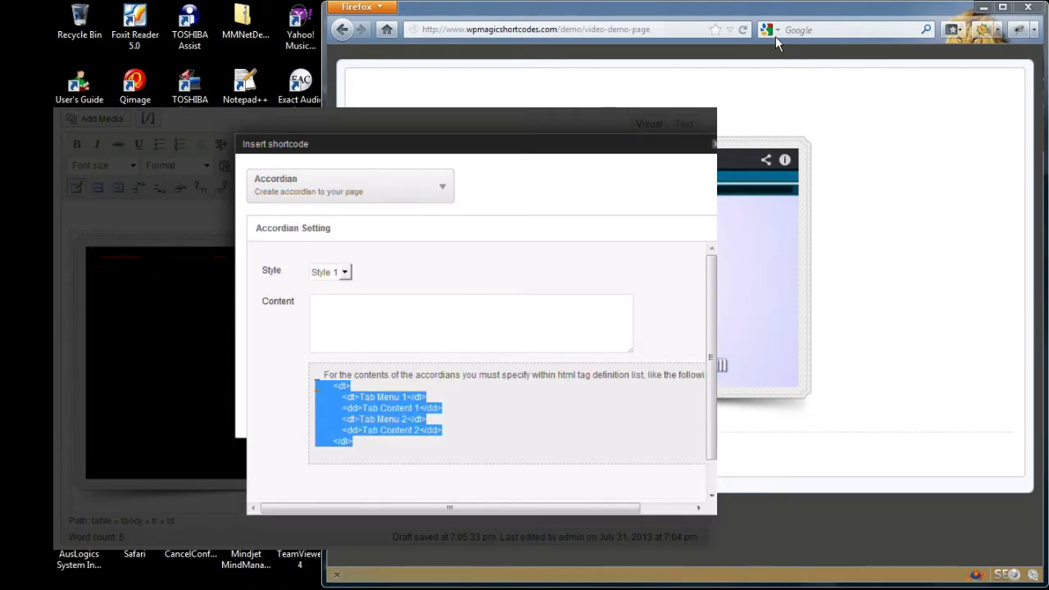
key("ctrl+c")
left_click(346, 312)
key("ctrl+v")
scroll(628, 316, "up", 3)
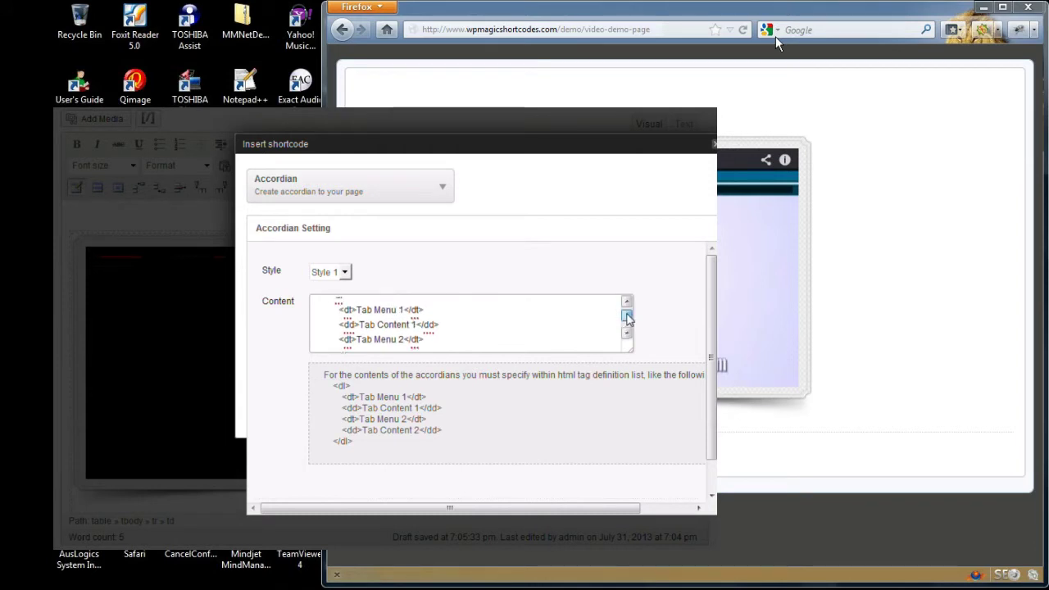
Step: Rename the two accordian headings in the content to "Feature 1" and "Feature 2"
left_click_drag(359, 318, 401, 318)
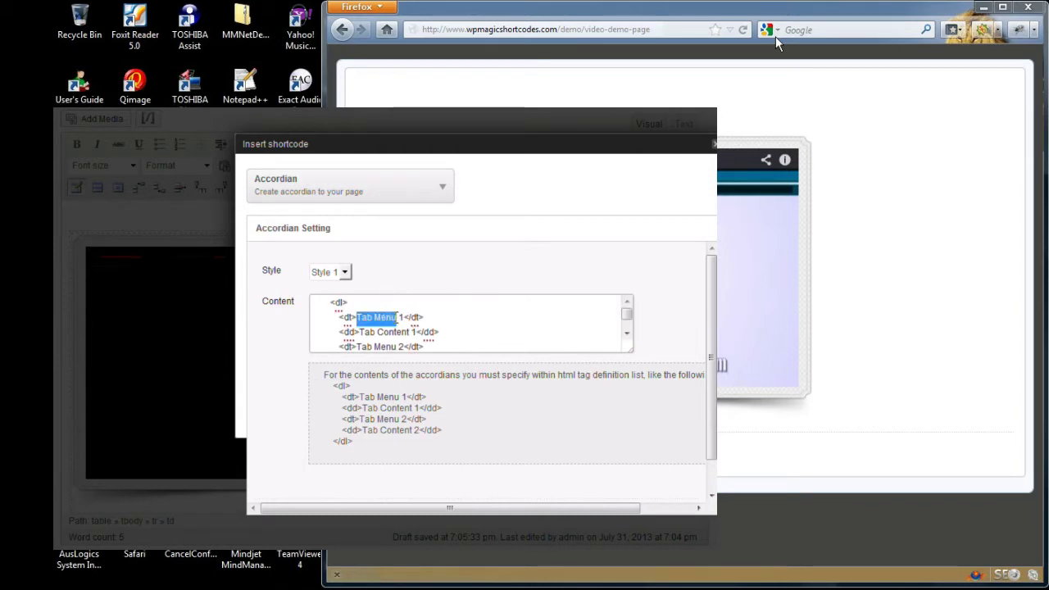
type("Feature")
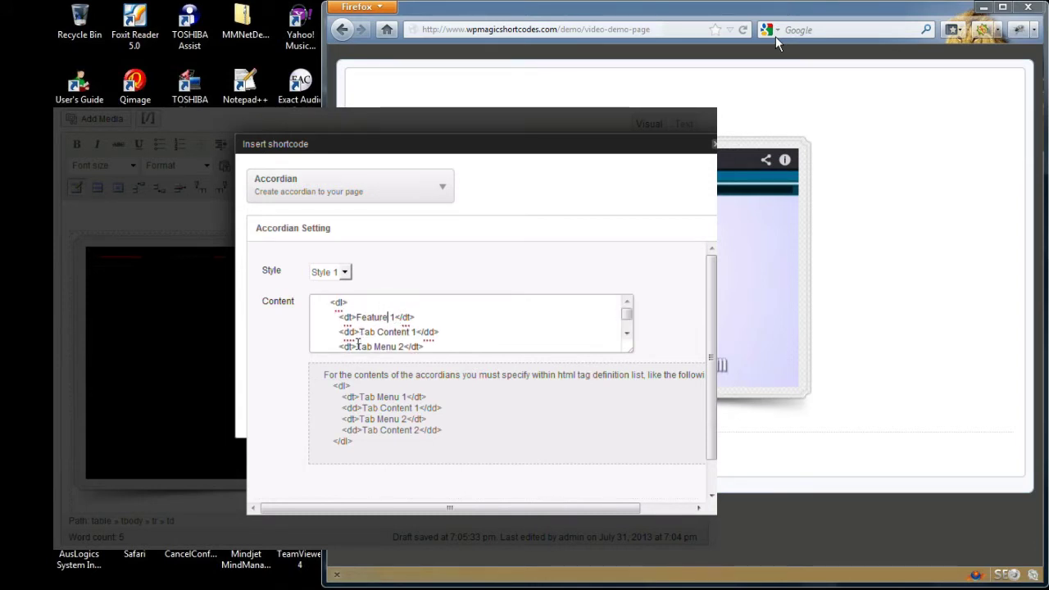
left_click_drag(359, 345, 400, 345)
type("Feature")
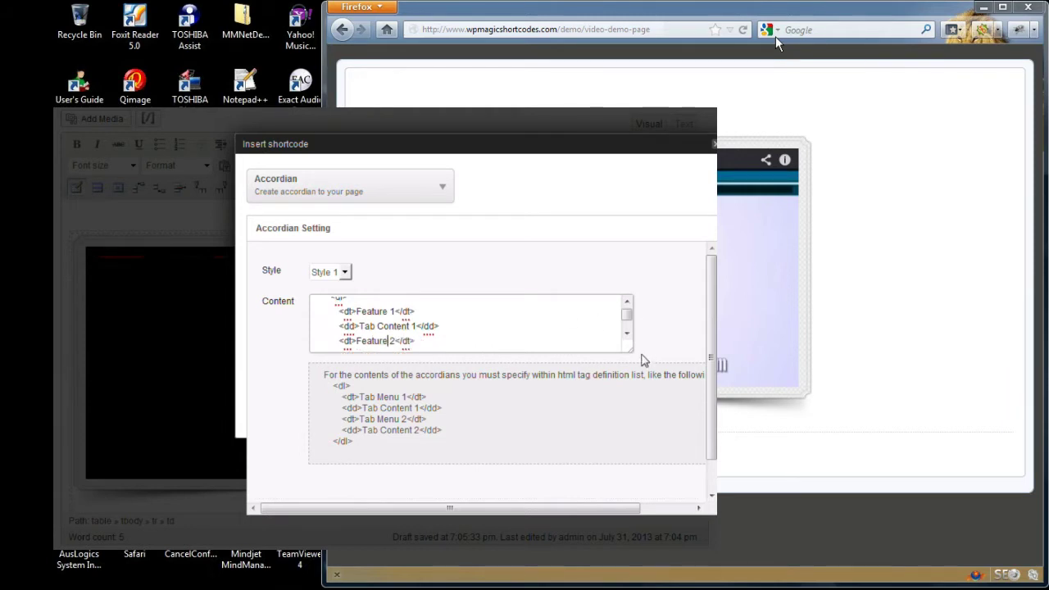
Step: Enlarge the content box and add a third heading and content pair with the heading "Feature 3"
left_click_drag(629, 349, 618, 456)
left_click_drag(312, 349, 310, 377)
left_click(314, 375)
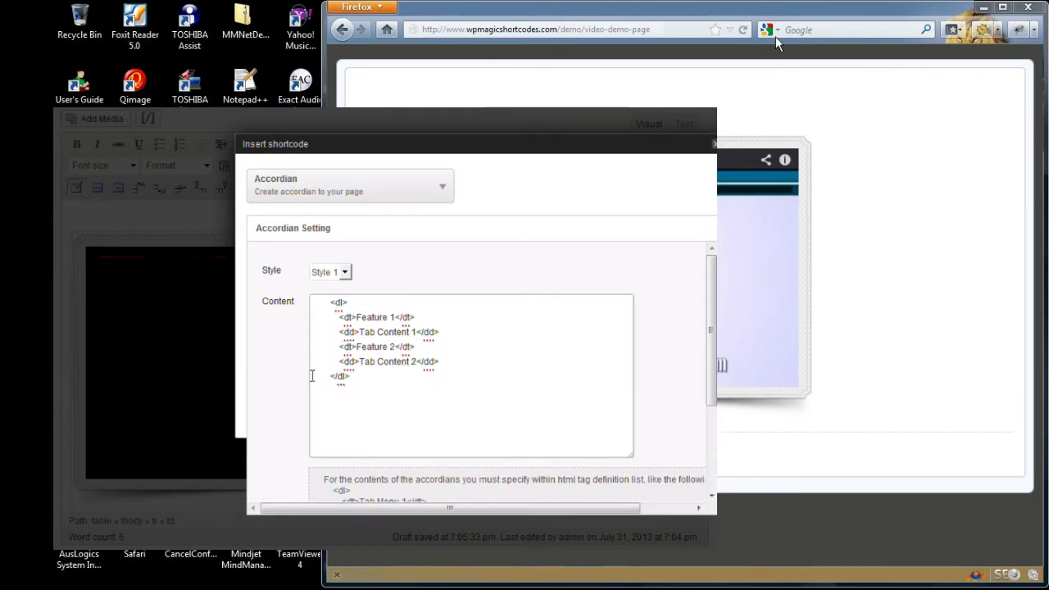
key("ctrl+v")
double_click(392, 377)
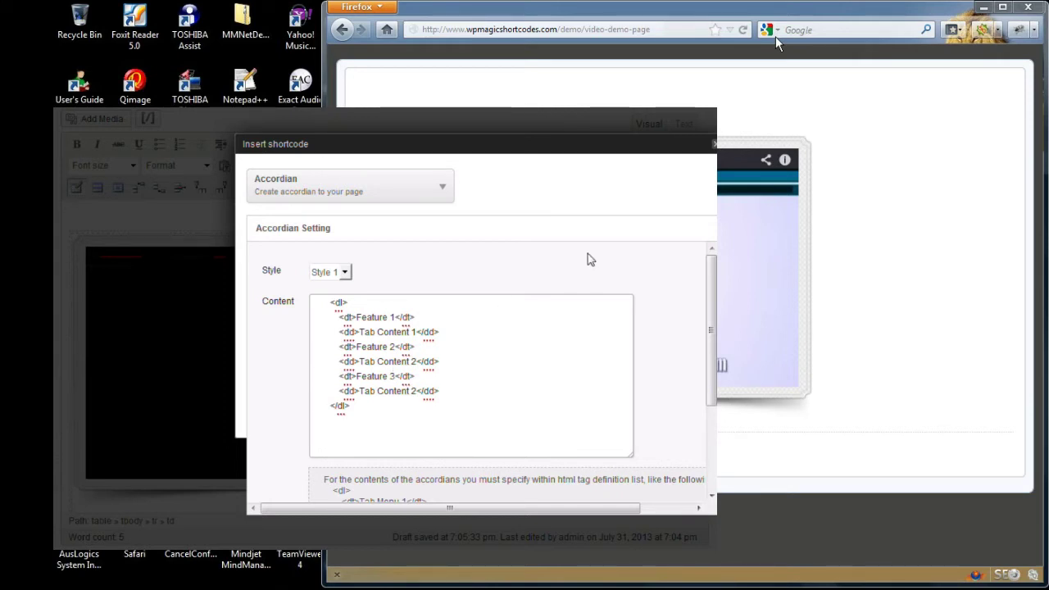
Step: Fill the features with the paragraphs starting "Pellentesque dapibus", "Sed a libero" and "Suspendisse nisl elit", and insert the accordian shortcode
mouse_move(711, 328)
left_mouse_down()
mouse_move(712, 368)
mouse_move(711, 333)
left_mouse_up()
left_click_drag(359, 325, 416, 323)
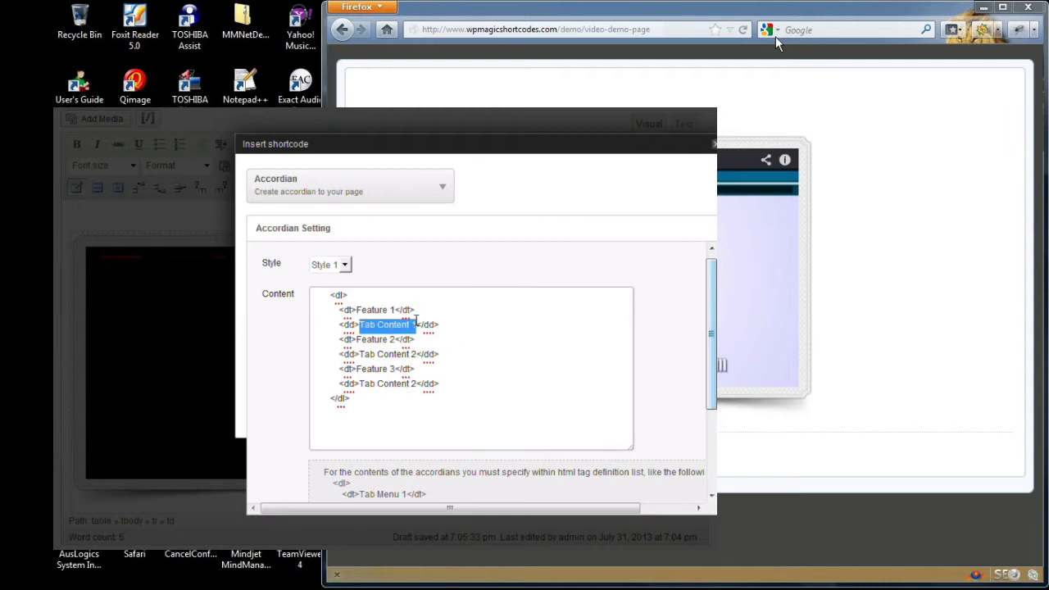
key("ctrl+v")
left_click_drag(357, 382, 416, 384)
key("ctrl+v")
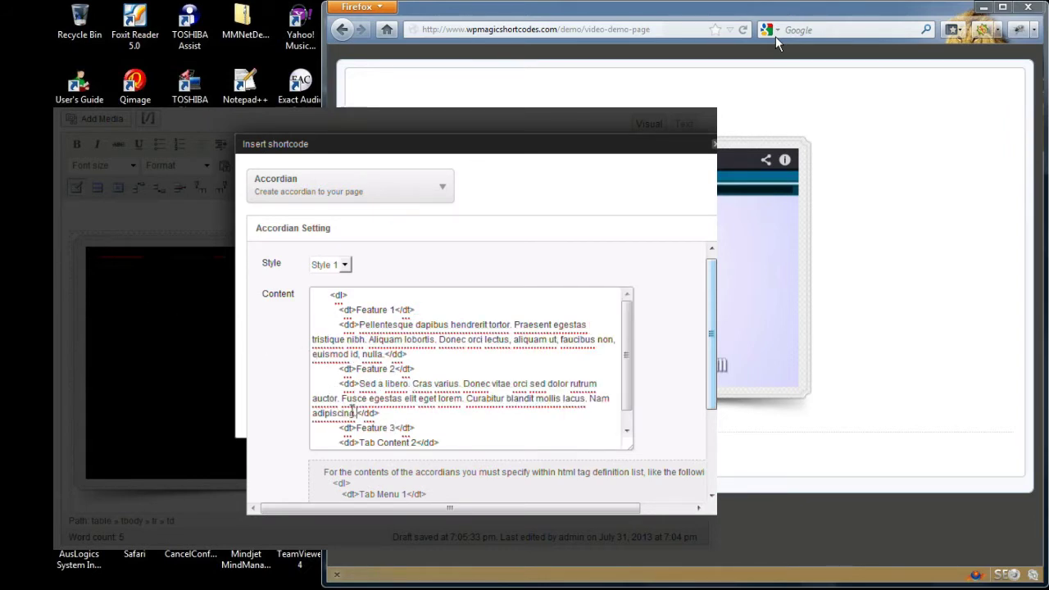
left_click_drag(360, 443, 421, 443)
left_click(417, 443)
key("ctrl+v")
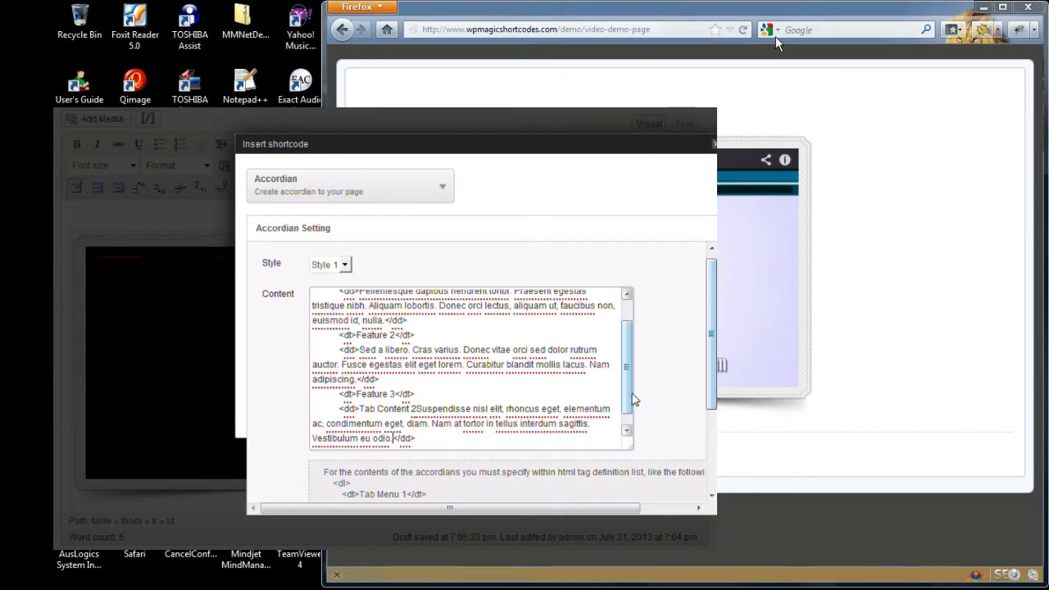
scroll(711, 394, "down", 3)
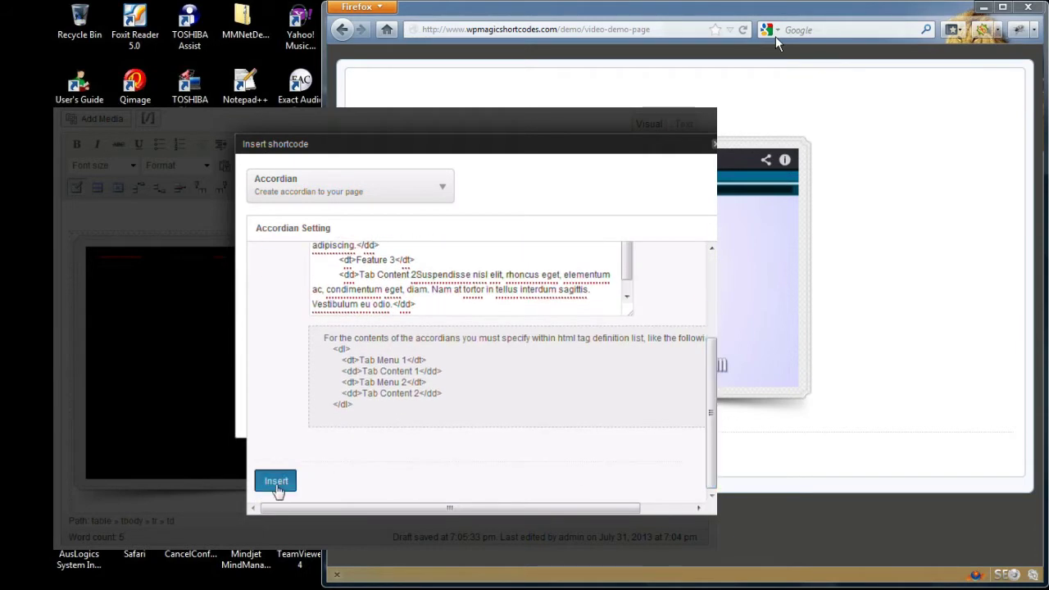
left_click(277, 485)
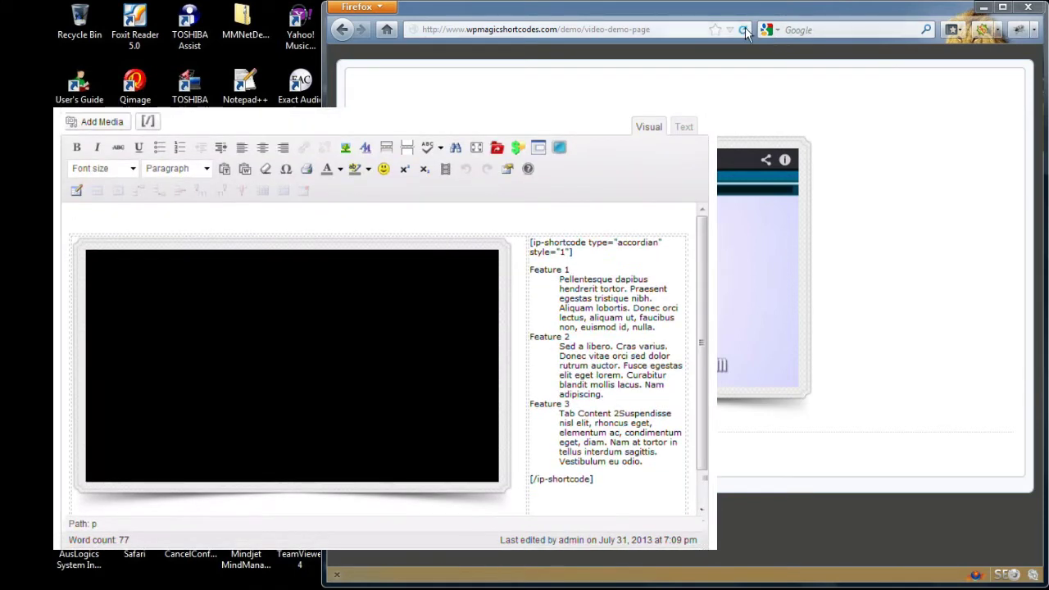
Step: Reload the demo page and check the accordian by expanding Feature 2, Feature 3, Feature 2 and Feature 1
left_click(743, 30)
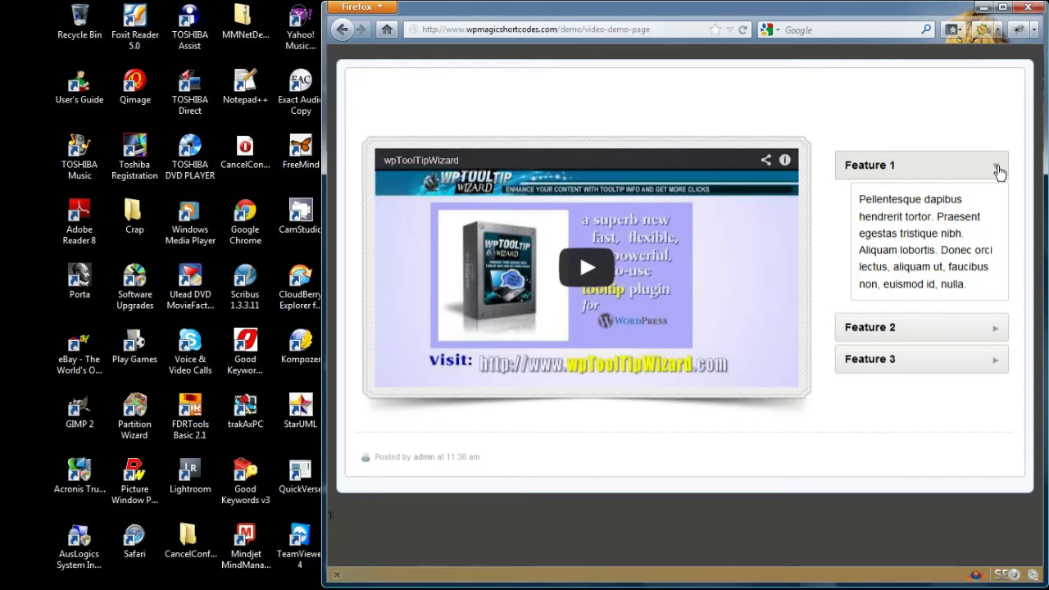
left_click(995, 331)
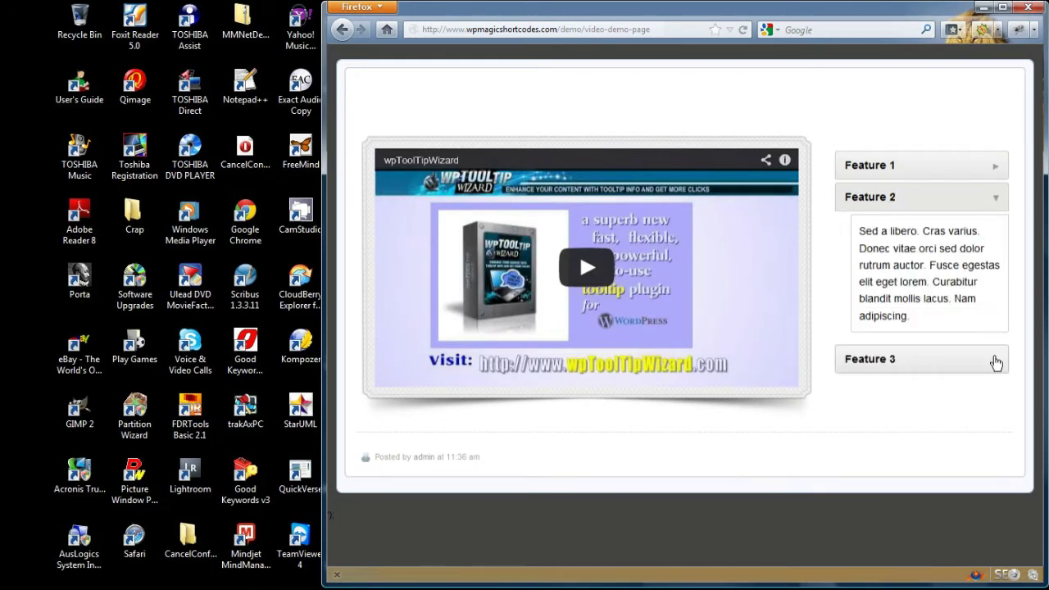
left_click(993, 359)
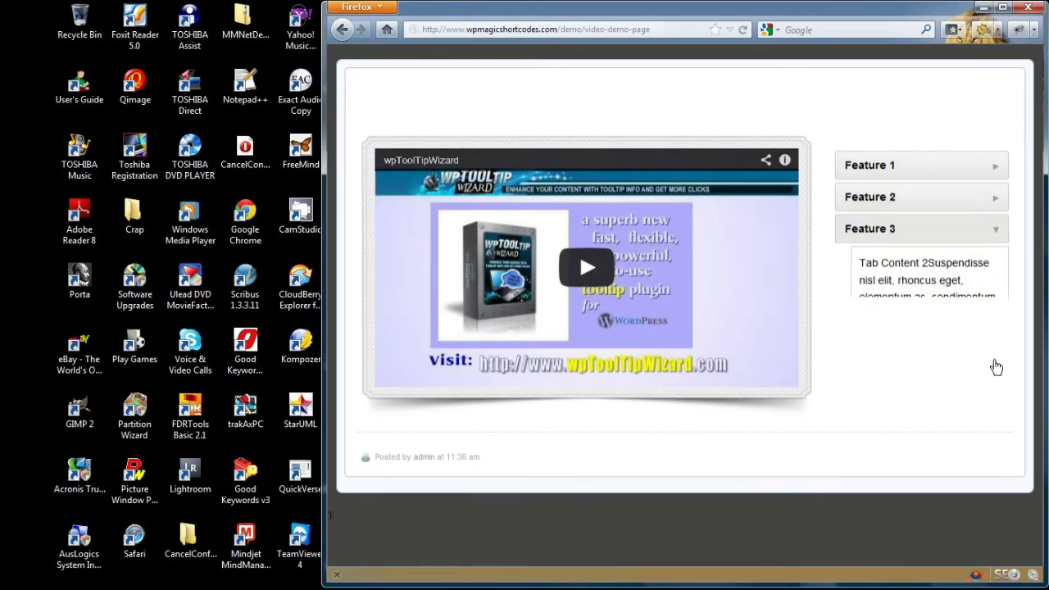
left_click(999, 202)
left_click(993, 168)
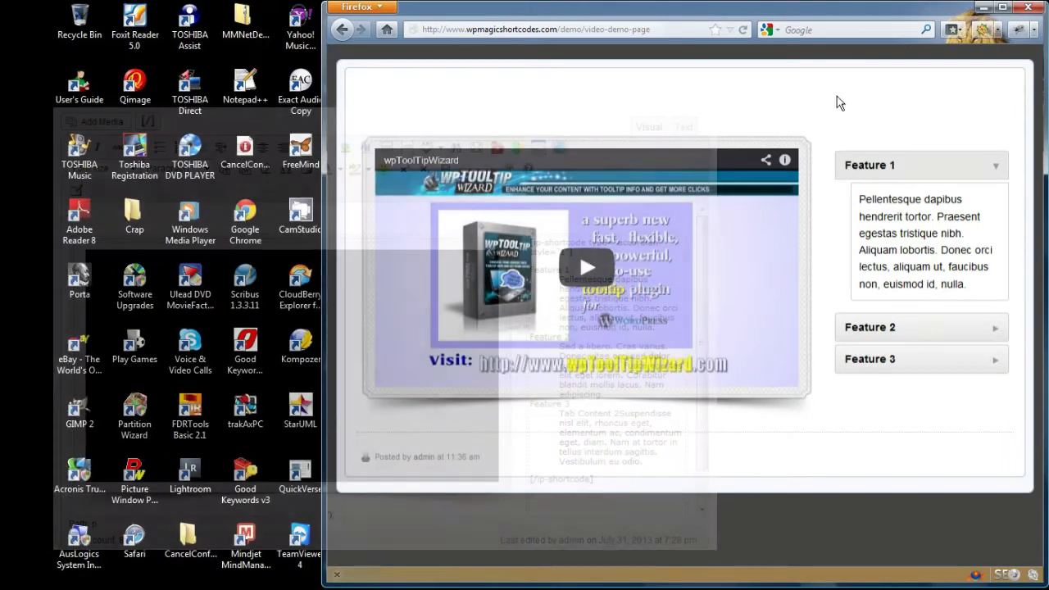
Step: Reload the demo page and start a Box shortcode on a new line below the divider shortcode
left_click(743, 30)
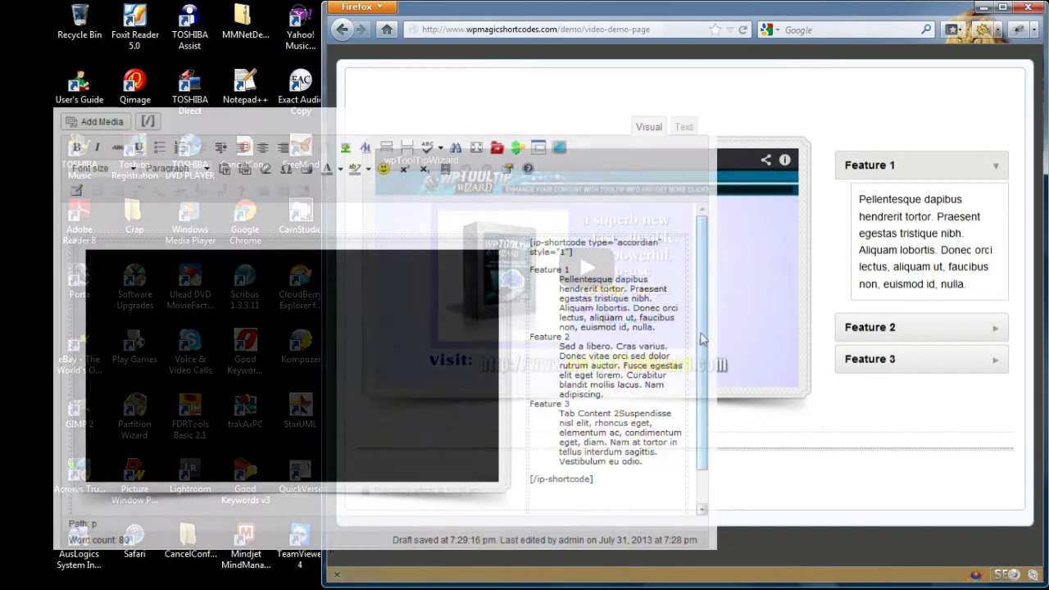
left_click(375, 498)
key("Return")
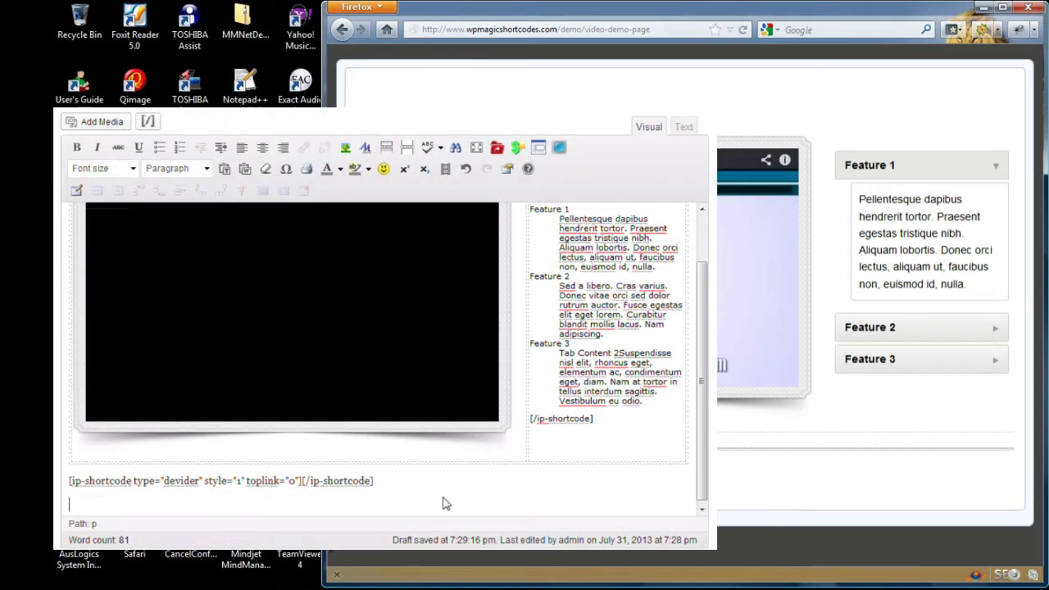
left_click(147, 121)
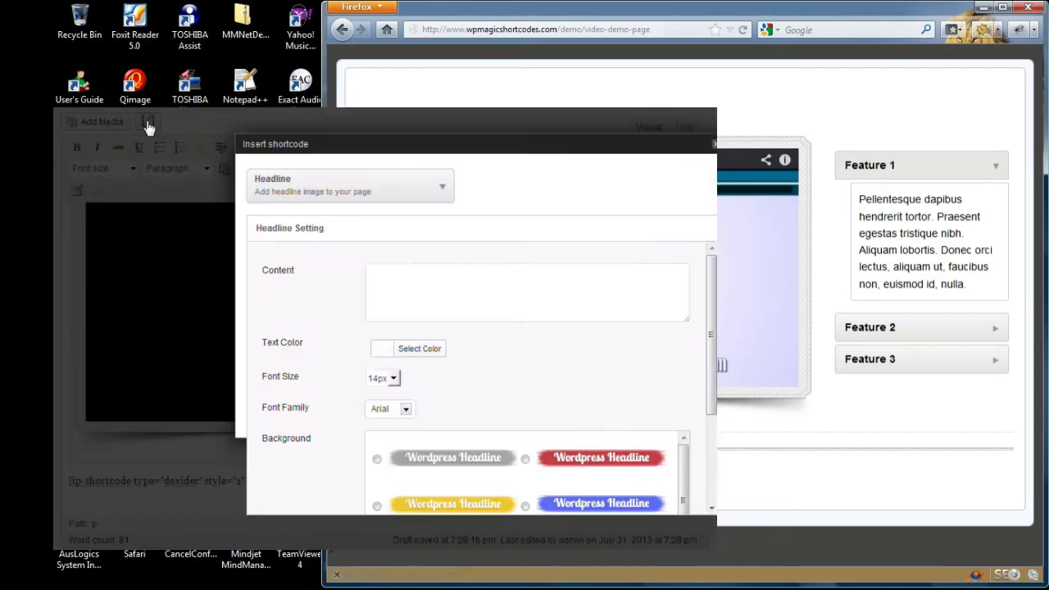
left_click(371, 192)
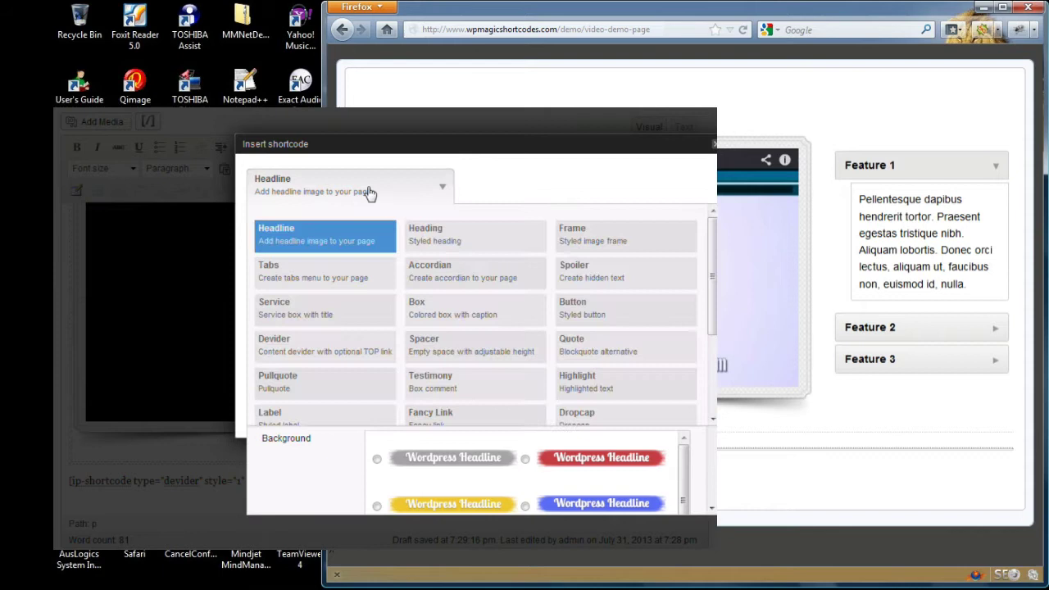
left_click(434, 301)
Step: Set the box color to #3041c4
left_click(422, 276)
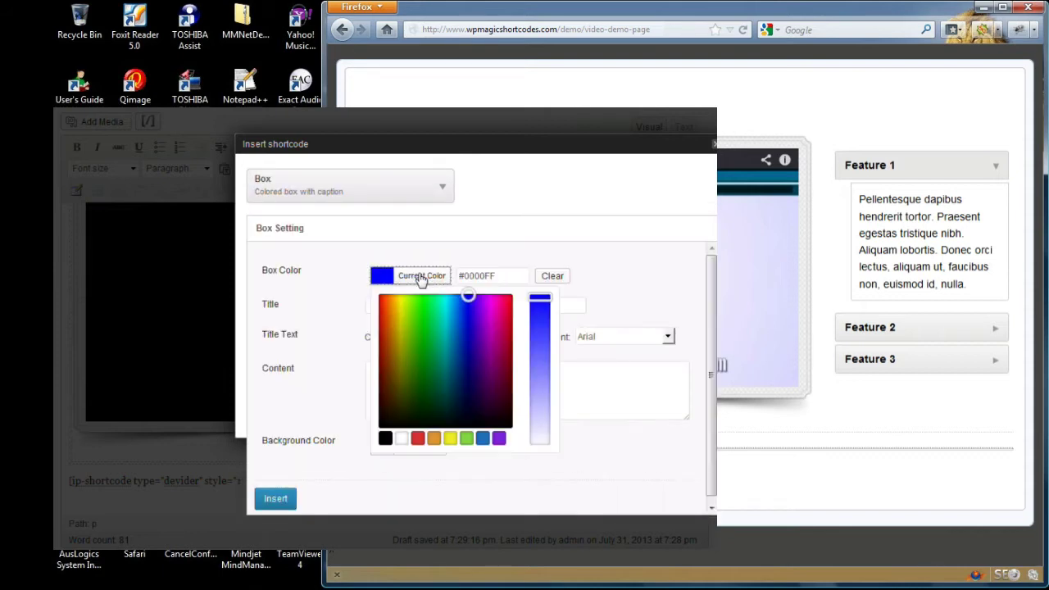
left_click_drag(462, 274, 328, 293)
type("#3041C4")
key("BackSpace")
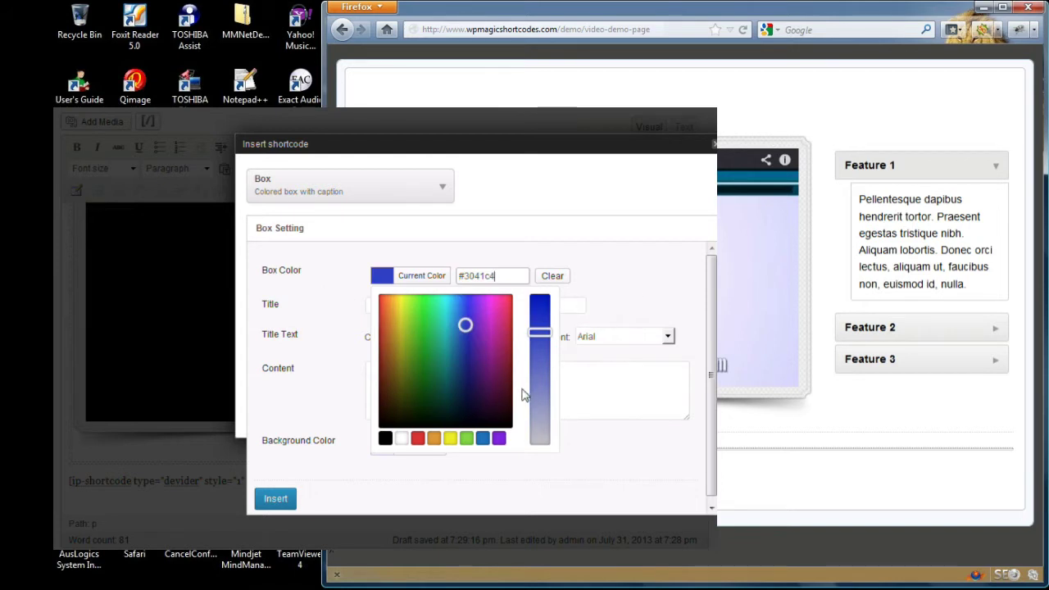
left_click(653, 264)
Step: Title the box "The Most Amazing New WordPress Plugin" and set the title font to Arial Black
left_click(394, 308)
type("The ")
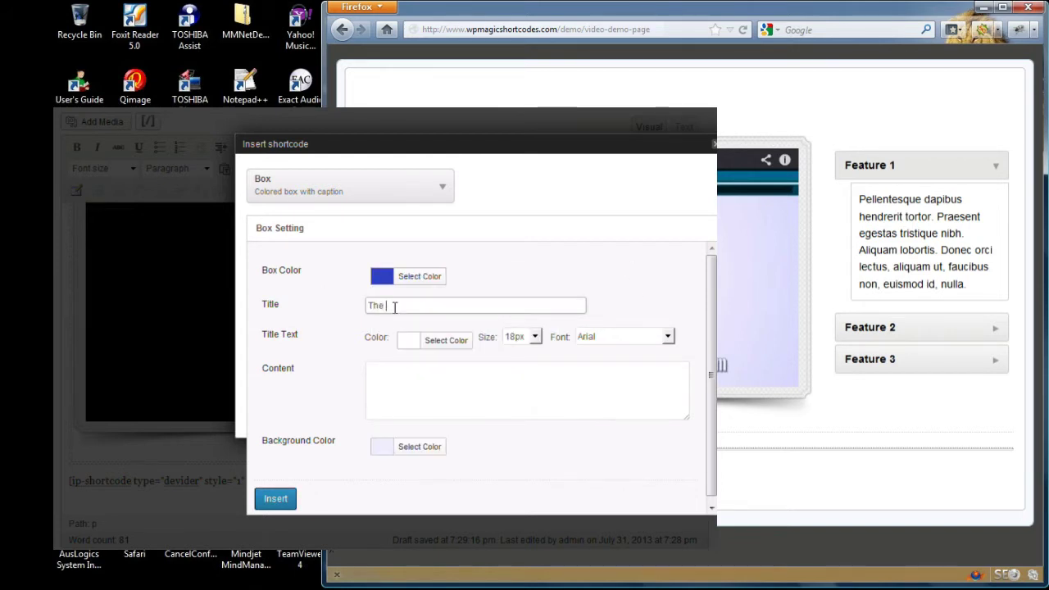
type("Most Amazing New WordPress Plugin")
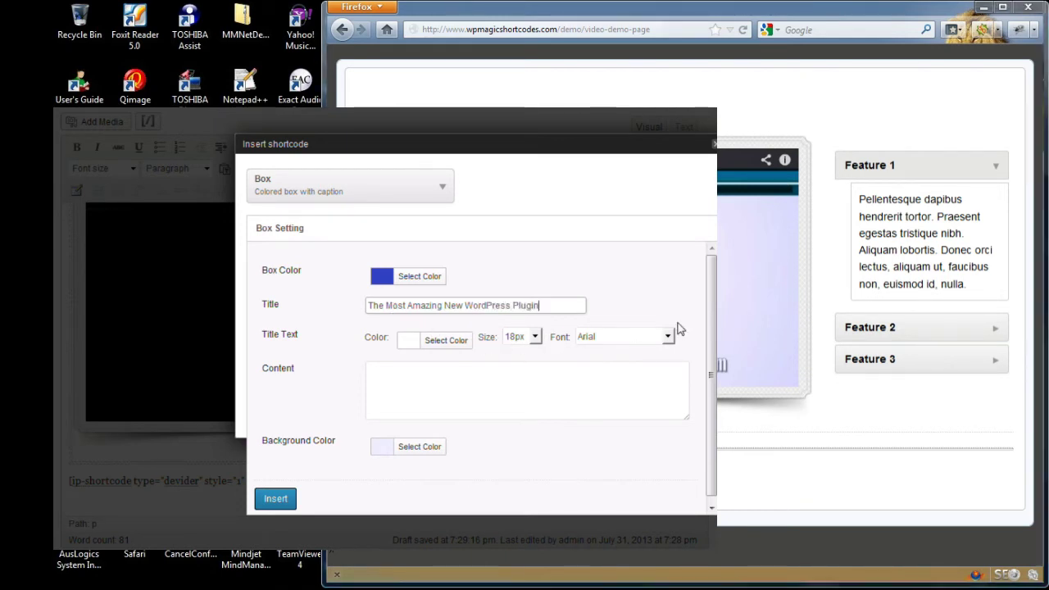
left_click(668, 338)
left_click(655, 363)
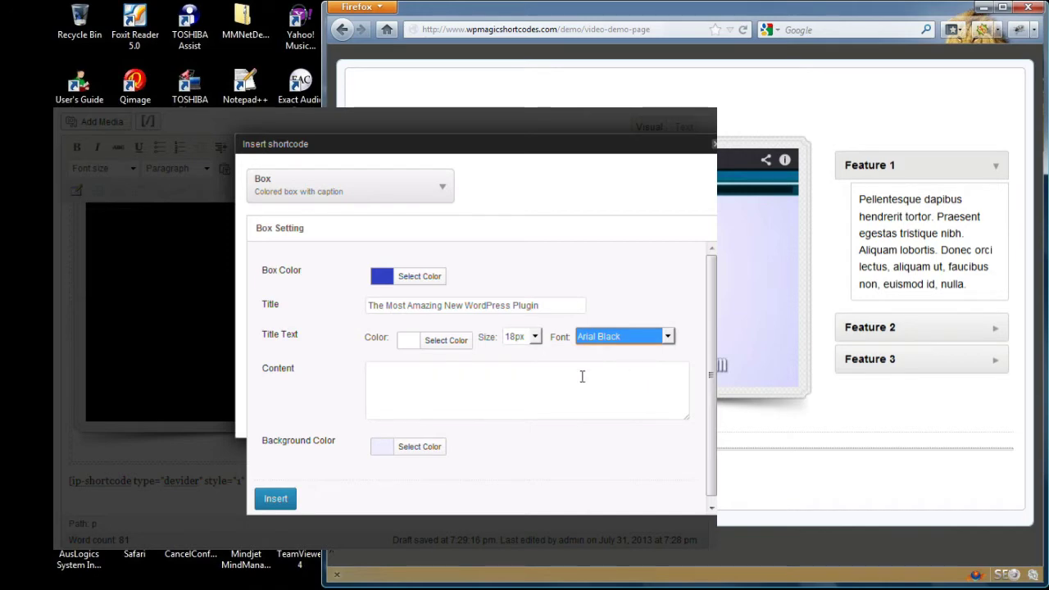
Step: Paste the Latin placeholder text as the box content and insert the box shortcode
left_click(445, 386)
key("ctrl+v")
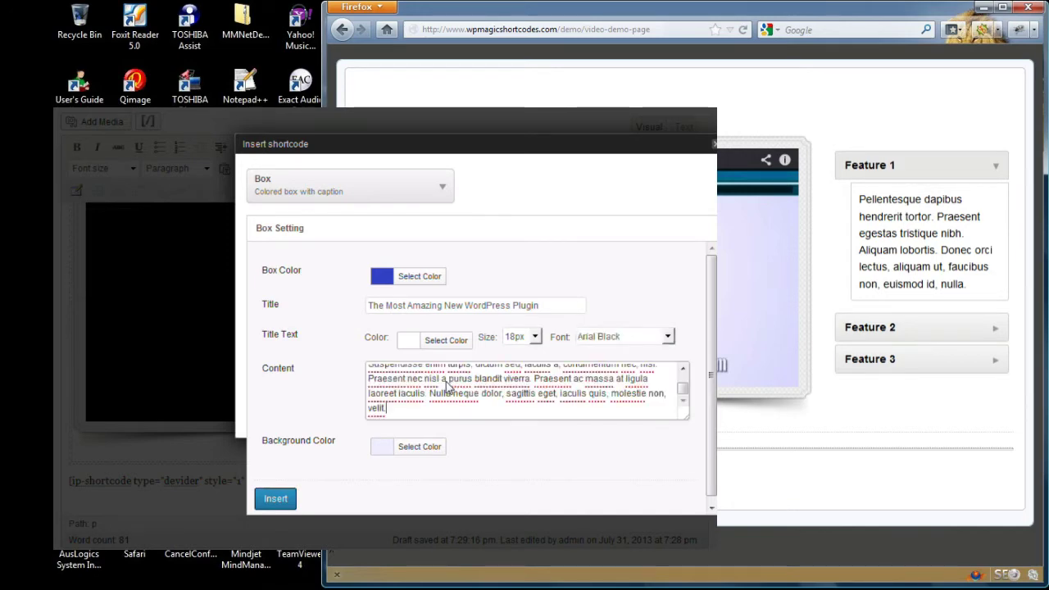
left_click(279, 498)
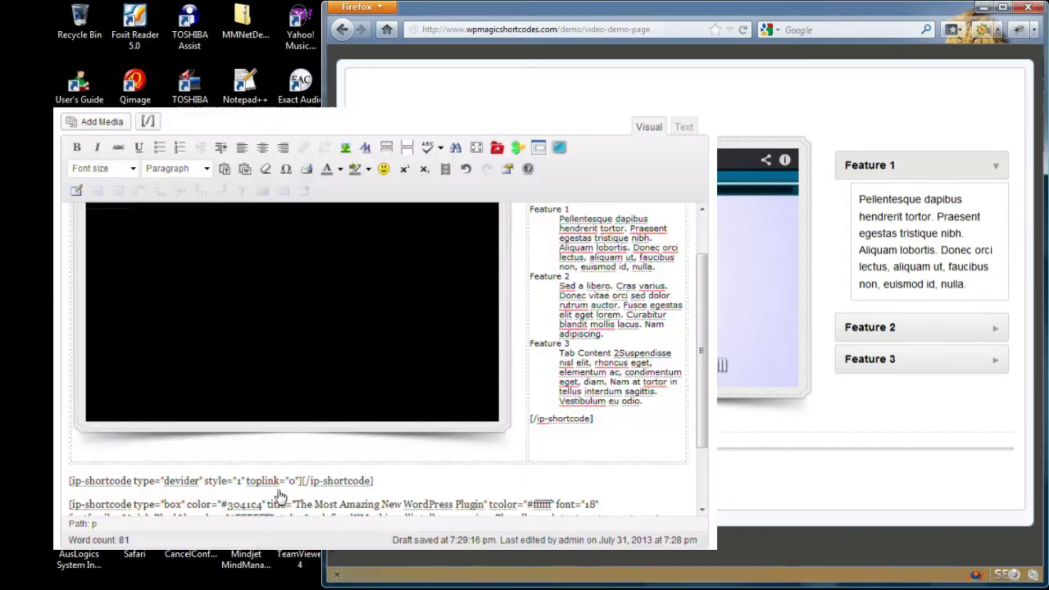
scroll(705, 409, "down", 5)
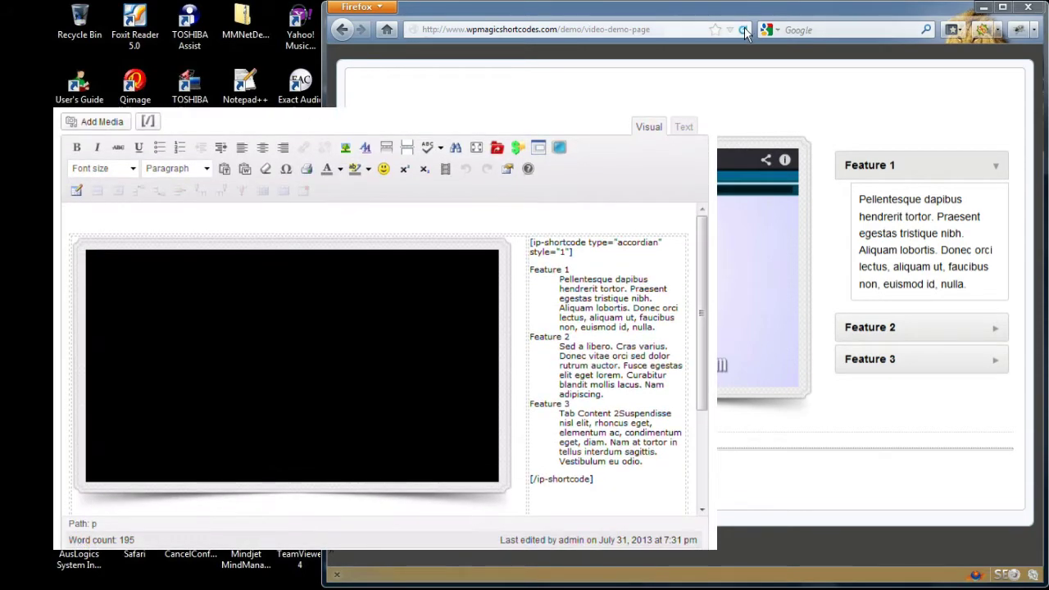
Step: Reload the demo page to check the caption box, and add new lines below the box shortcode in the editor
left_click(743, 29)
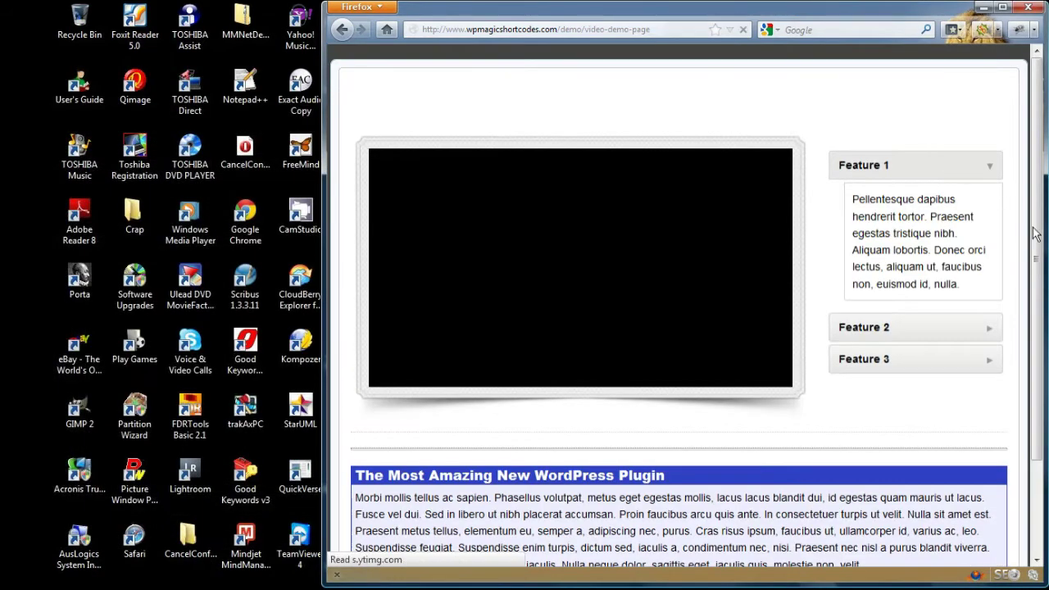
left_click_drag(1035, 229, 1031, 338)
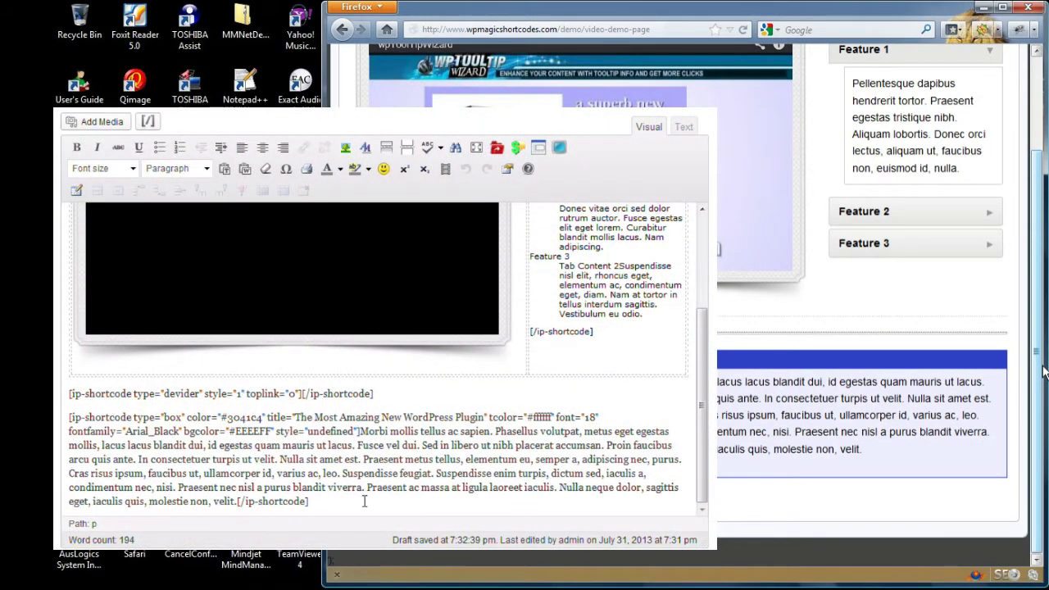
left_click(365, 502)
key("Return")
key("Return")
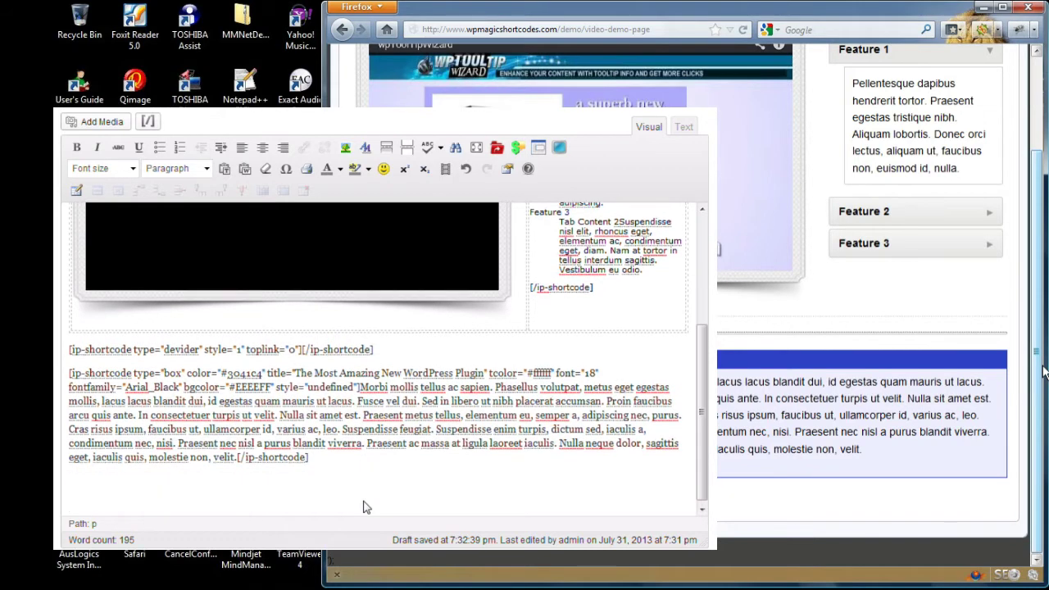
Step: Insert a Headline shortcode reading "How Exactly Does This Work?" with an 18px font size and the blue background
left_click(147, 121)
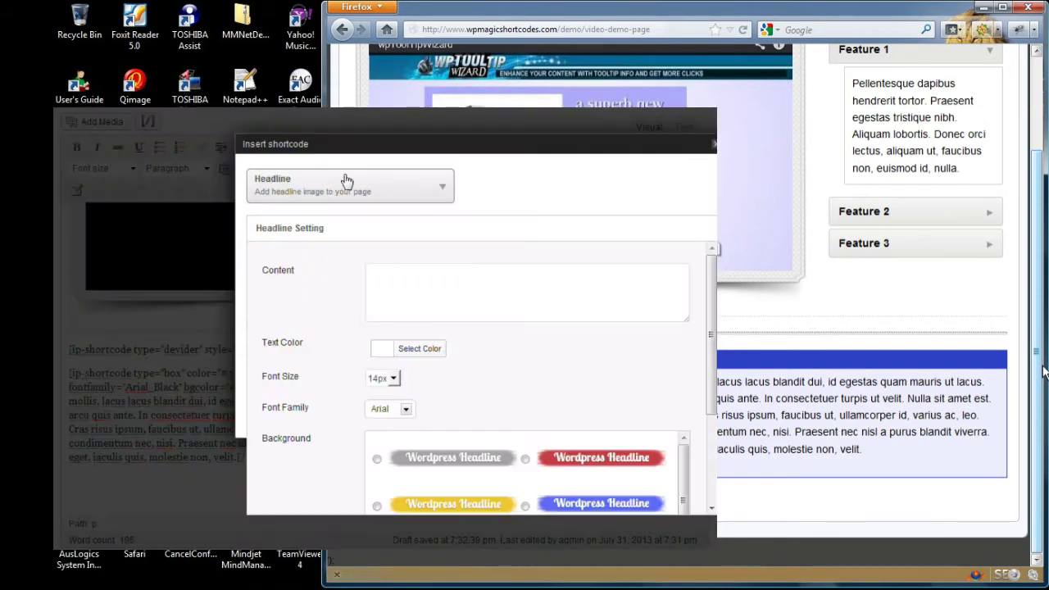
left_click(445, 188)
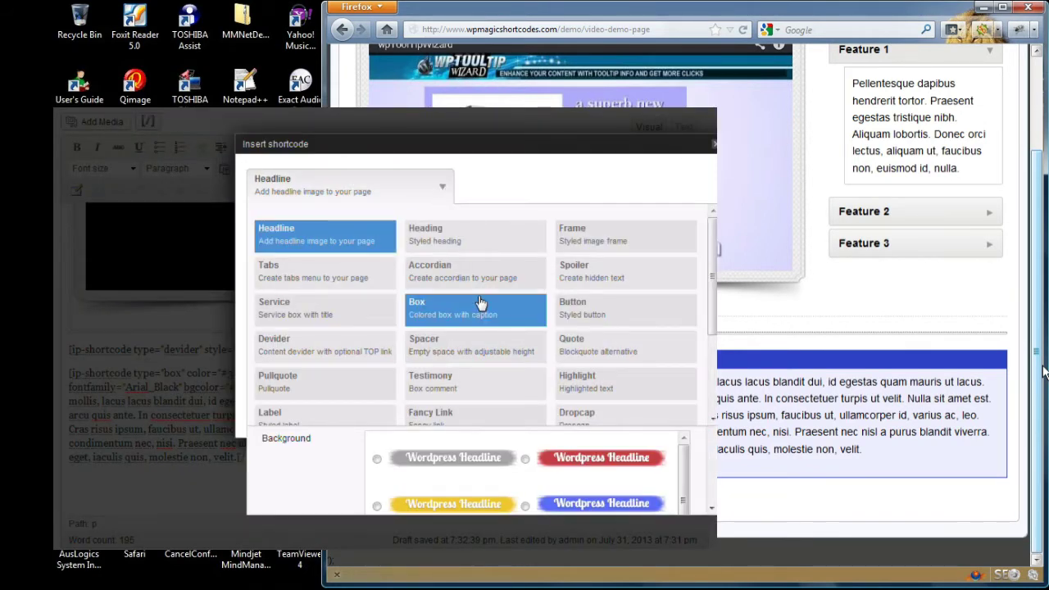
left_click(348, 244)
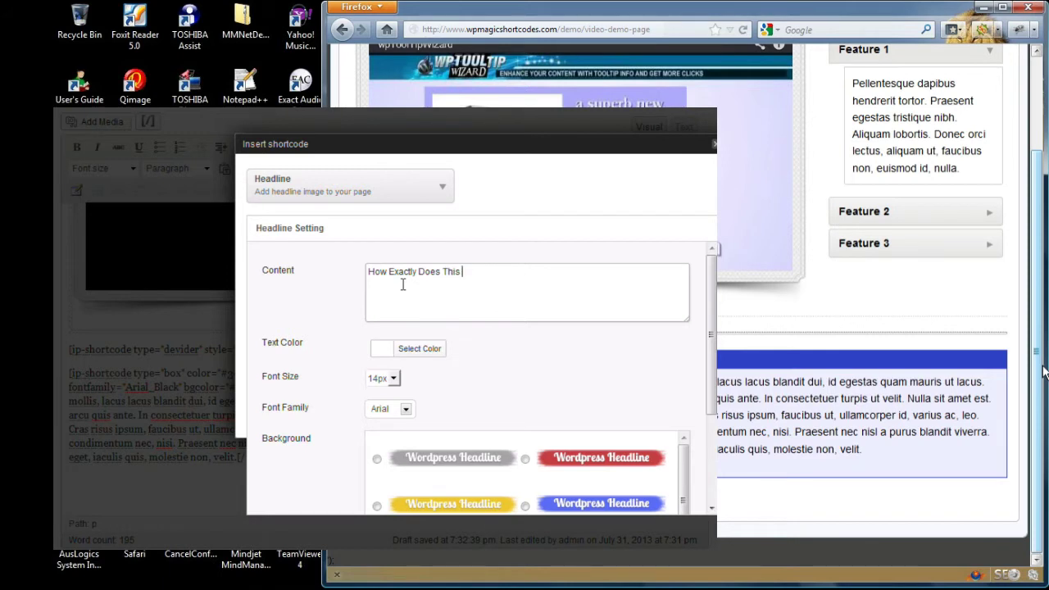
left_click(392, 378)
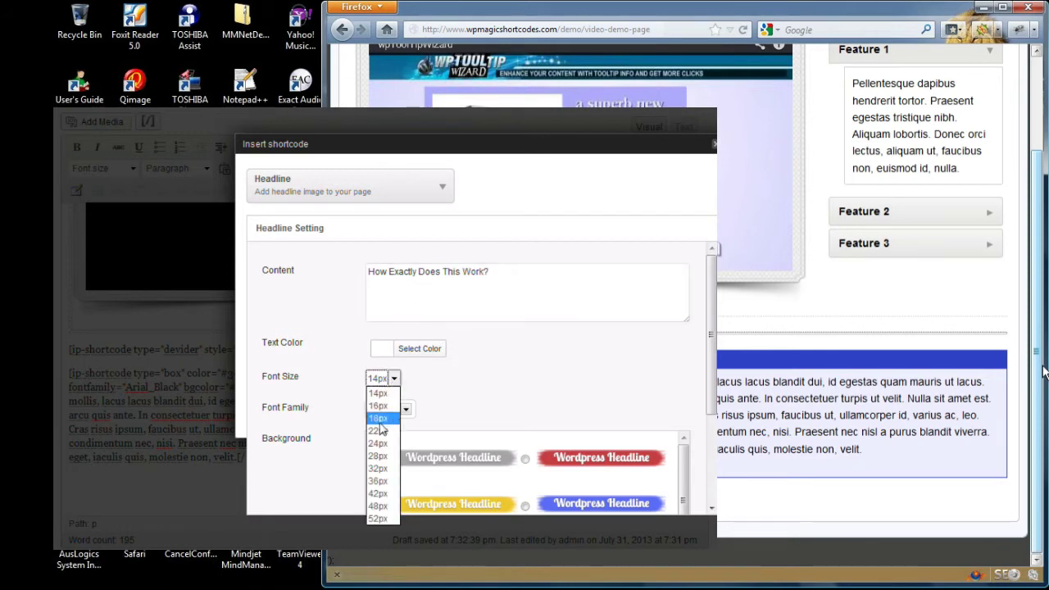
left_click(383, 422)
scroll(684, 351, "down", 1)
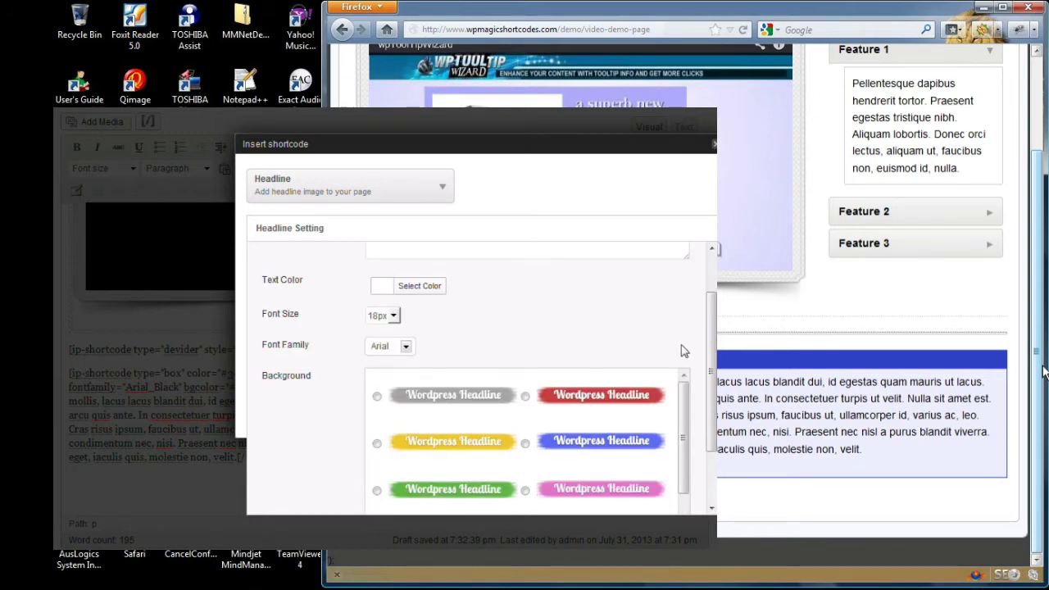
scroll(653, 443, "down", 1)
left_click(525, 410)
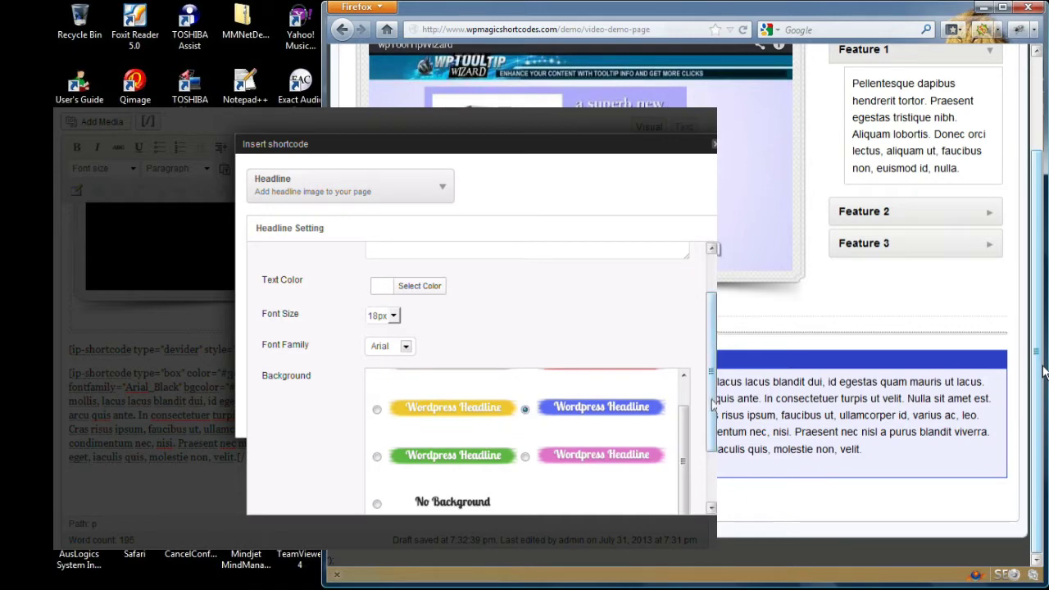
scroll(709, 491, "down", 1)
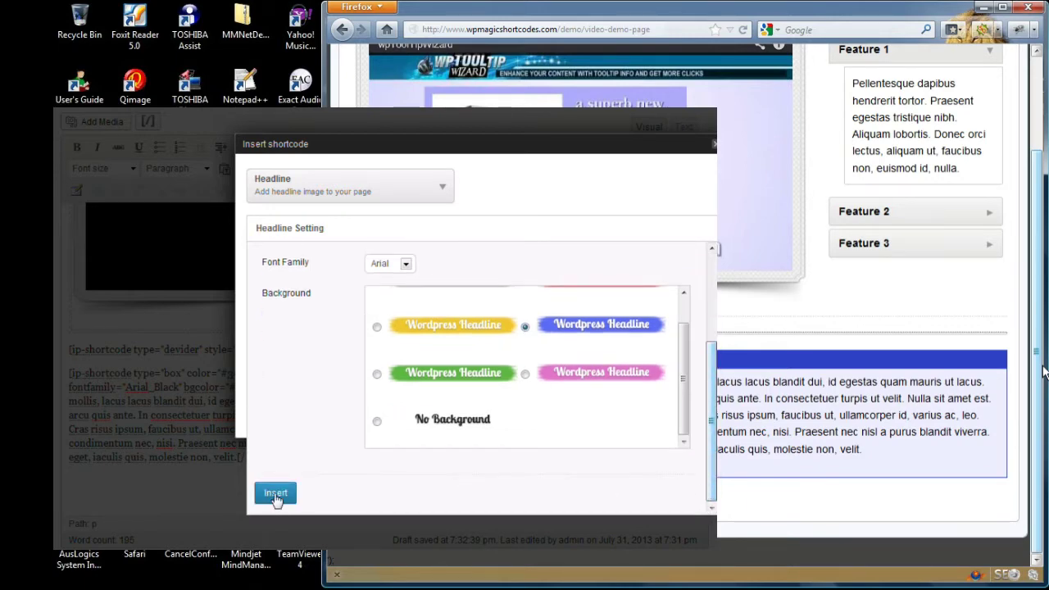
left_click(276, 494)
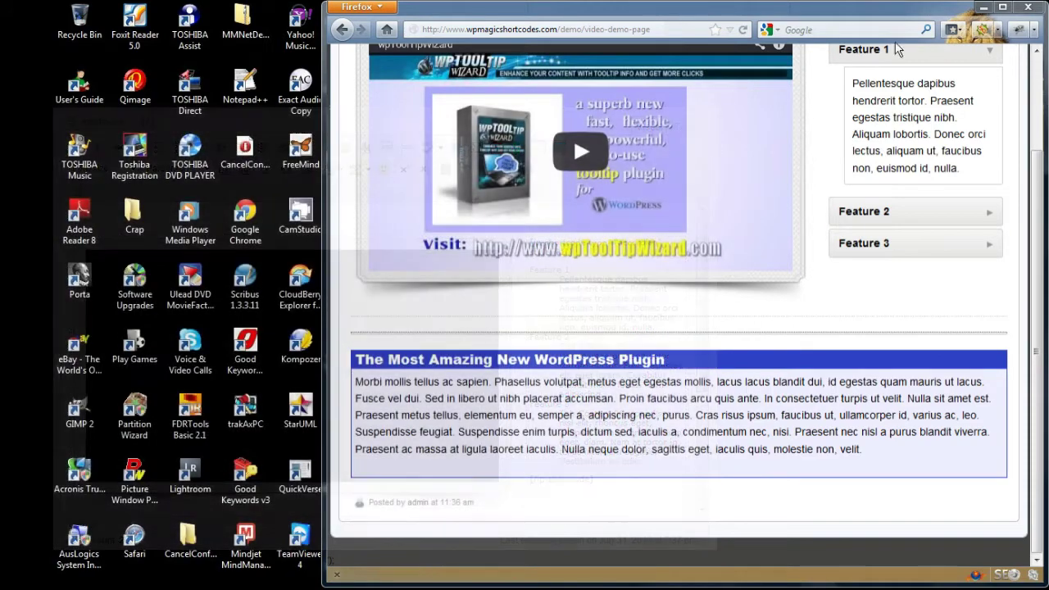
Step: Reload the demo page to check the headline, and add a new line below the headline shortcode
left_click(744, 30)
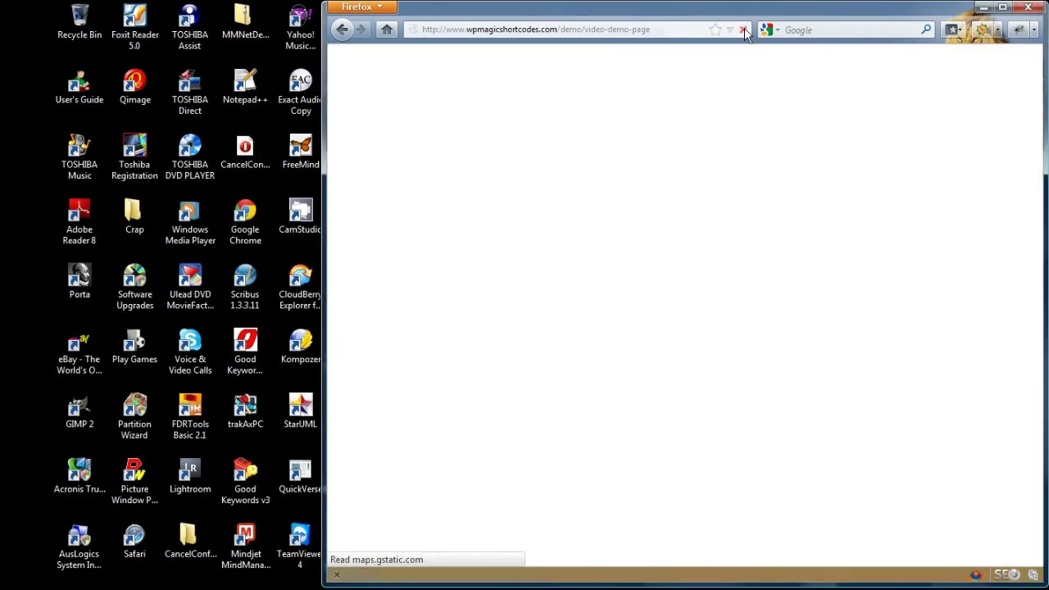
scroll(1031, 307, "down", 2)
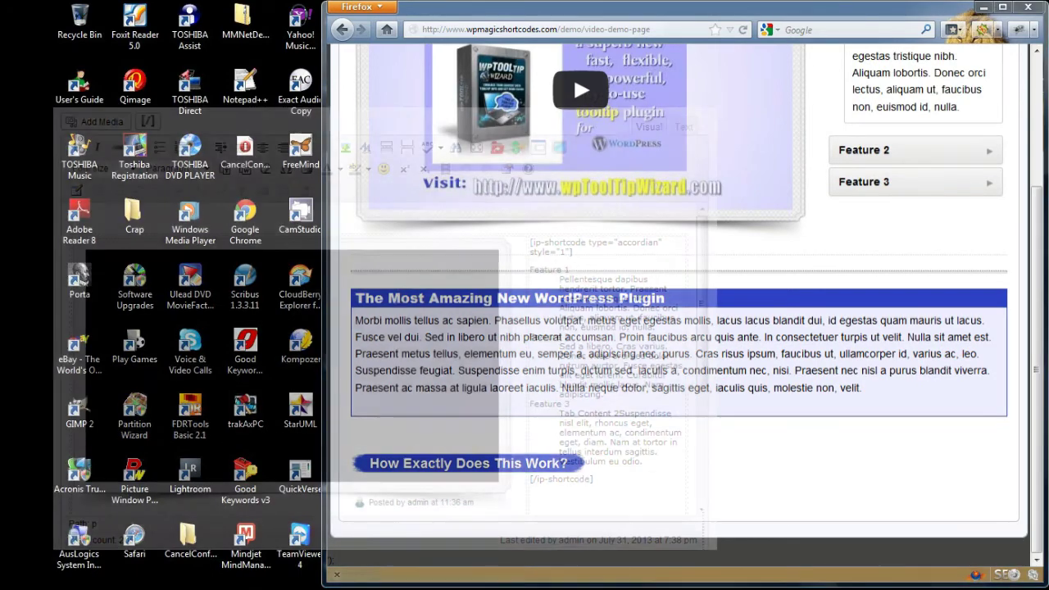
left_click_drag(703, 300, 674, 496)
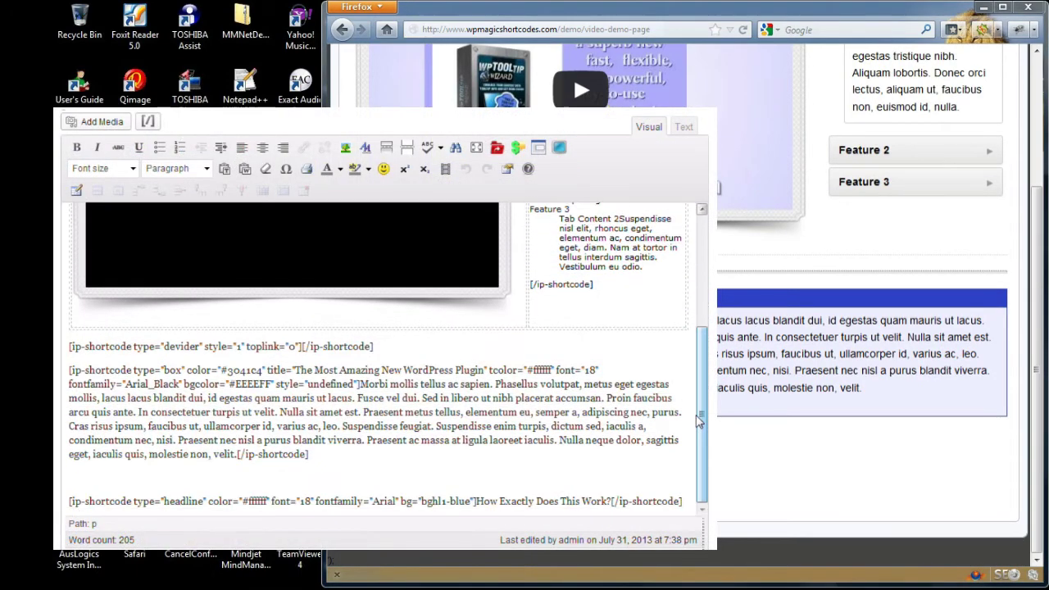
left_click(684, 508)
key("Return")
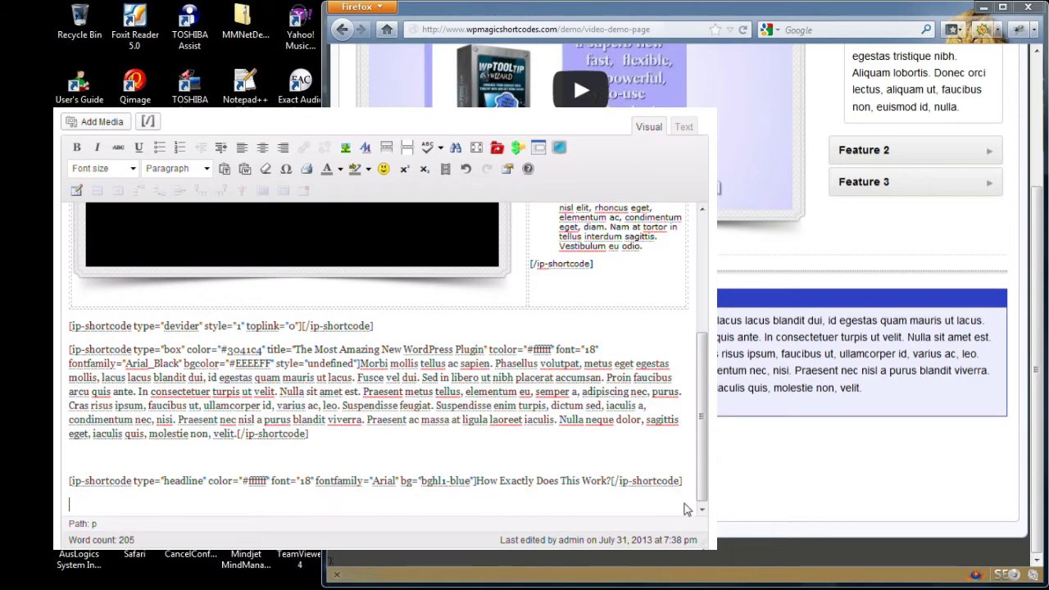
Step: Insert a Column shortcode of size 1/3 with the placeholder text starting "Pellentesque dapibus hendrerit tortor" pasted as its content
left_click(149, 123)
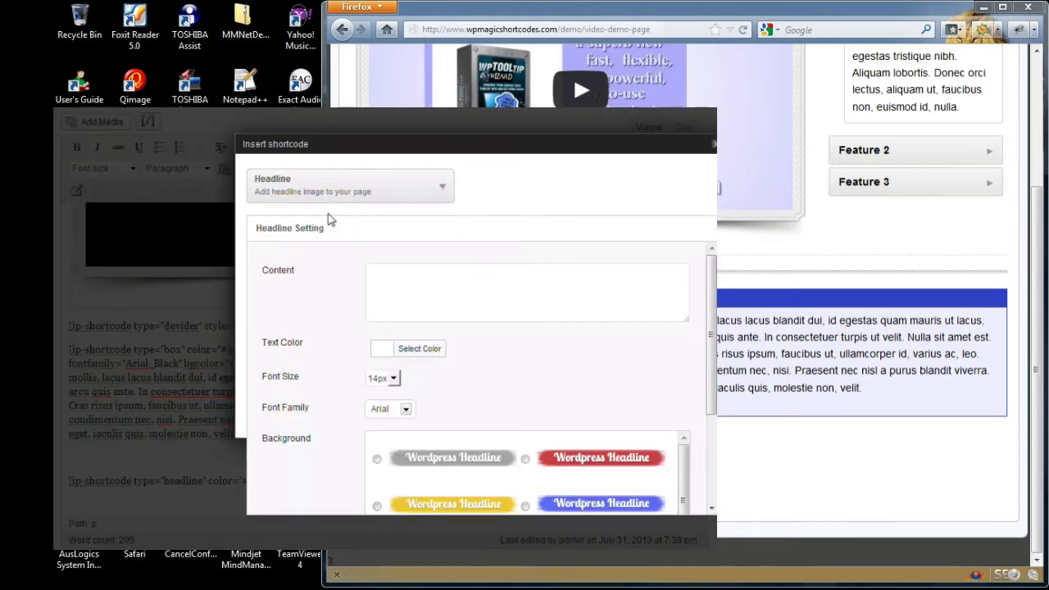
left_click(439, 195)
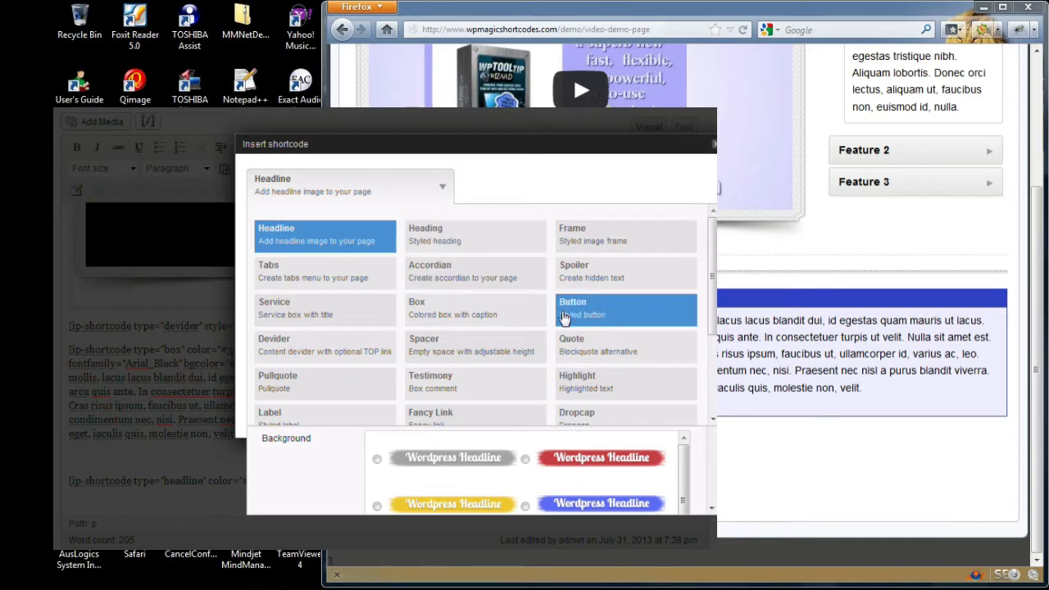
scroll(713, 373, "down", 3)
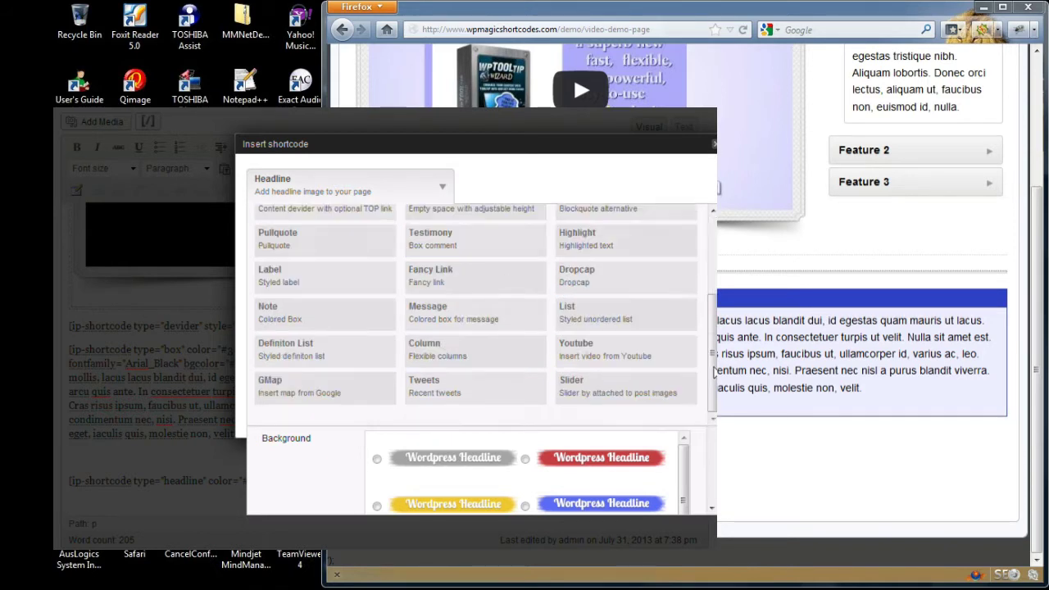
left_click(503, 363)
left_click(395, 271)
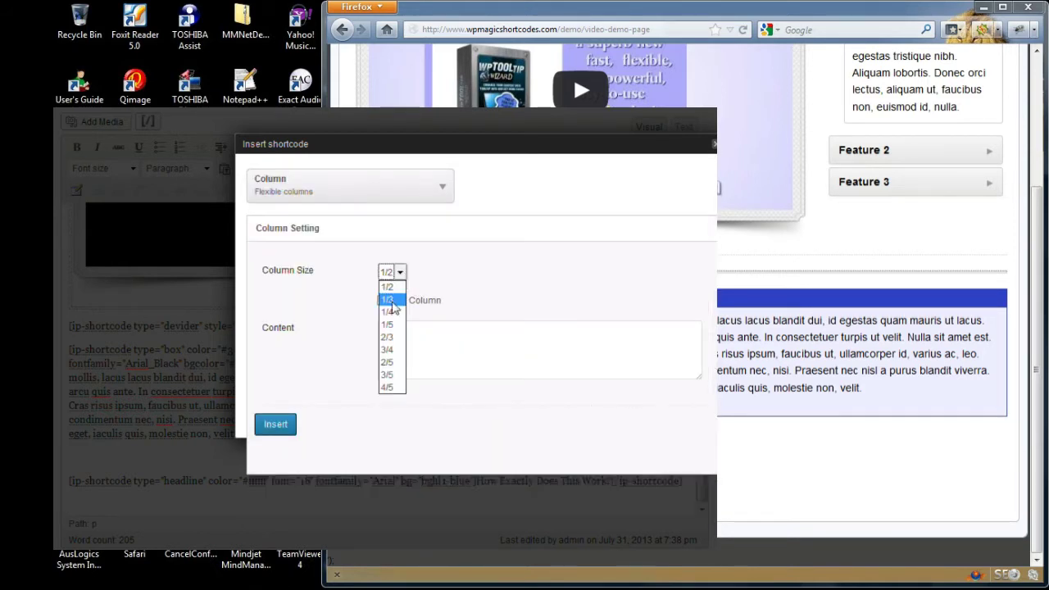
left_click(391, 304)
left_click(393, 340)
key("ctrl+v")
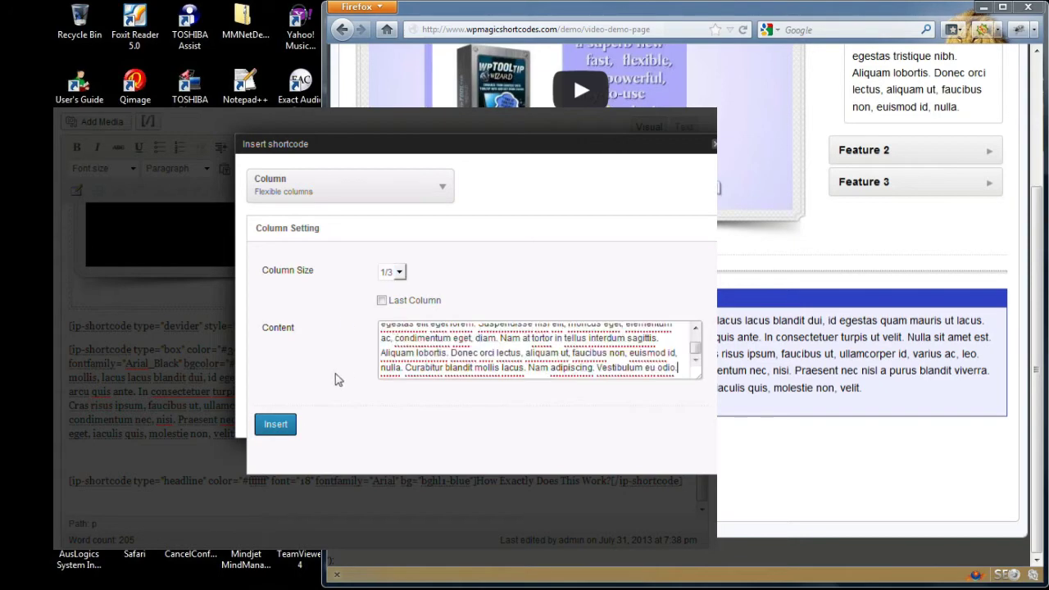
left_click(275, 423)
Step: Below the first column, insert a second 1/3 Column shortcode with the pasted text starting "Pellentesque commodo eros a enim"
scroll(557, 467, "down", 2)
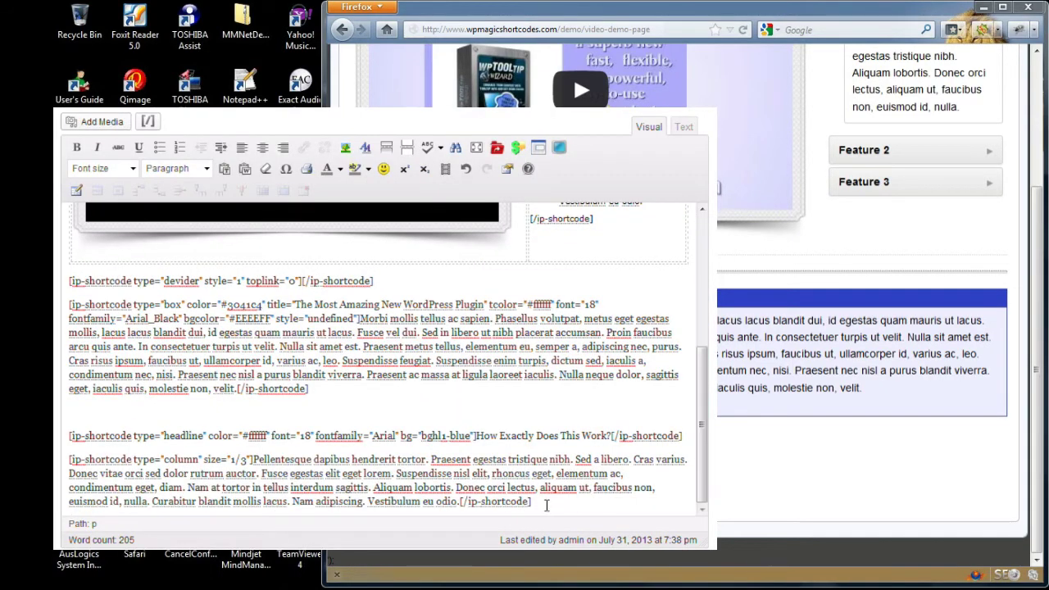
scroll(548, 511, "down", 1)
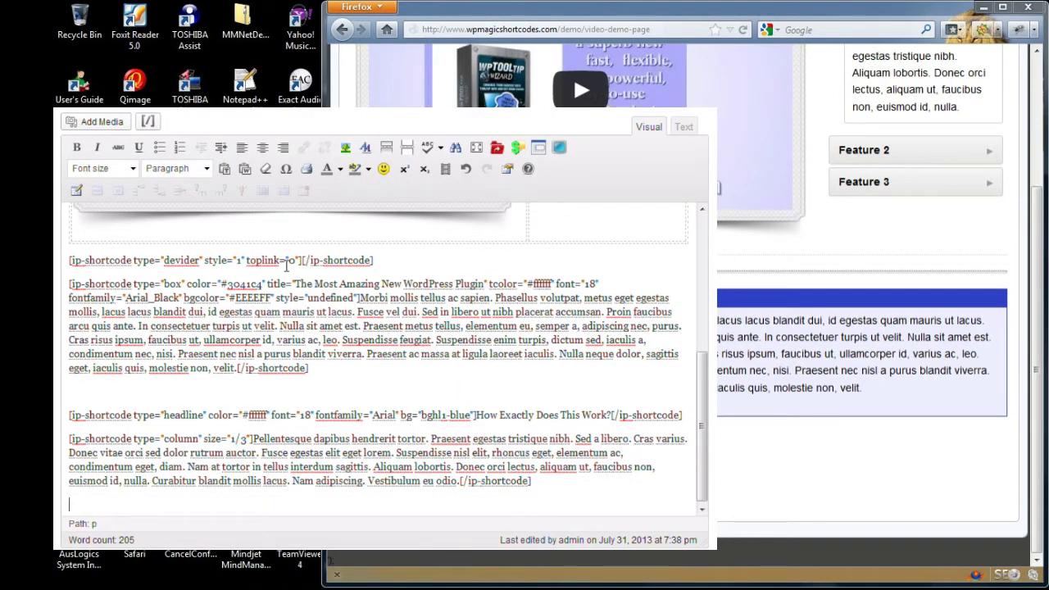
left_click(148, 122)
left_click(392, 271)
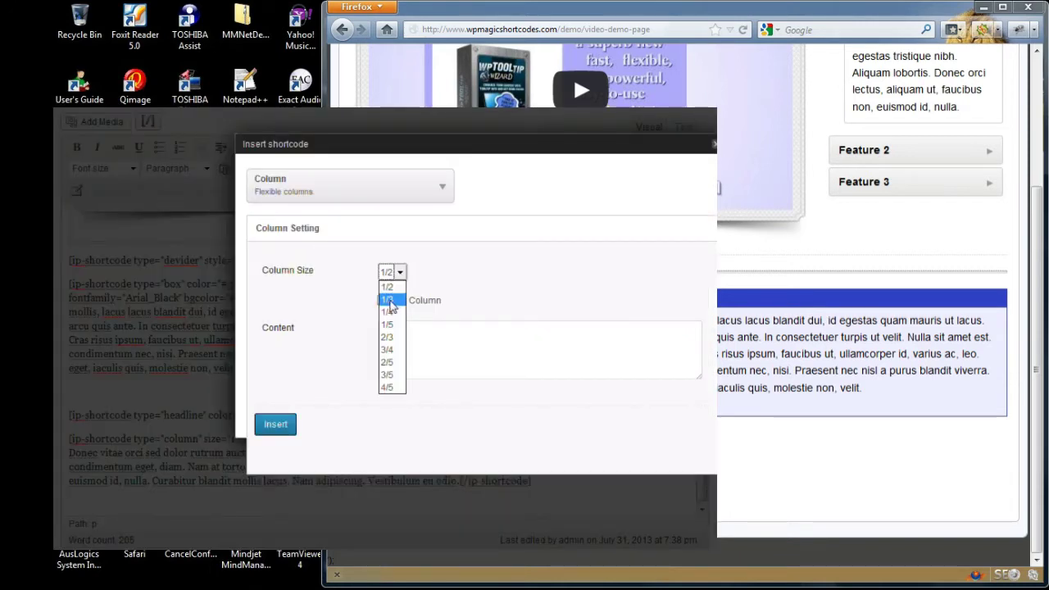
left_click(388, 300)
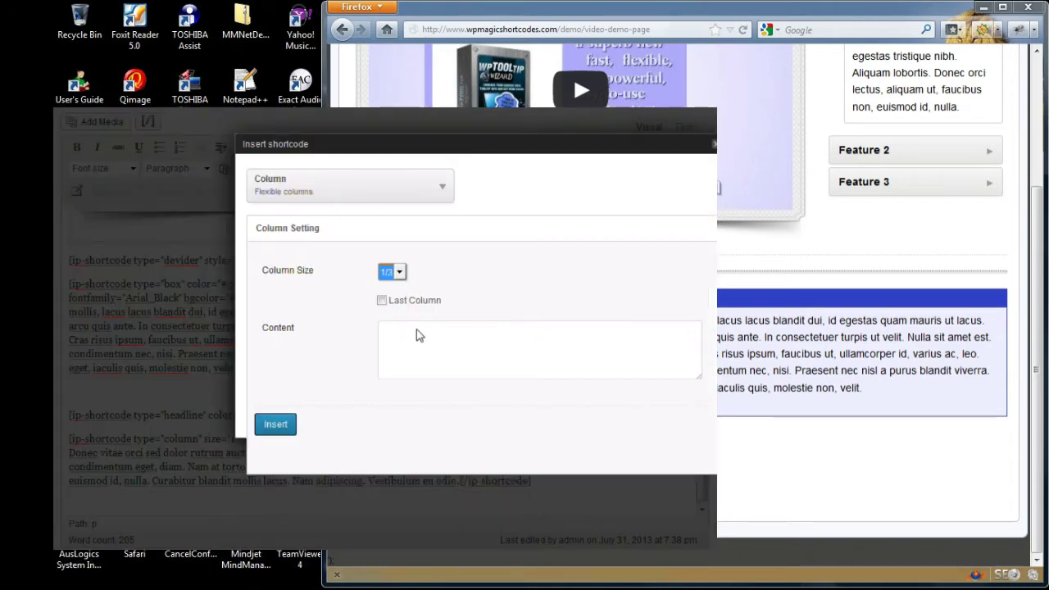
left_click(416, 335)
key("ctrl+v")
left_click(275, 424)
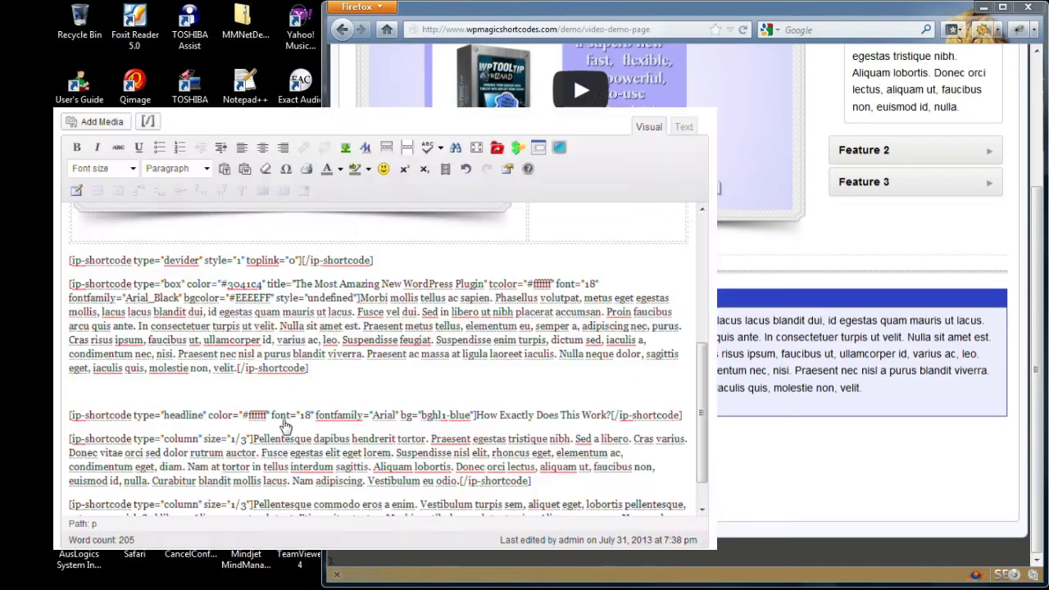
Step: Insert a third 1/3 Column shortcode marked as Last Column, with the pasted text starting "Praesent vestibulum dapibus nibh"
left_click_drag(697, 402, 698, 498)
left_click(518, 513)
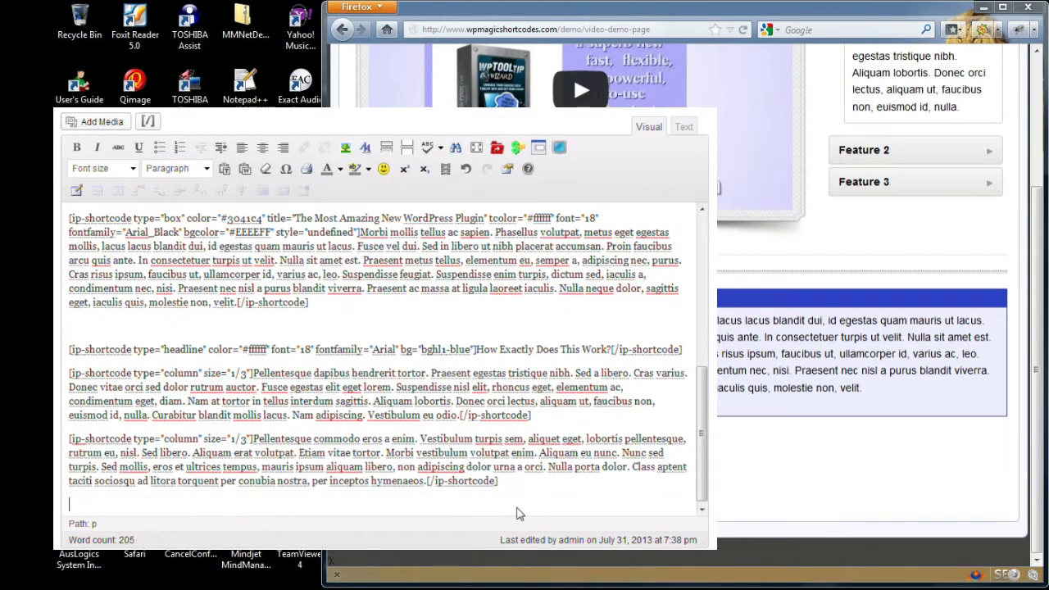
left_click(147, 121)
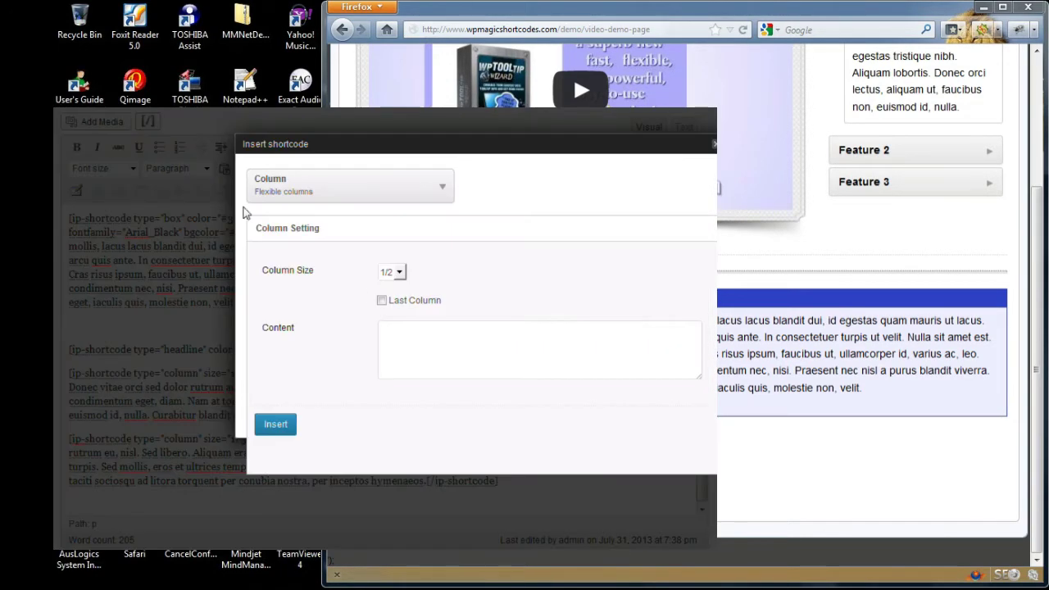
left_click(394, 271)
left_click(391, 302)
left_click(382, 300)
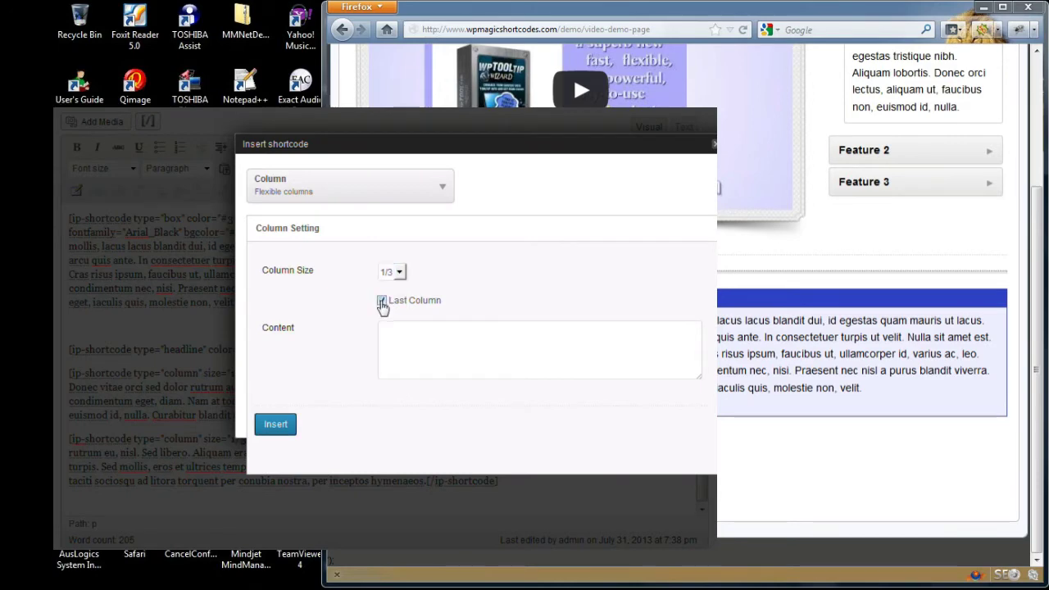
left_click(403, 336)
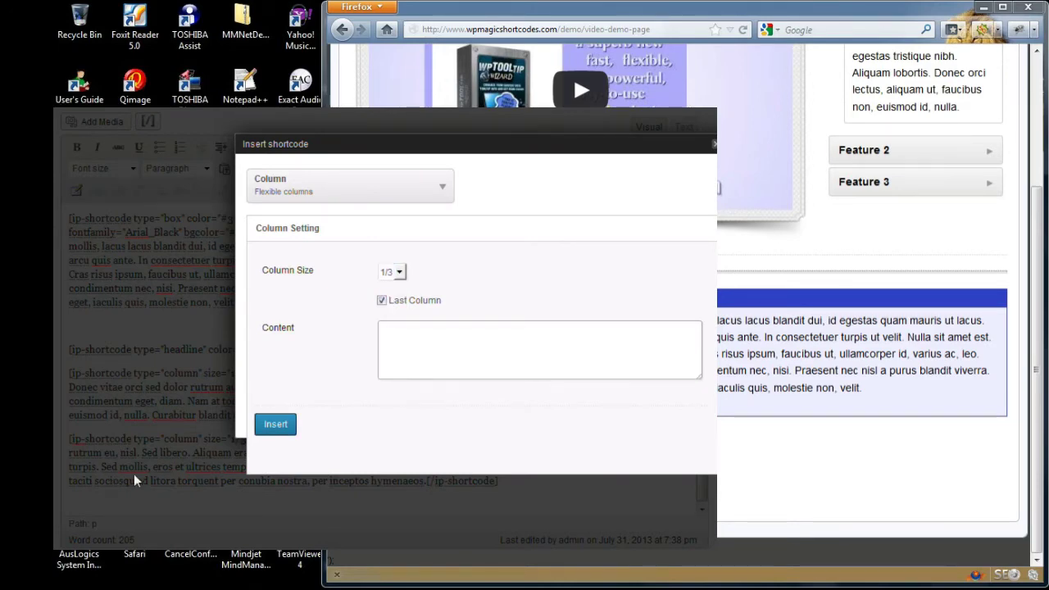
key("ctrl+v")
left_click(275, 424)
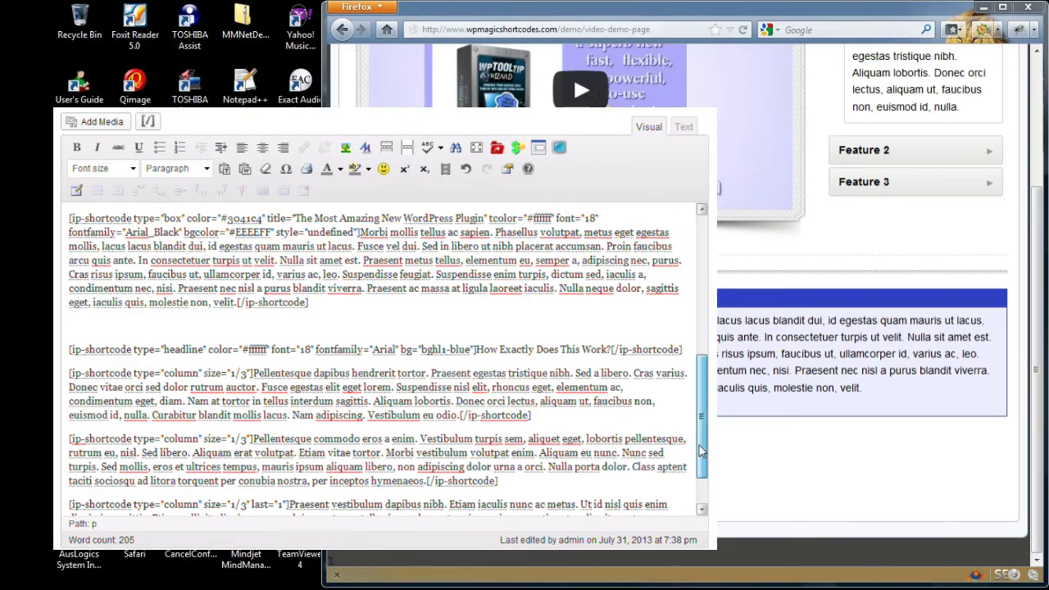
Step: Reload the demo page and examine the columns below the headline
scroll(701, 426, "down", 1)
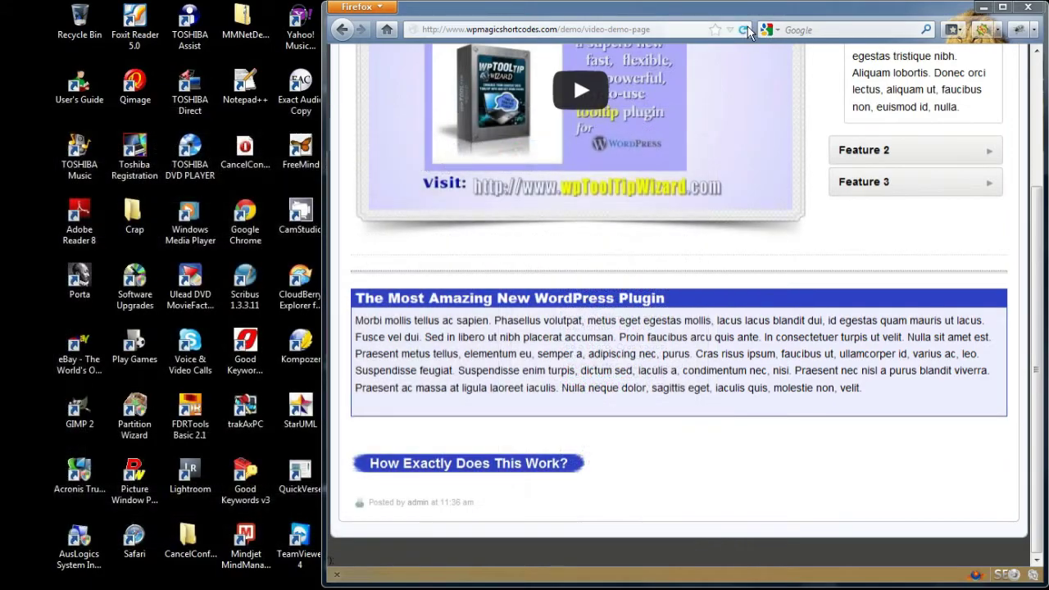
left_click(745, 30)
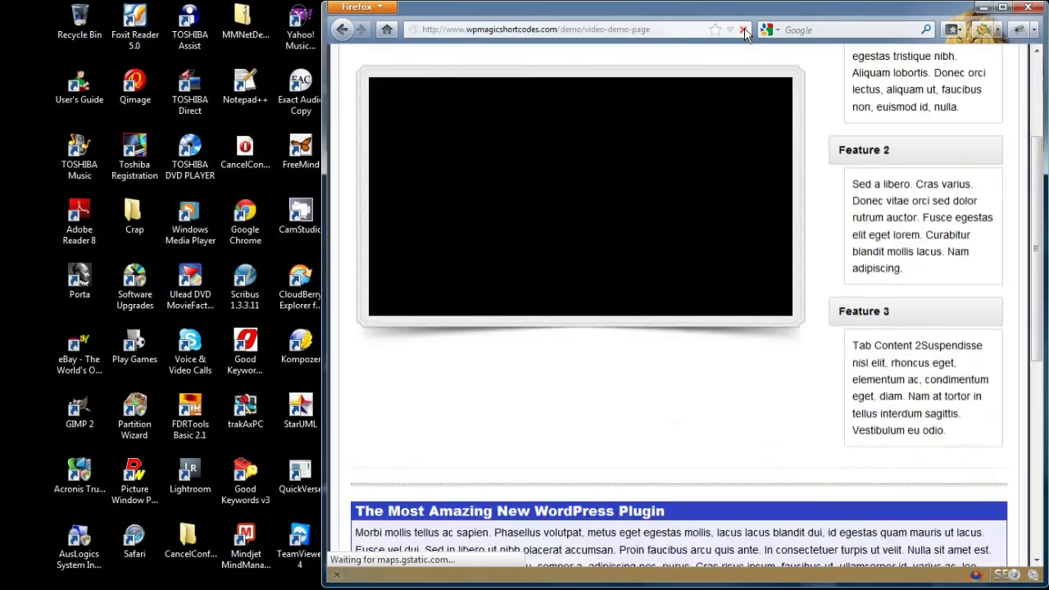
scroll(1037, 260, "down", 5)
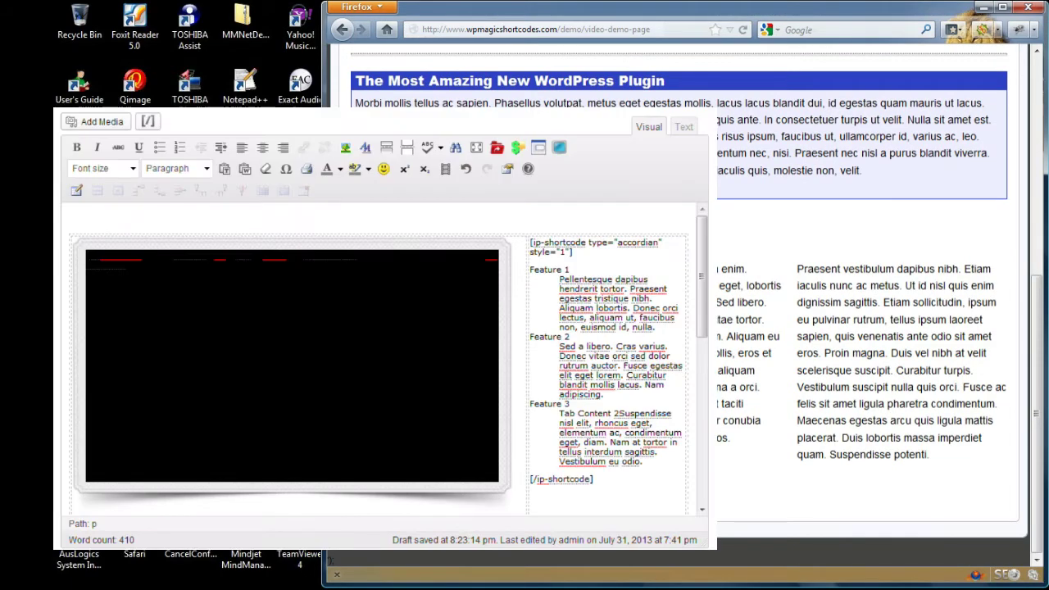
Step: Below the three columns, insert a Headline shortcode reading "Here's what others have to say..." in 18px Arial Black with the blue background
left_click_drag(705, 277, 709, 467)
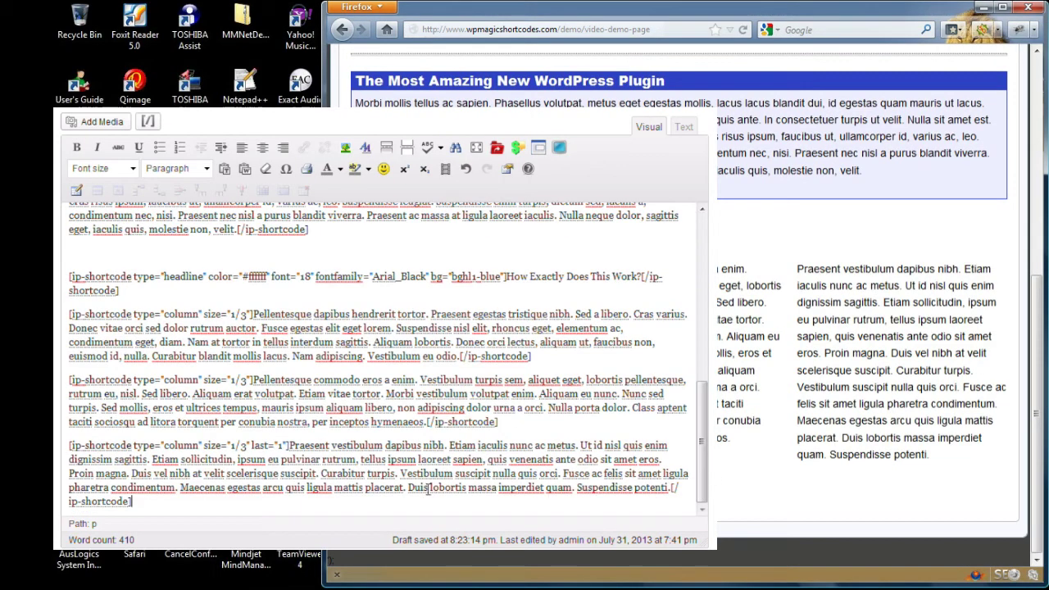
key("Return")
left_click(148, 121)
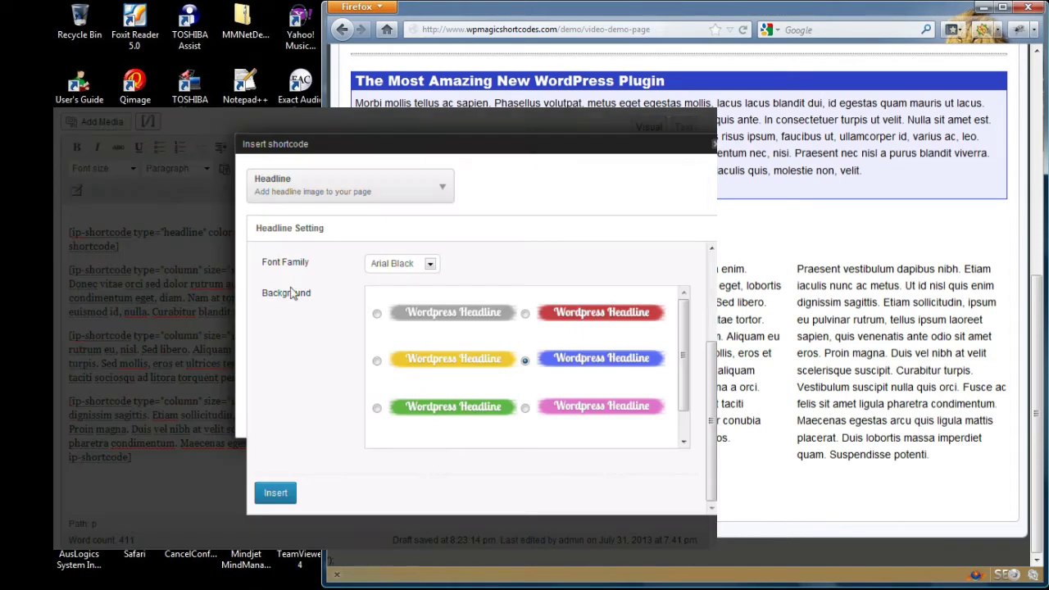
scroll(592, 283, "up", 3)
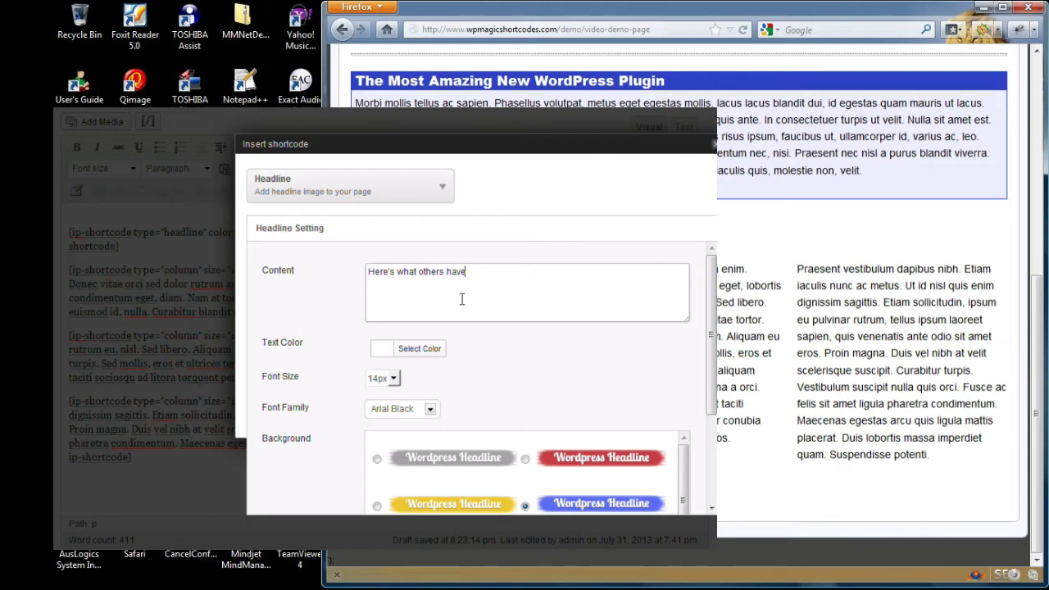
type("...")
left_click(395, 378)
left_click(382, 417)
left_click(430, 411)
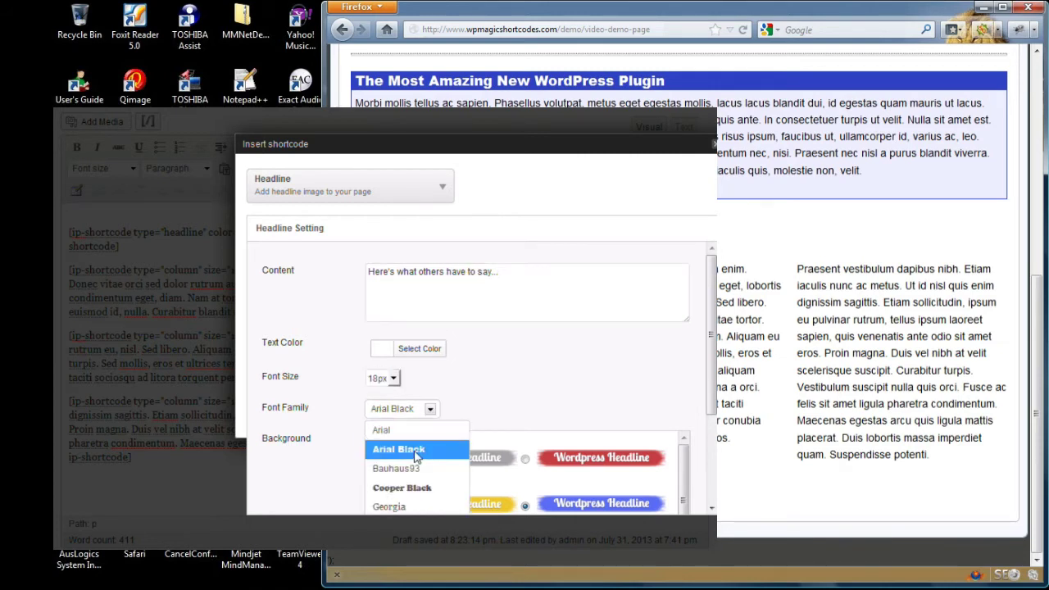
left_click(397, 448)
left_click_drag(712, 393, 713, 474)
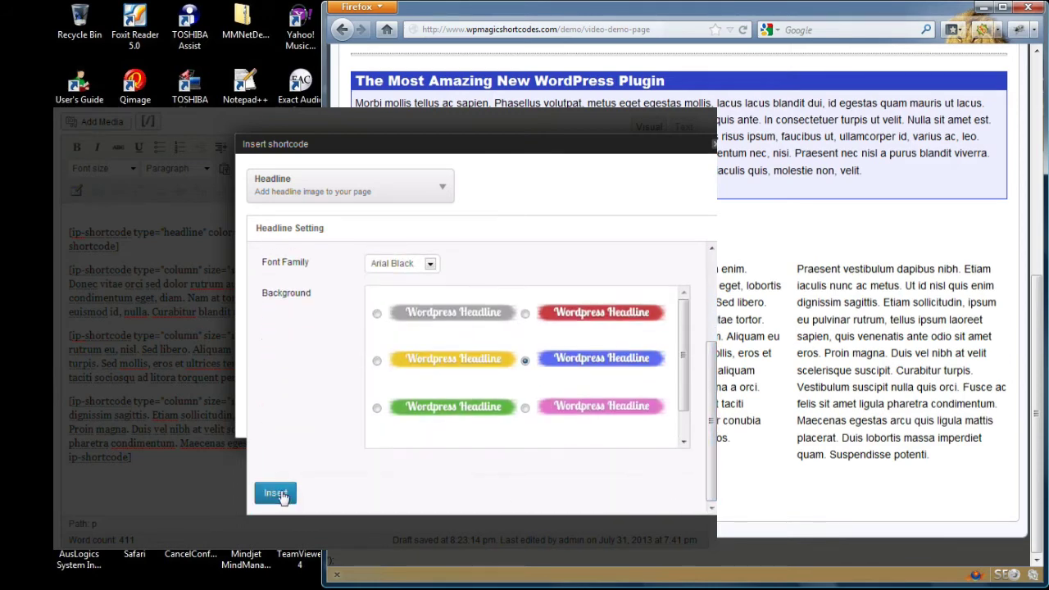
left_click(275, 496)
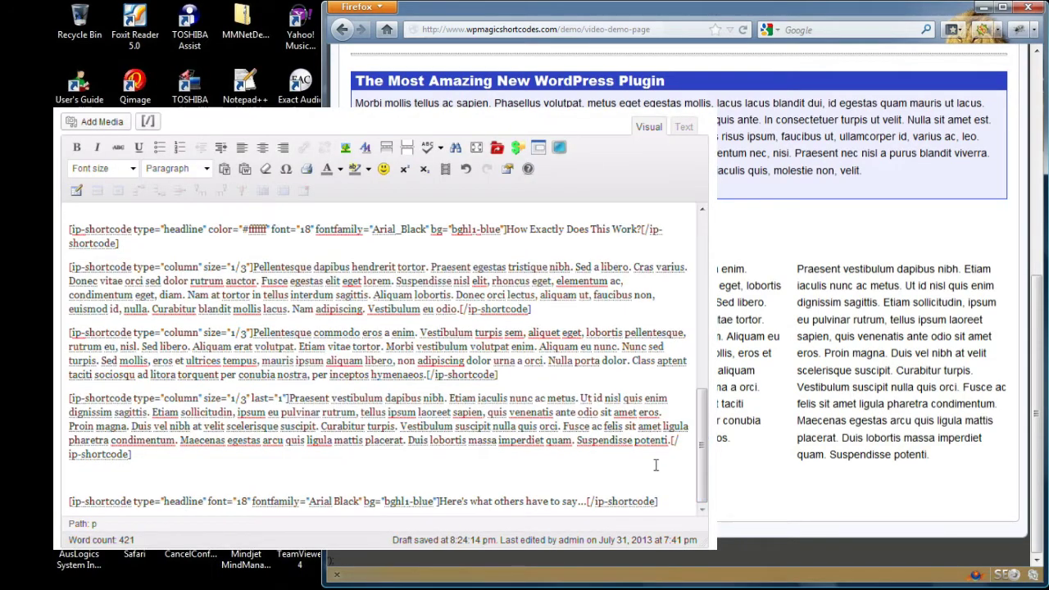
Step: Insert a table with two columns and one row below the new headline, with the style "width: 100%;"
key("Return")
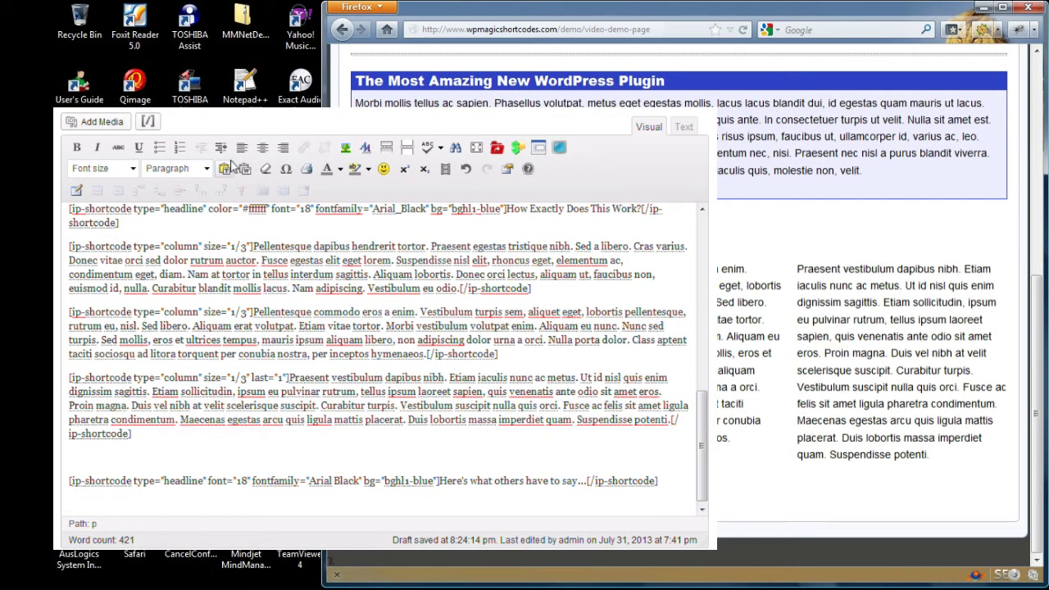
left_click(77, 190)
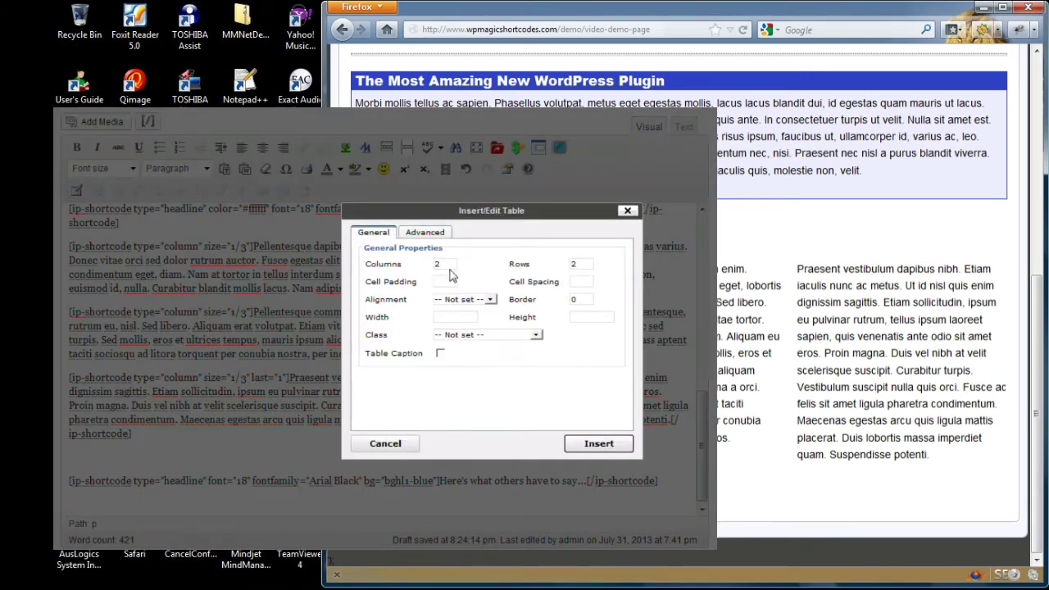
left_click(420, 232)
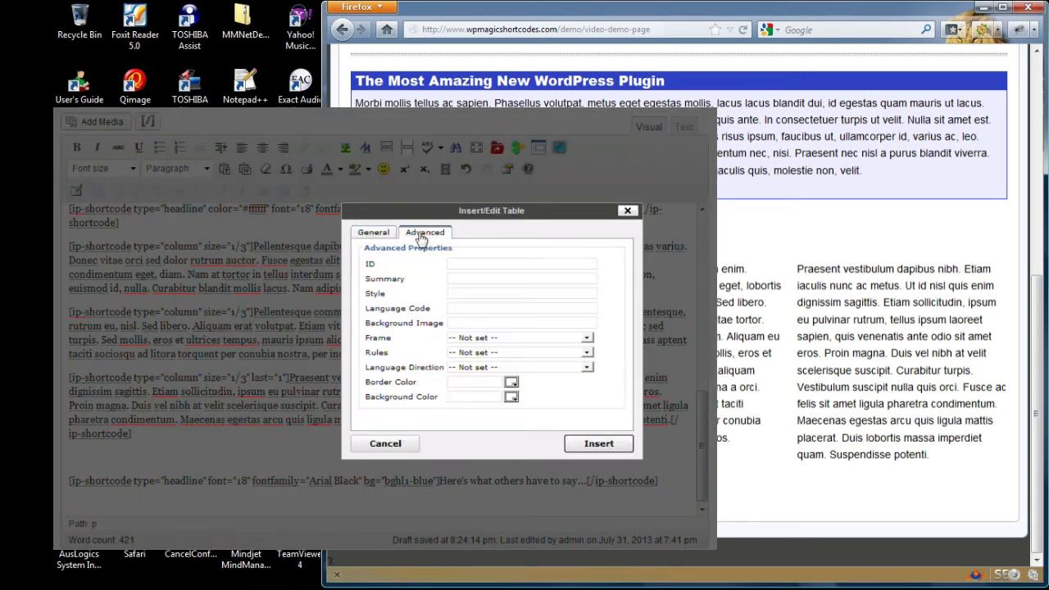
left_click(466, 296)
type("width: 100%;")
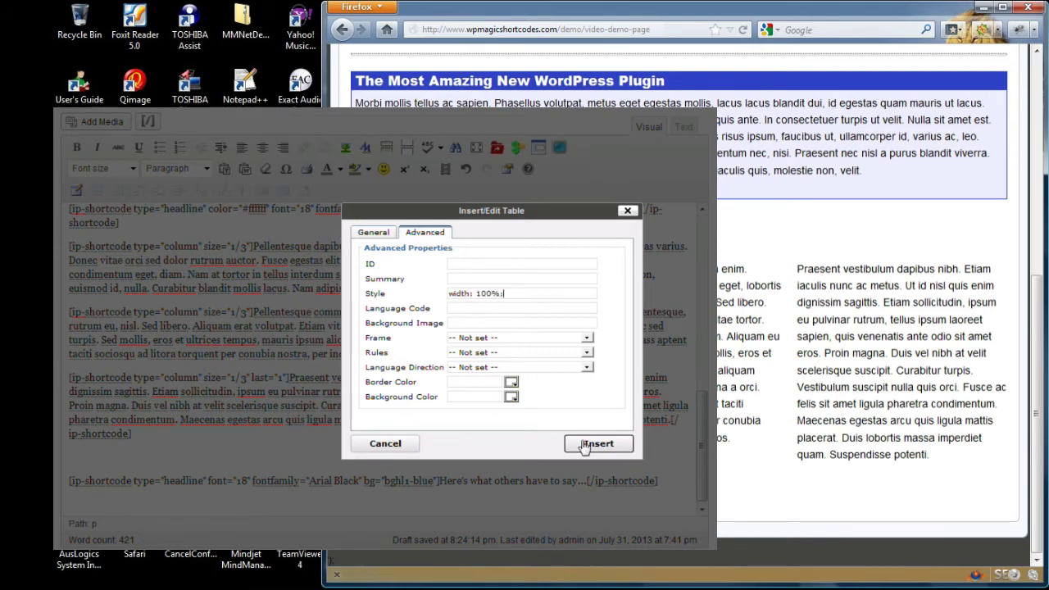
left_click(582, 445)
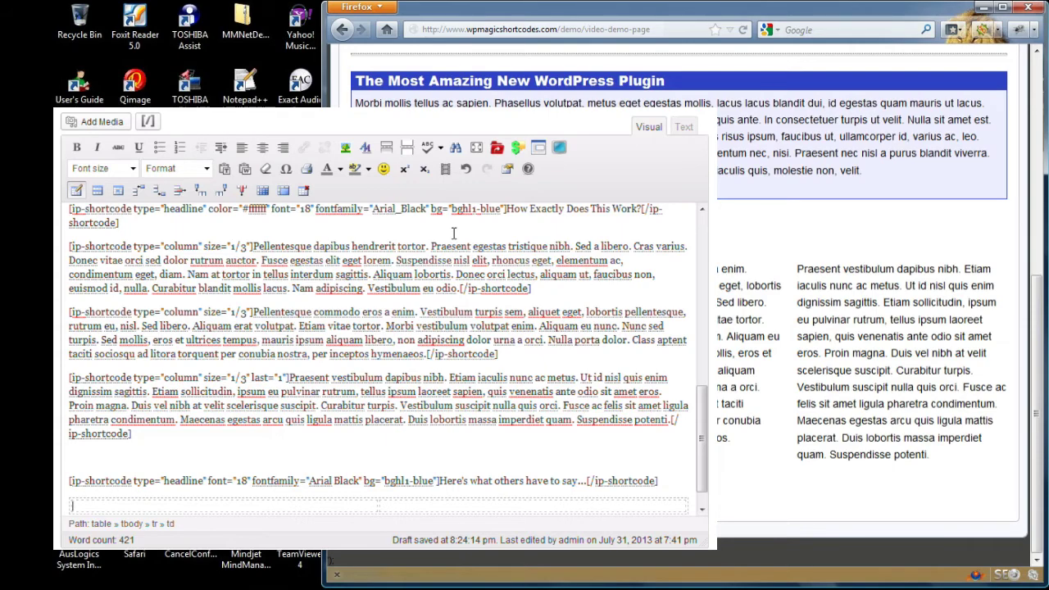
Step: In the first table cell, insert a Style 1 Testimony shortcode with an author name and the pasted text starting "Fusce convallis metus id felis"
left_click(155, 123)
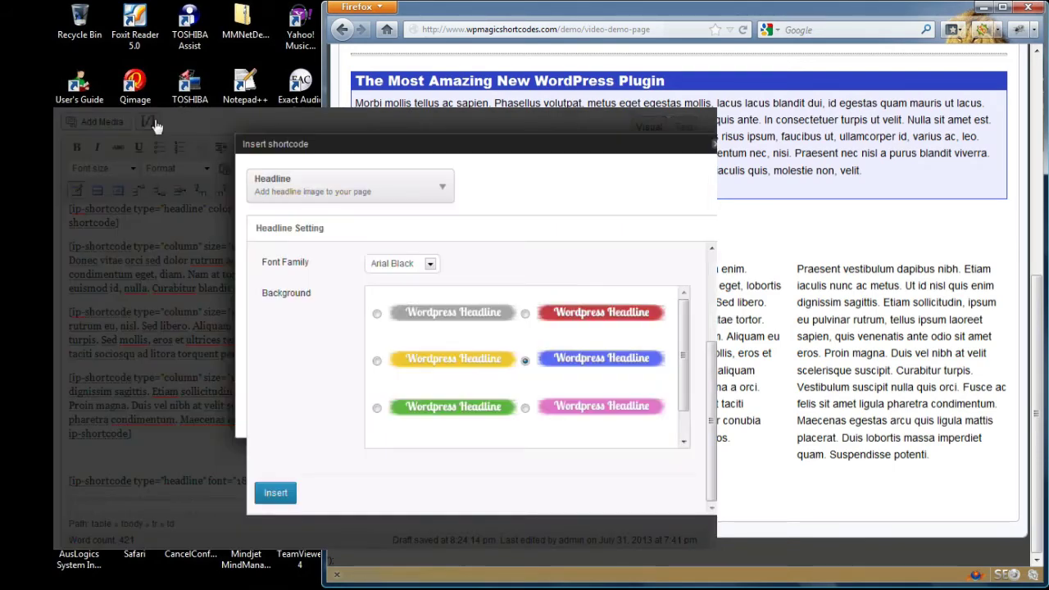
left_click(440, 185)
left_click(483, 390)
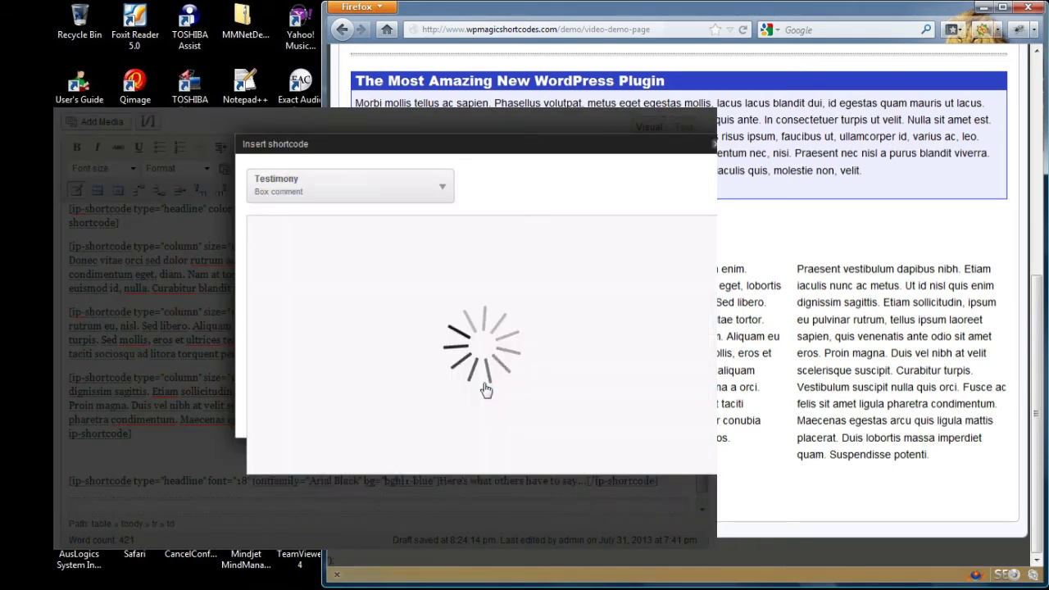
left_click(419, 274)
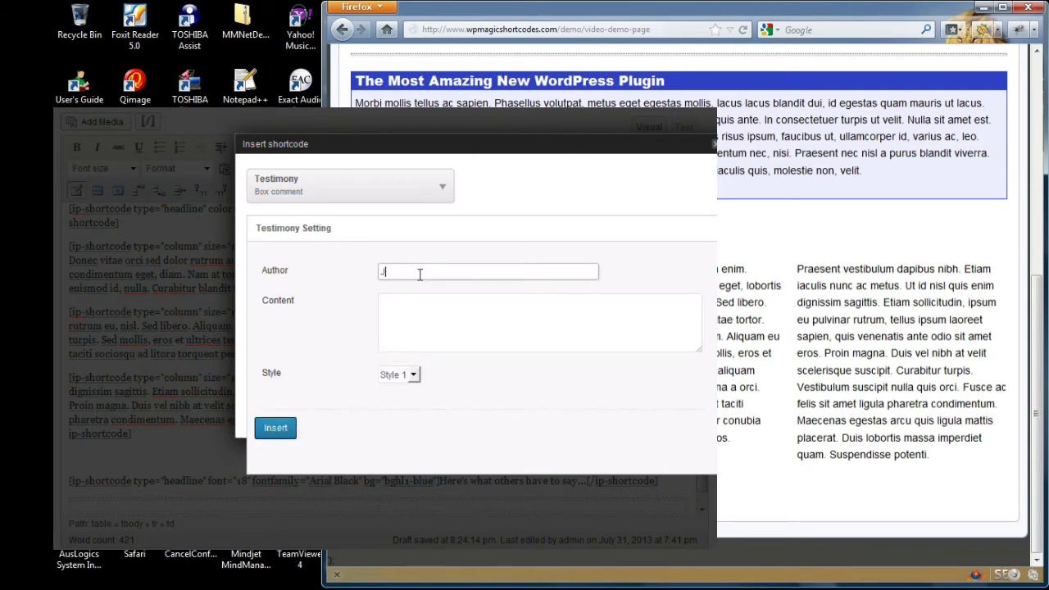
left_click(433, 315)
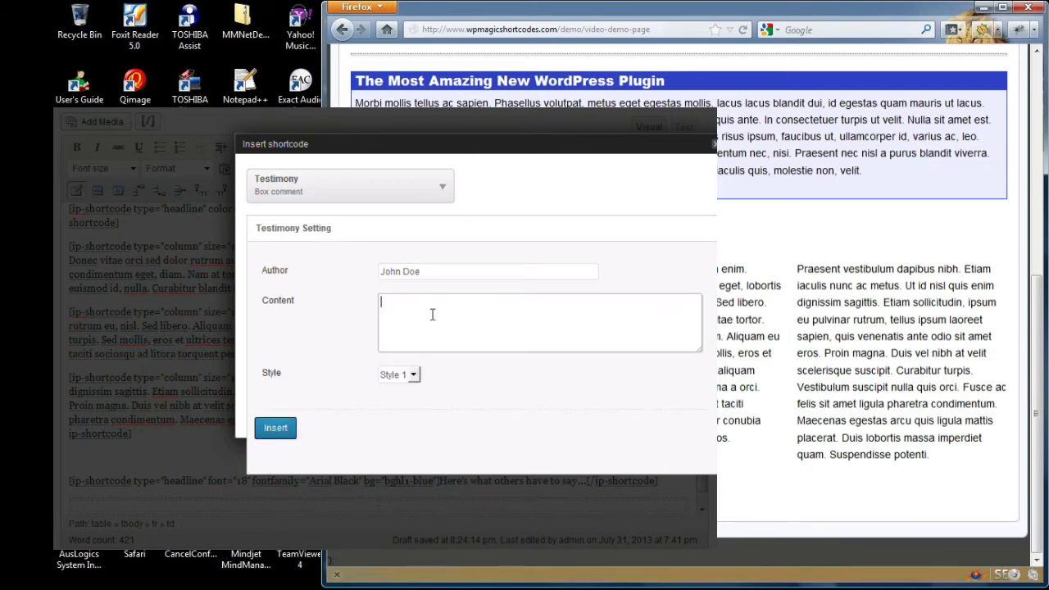
key("ctrl+v")
left_click(276, 428)
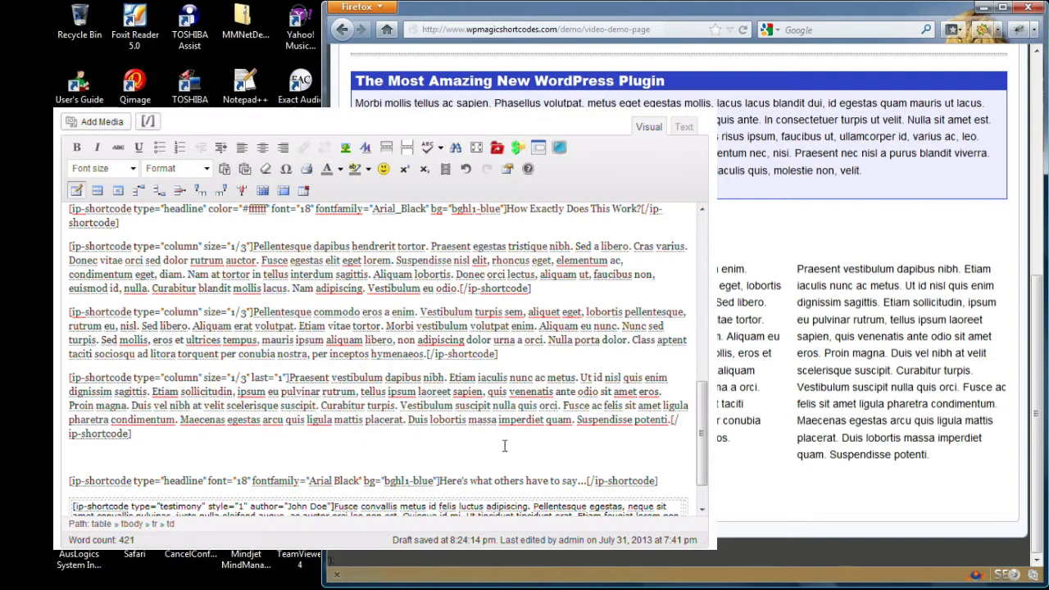
Step: Add a new line under the testimony and set the first cell's style to "width: 65%; vertical-align: top"
scroll(712, 414, "down", 1)
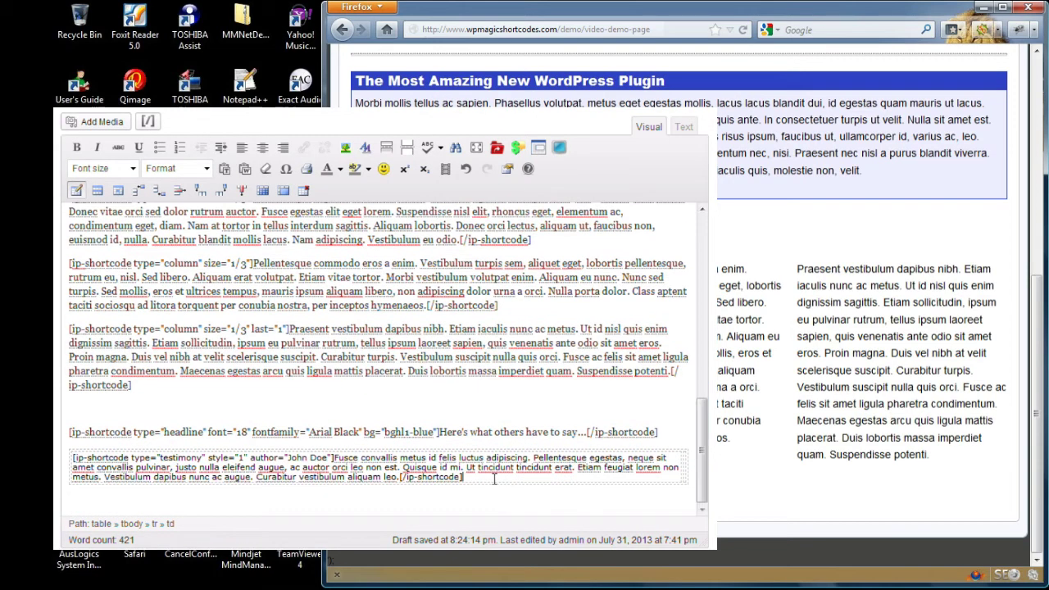
key("Return")
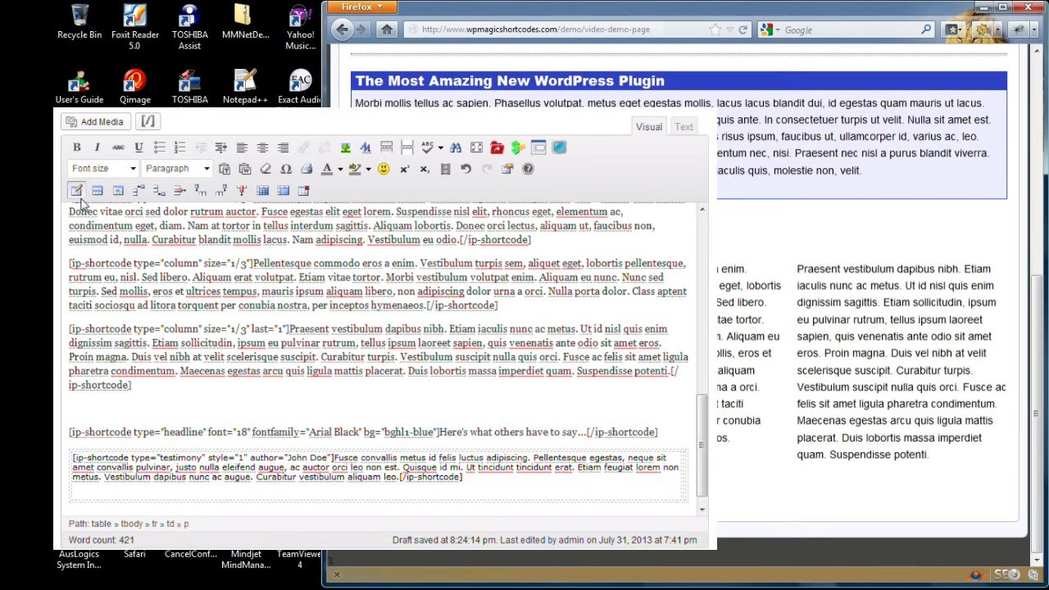
left_click(118, 190)
left_click(427, 242)
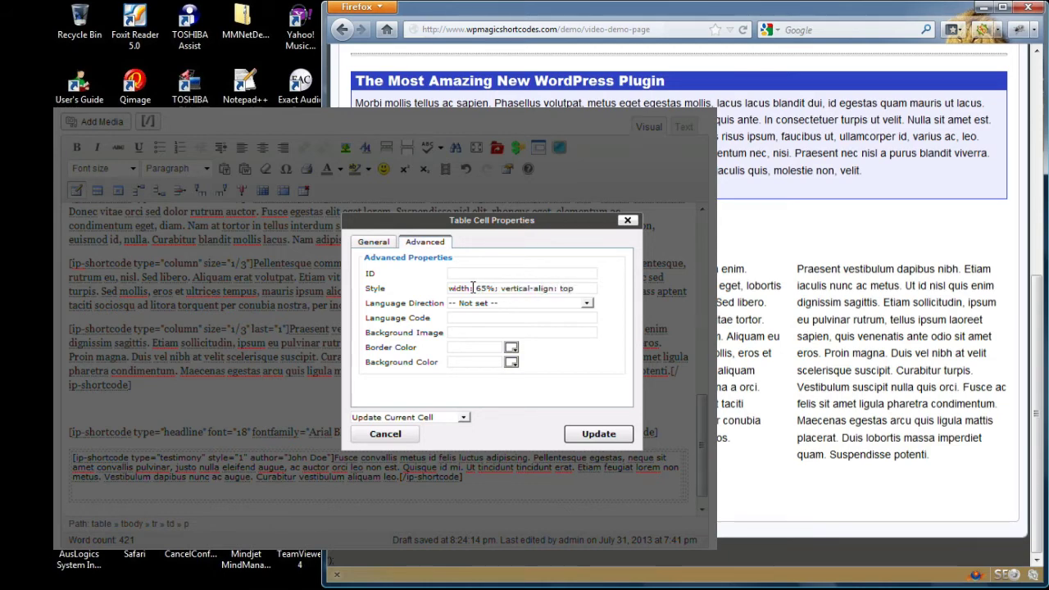
left_click(590, 434)
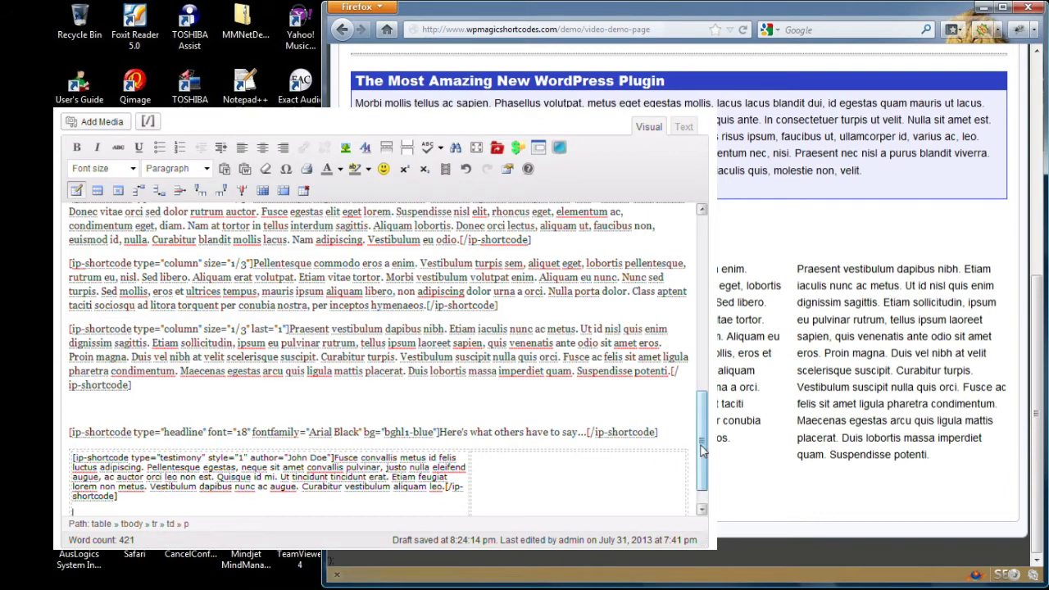
Step: Insert a second Style 1 Testimony shortcode below the first, with another author name and the text starting "Praesent egestas neque eu enim"
left_click(150, 123)
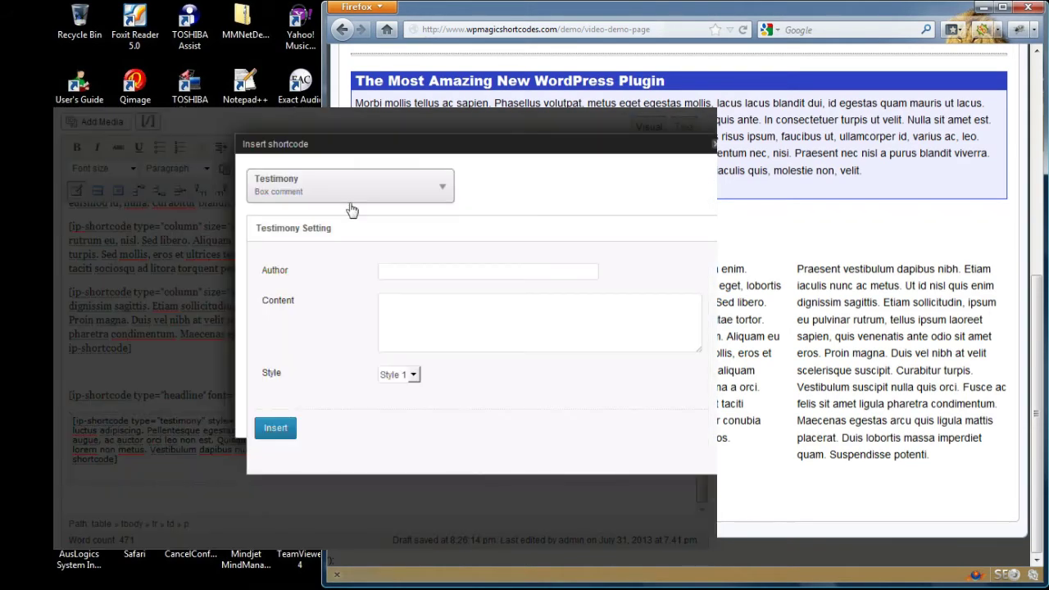
left_click(388, 273)
type("Susie Q.")
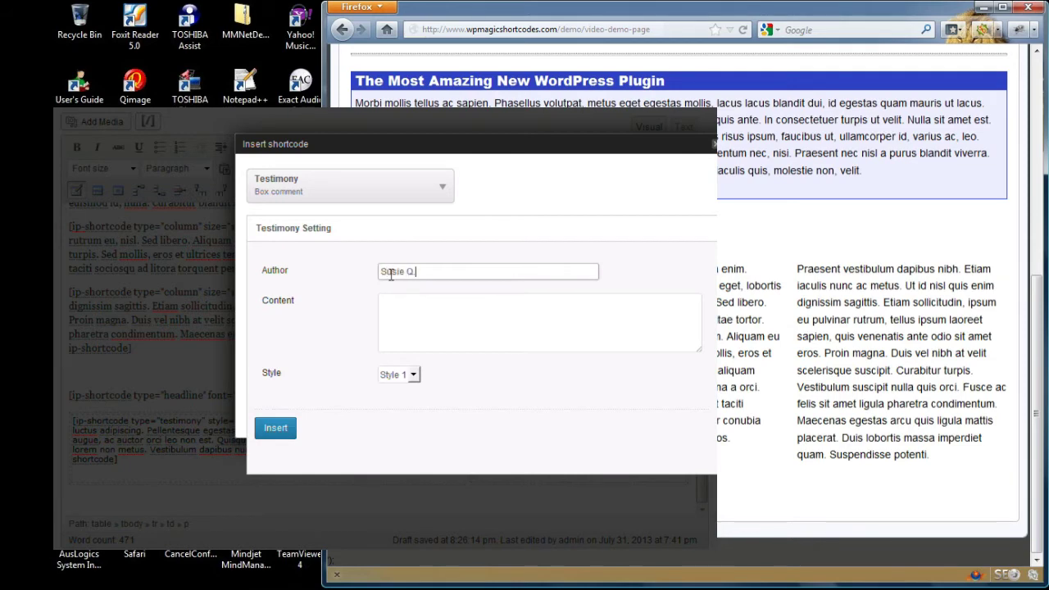
key("Tab")
type("Praesent egestas neque eu in. In hac habitasse platea dictumst. Fusce a quam. Etiam ut purus mattis mauris sodales aliquam. Curabitur nisi. Quisque malesuada placerat nisl. Nam ipsum risus, rutrum vitae, vestibulum eu, molestie vel, lacus.")
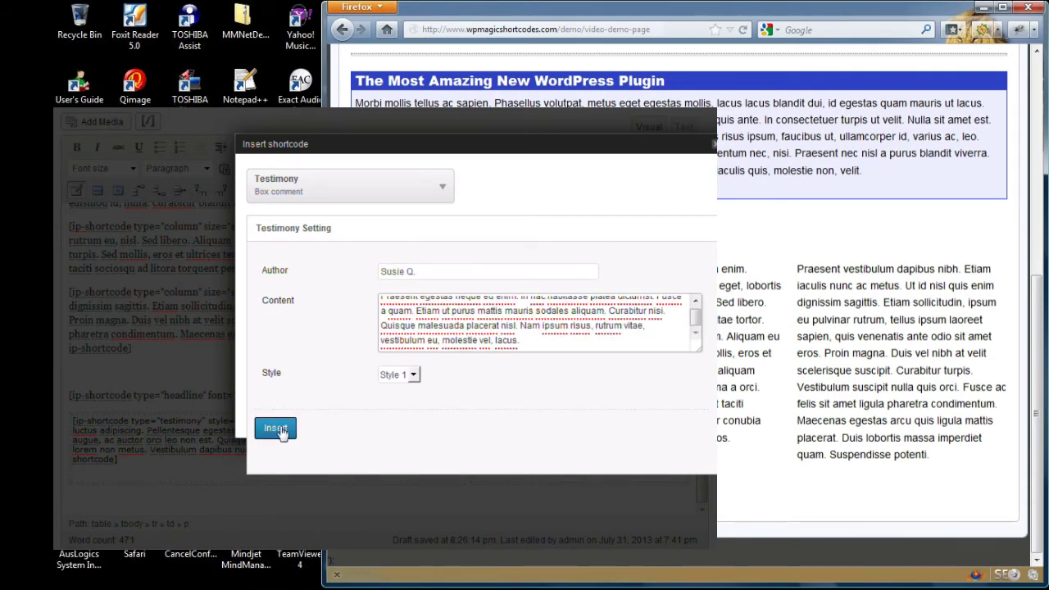
left_click(276, 428)
scroll(494, 475, "down", 1)
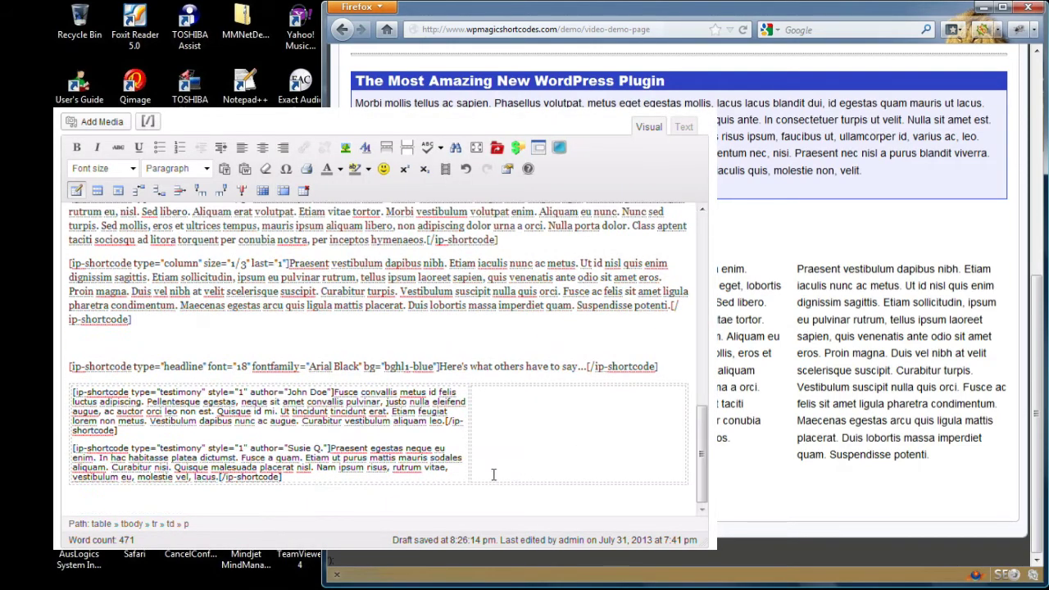
Step: Insert a third Style 1 Testimony shortcode in the same cell, with its author name and the text starting "Morbi nec metus"
left_click(148, 122)
left_click(403, 268)
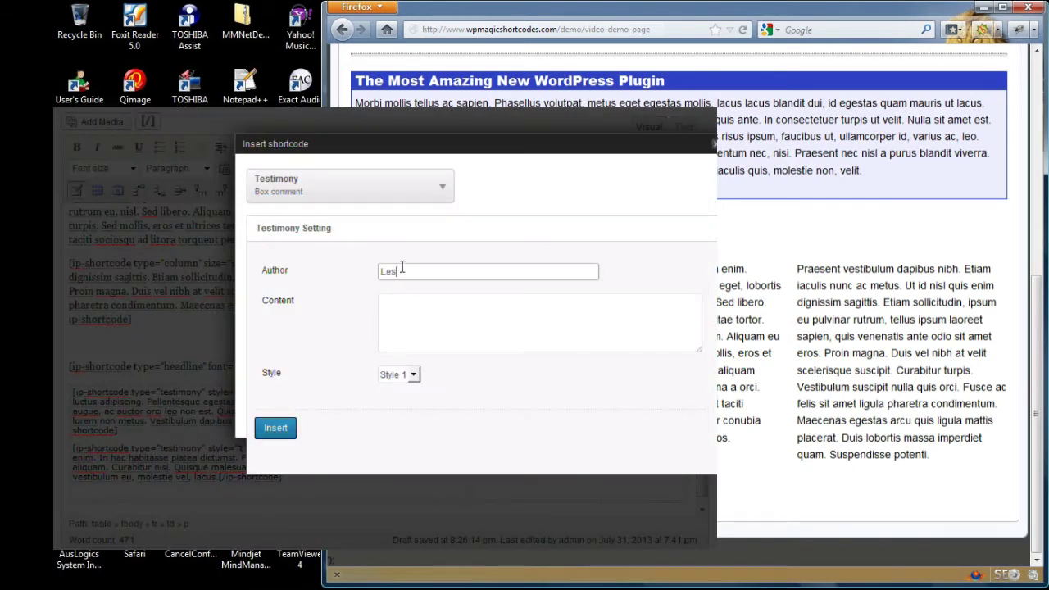
key("Tab")
type("Morbi nec metus. Phasellus blandit leo ut odio. Maecenas ullamcorper, dui et placerat feugiat, eros pede varius nisi, condimentum viverra felis nunc et lorem.")
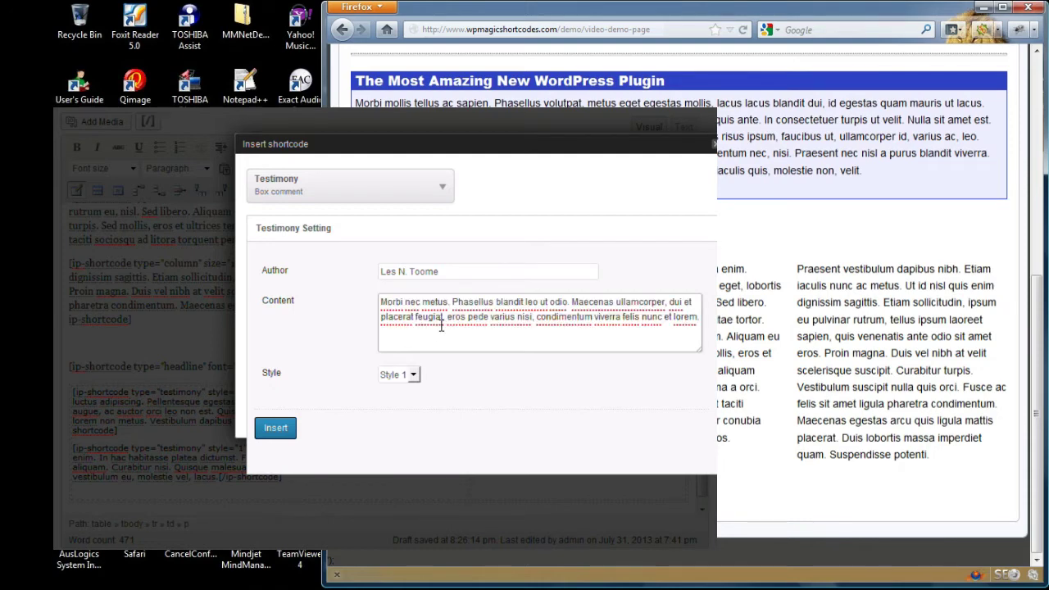
left_click(275, 428)
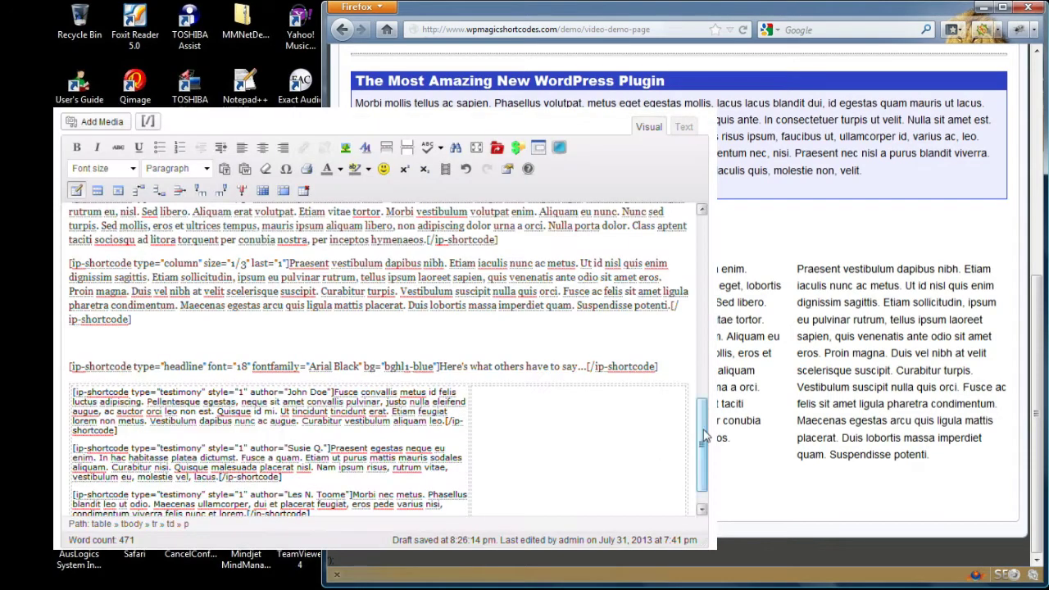
scroll(703, 459, "down", 1)
Step: Add a vertical-align style to the empty second cell of the testimony table
left_click(564, 386)
left_click(609, 413)
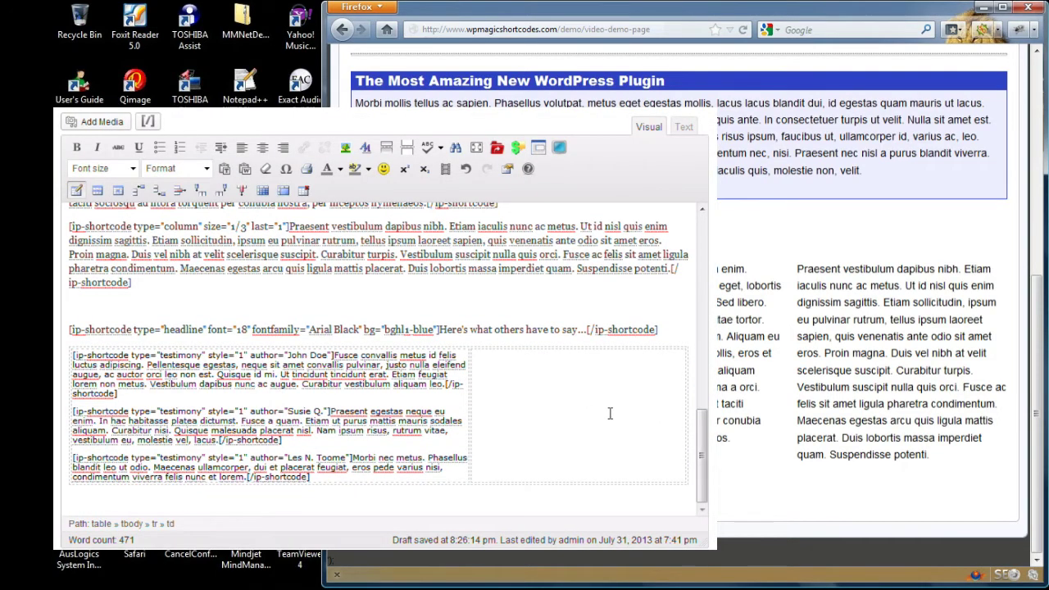
left_click(206, 196)
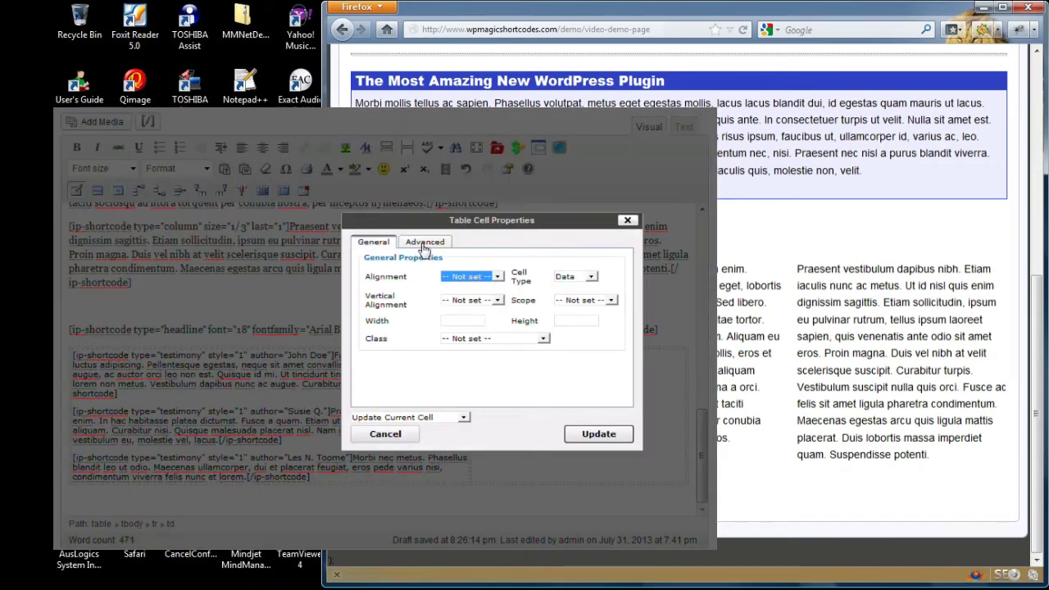
left_click(425, 244)
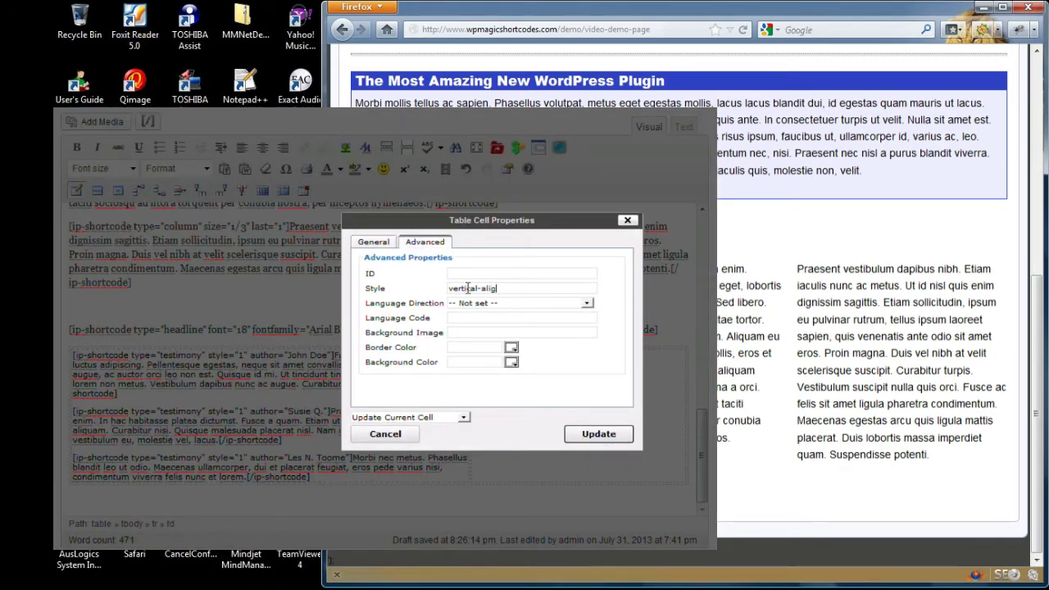
left_click(594, 435)
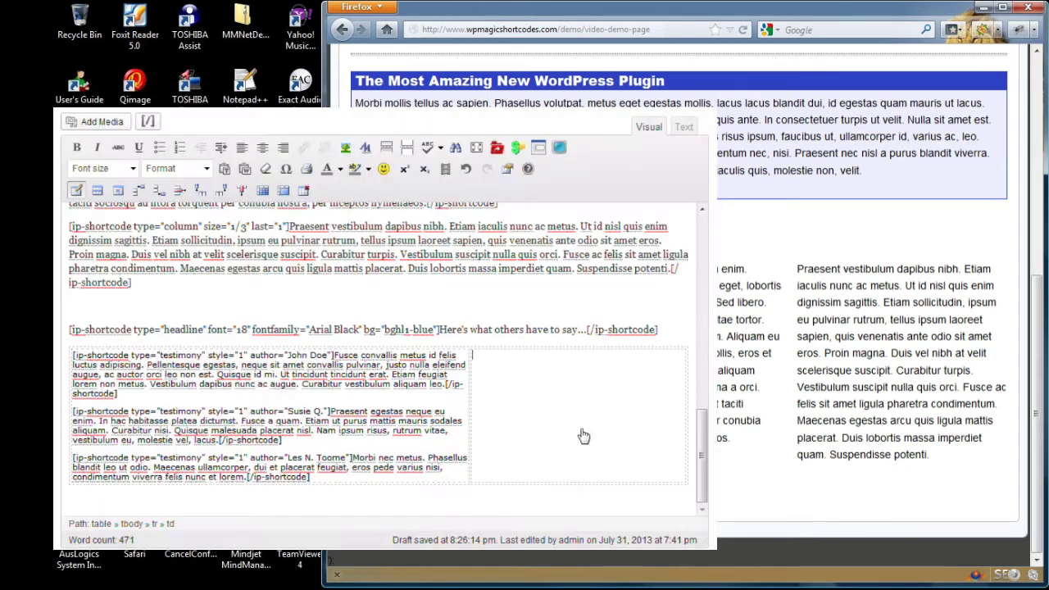
Step: Insert a Light Tweets shortcode in the second testimony table cell for Twitter username ShaunTFitness, showing 3 tweets
left_click(148, 122)
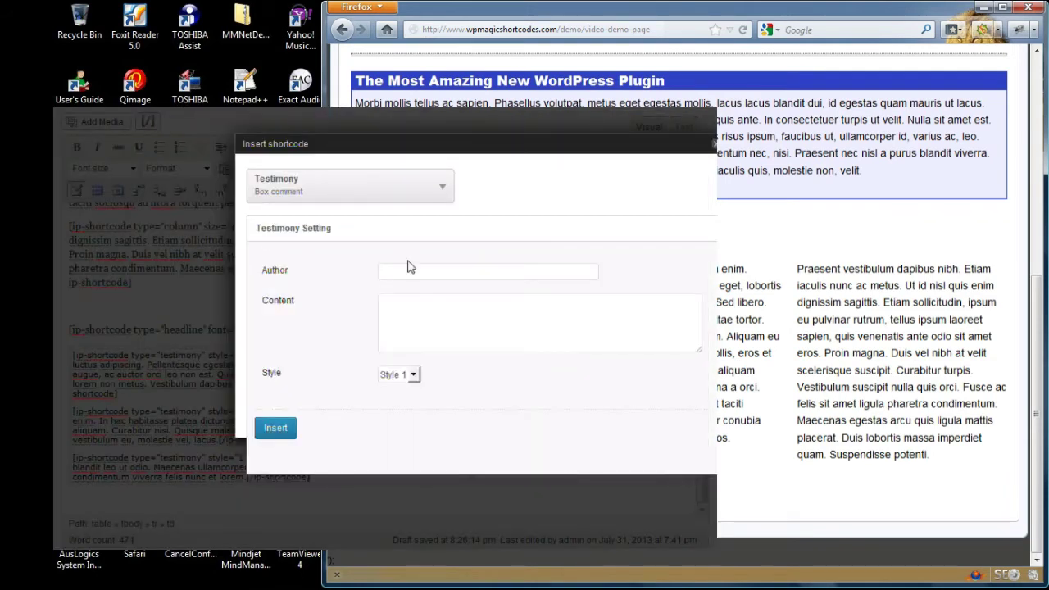
left_click(391, 192)
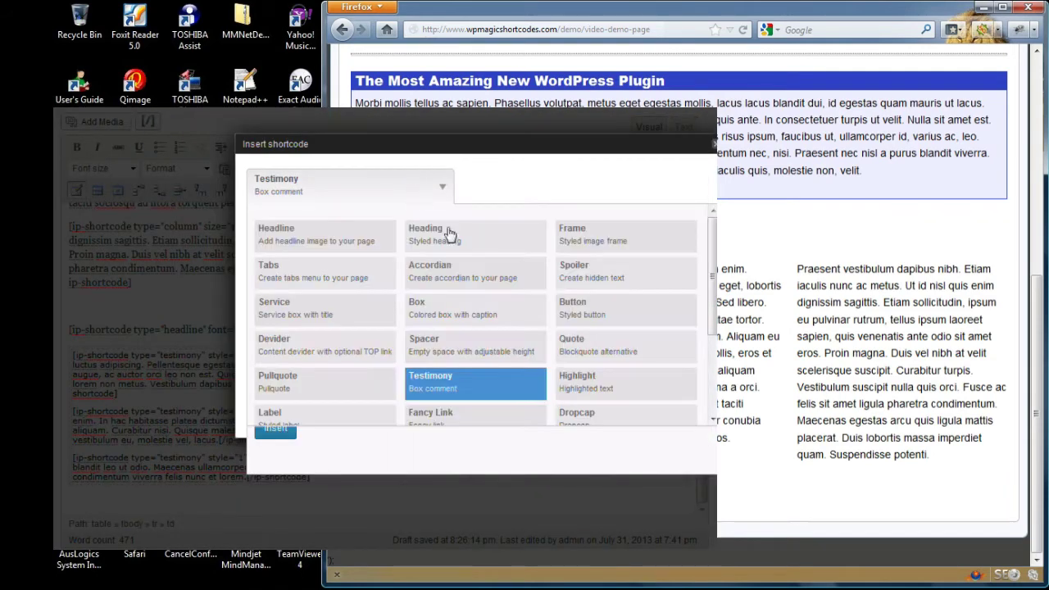
scroll(675, 381, "down", 3)
left_click(480, 392)
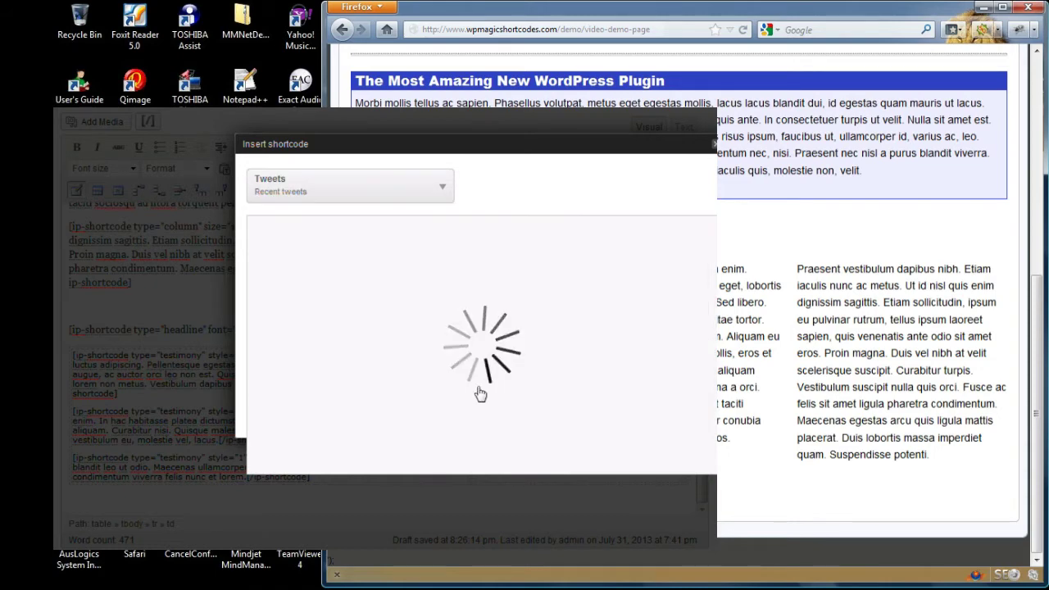
left_click(467, 276)
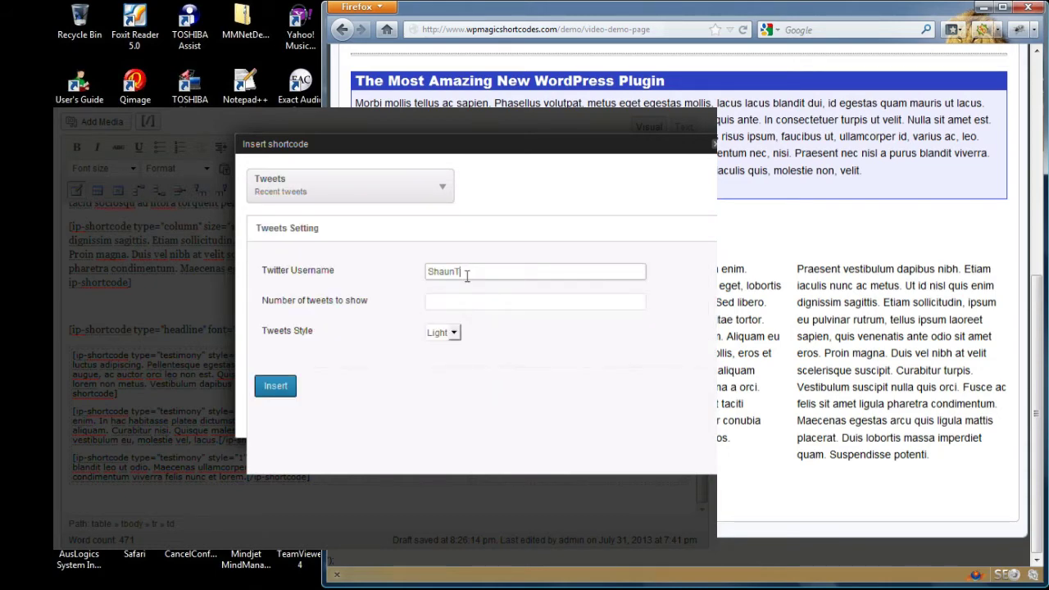
left_click(451, 301)
type("3")
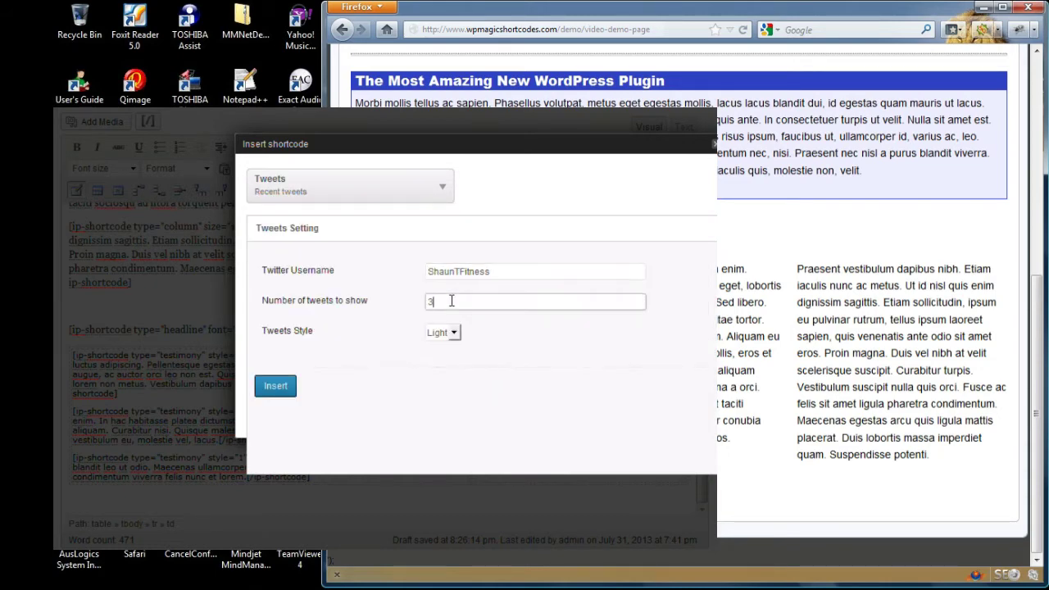
left_click(276, 387)
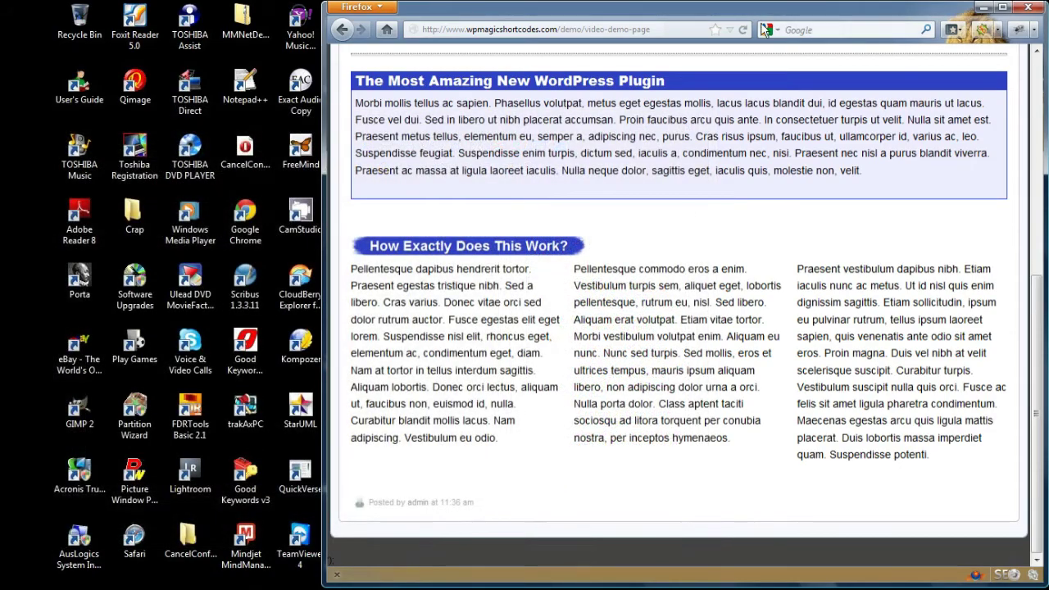
Step: Reload the demo page and review the testimonials and recent tweets section
left_click(743, 29)
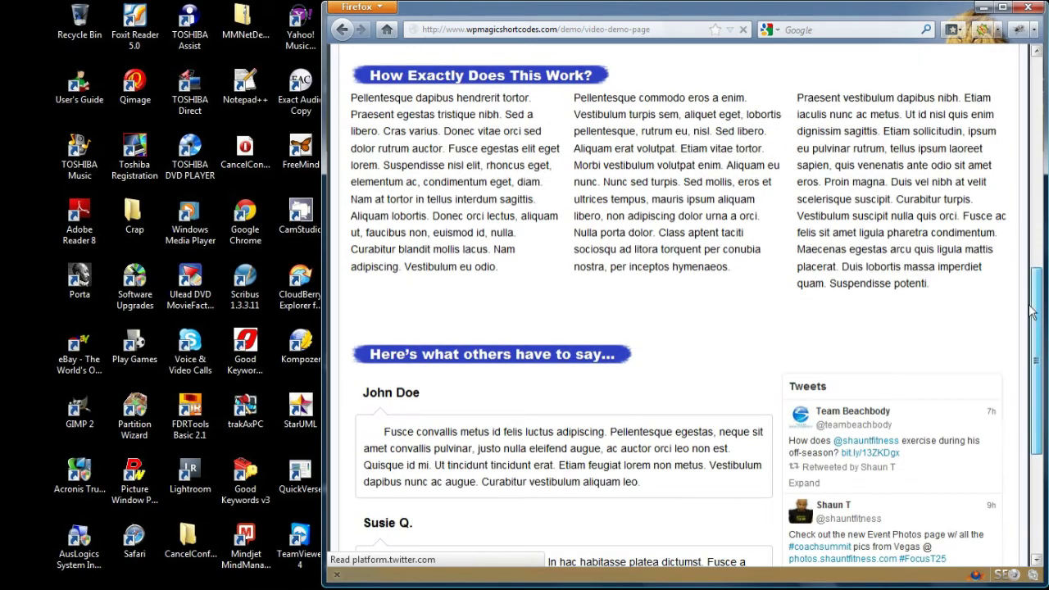
scroll(1036, 299, "down", 3)
scroll(1036, 387, "down", 3)
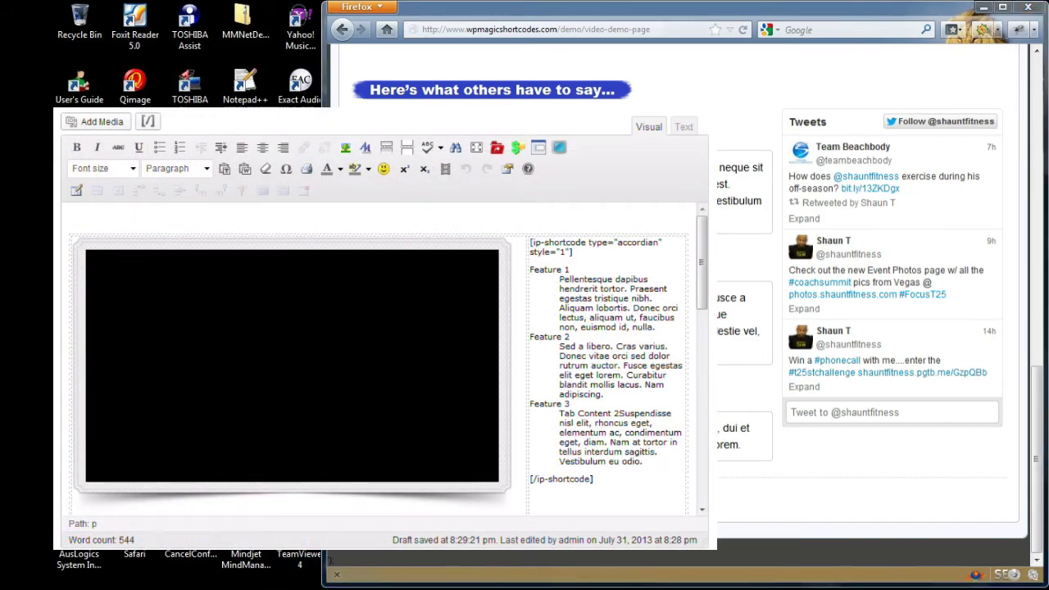
Step: Change the style of all three testimony shortcodes to 2 and reload the demo page
scroll(240, 358, "down", 10)
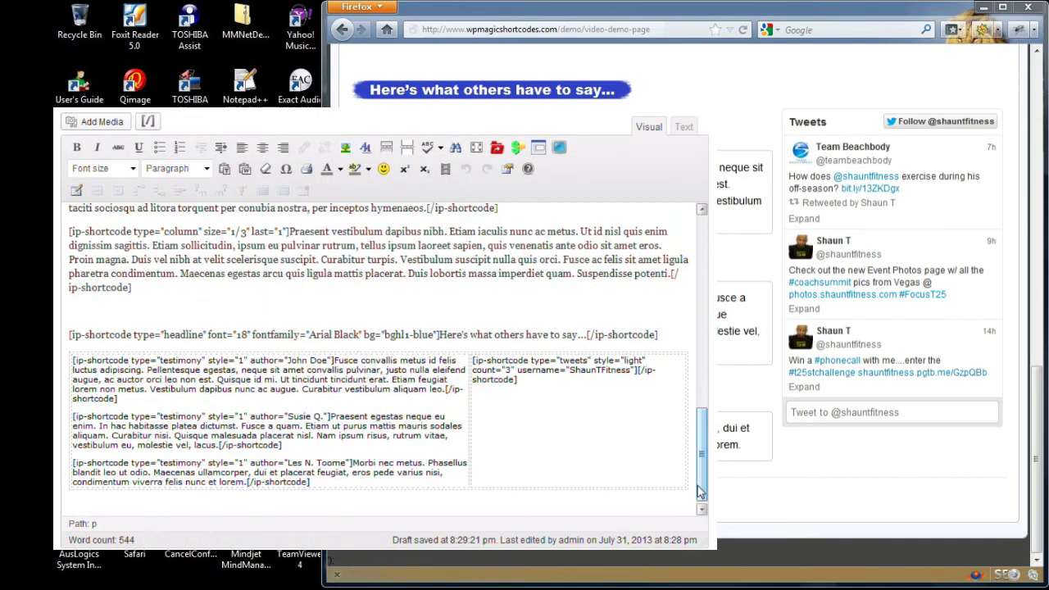
double_click(240, 360)
type("2")
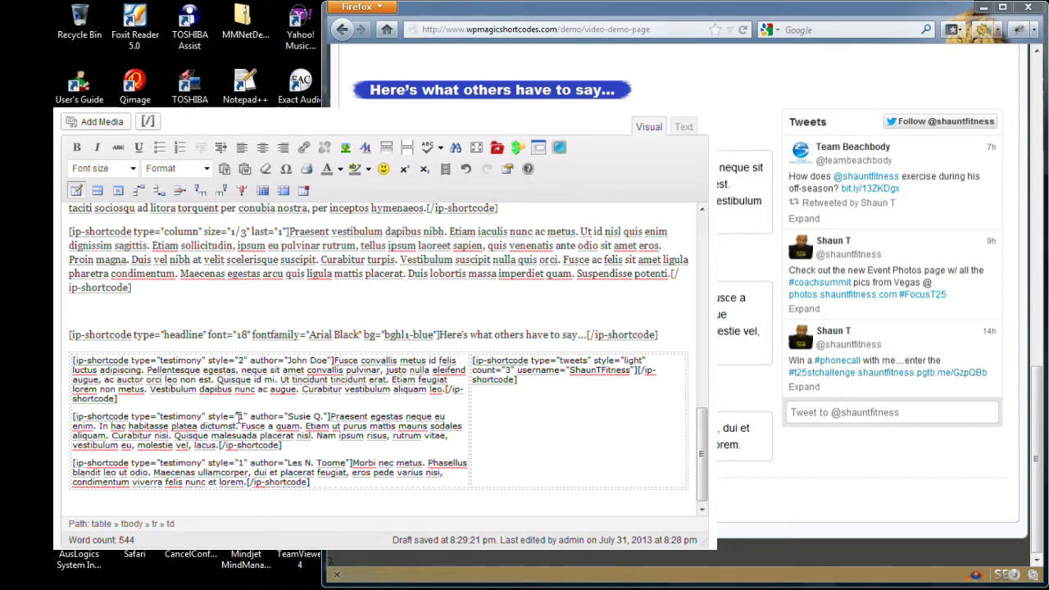
type("2")
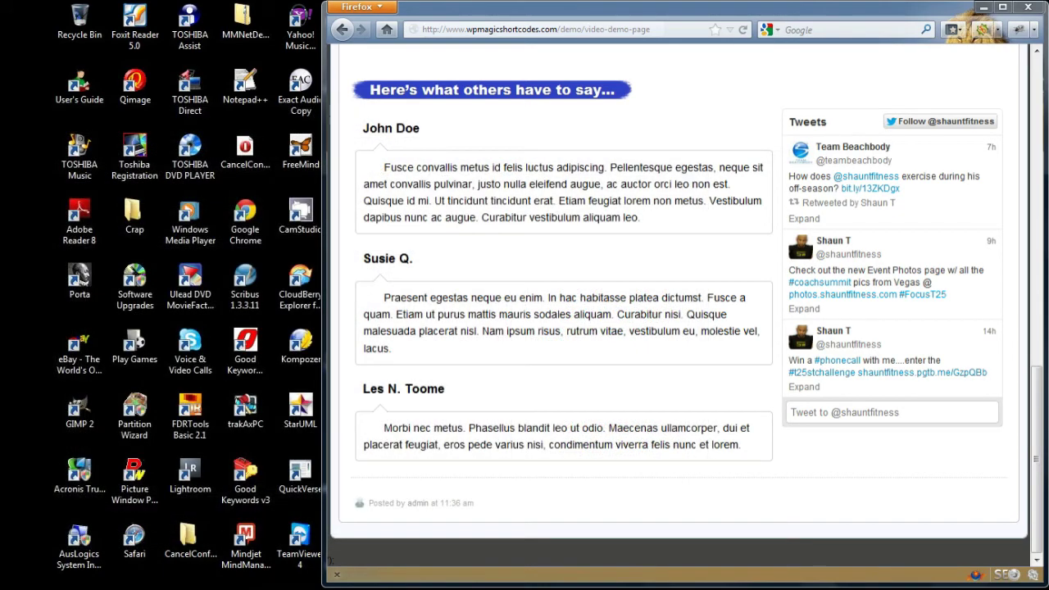
left_click(743, 31)
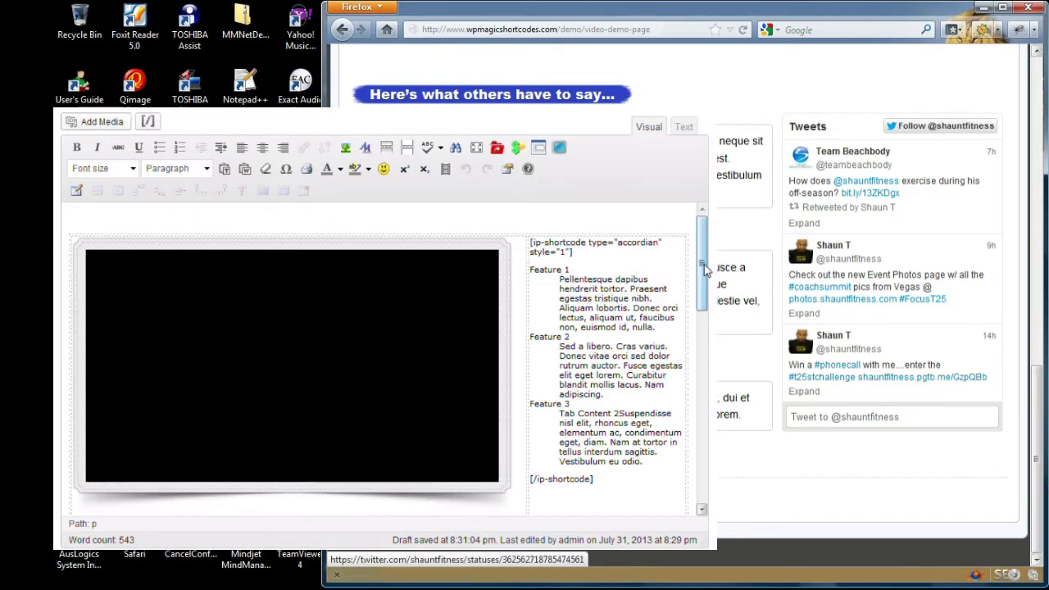
Step: In the HTML source, append a "zzz" div below the last table, styled "width: 90%; margin: 10px auto; padding: 15px 30px; background-color: #f5f5ff; border: 1px solid #8888FF;"
left_click_drag(702, 233, 695, 406)
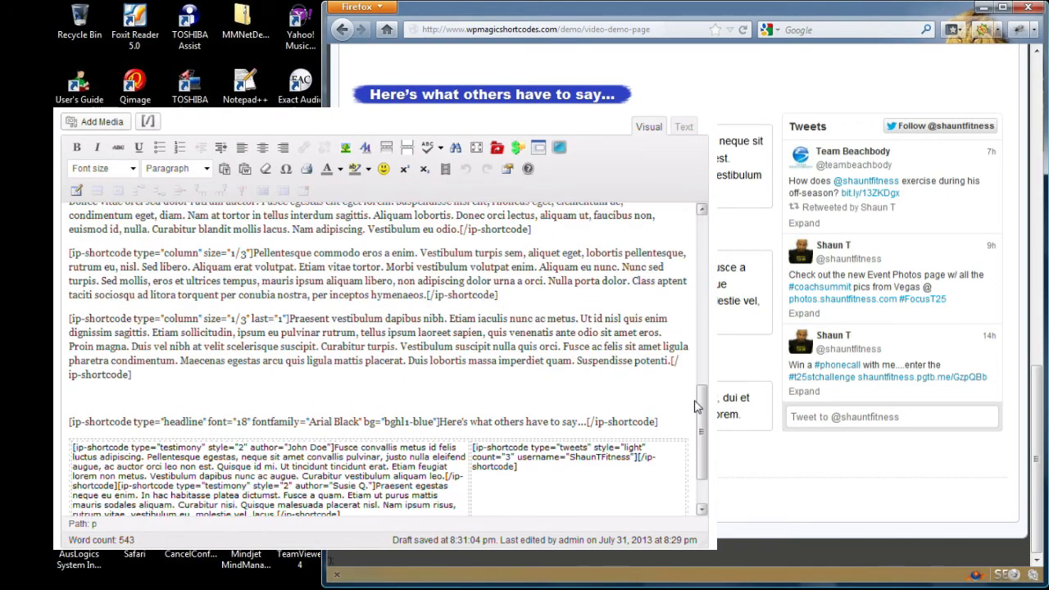
left_click(684, 130)
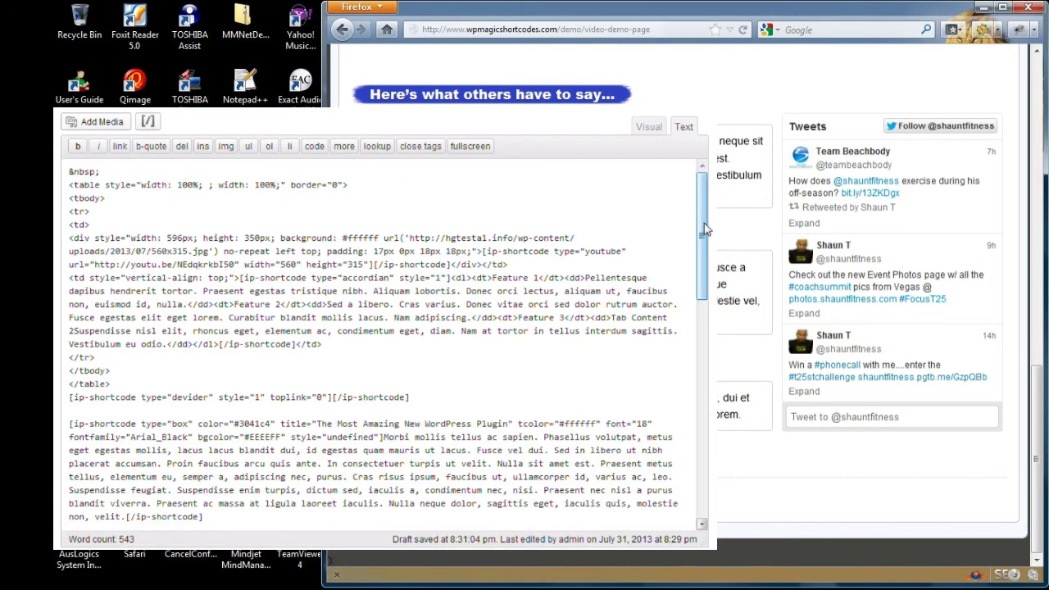
left_click_drag(702, 238, 676, 474)
left_click(200, 515)
type("<div style=\"width: 90%; margin: 10px auto; padding: 15px 30px; background-color: #f5f5ff; border: 1px solid #8888FF;\">zzz</div>")
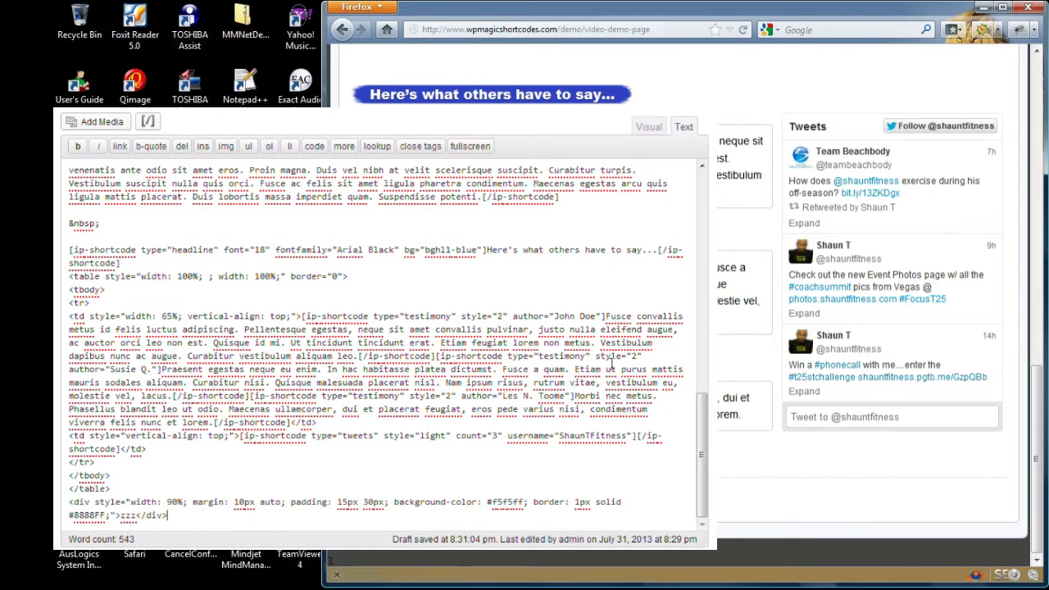
Step: Replace the "zzz" placeholder in the visual editor with a two-column, one-row table styled "width: 600px; margin: 0px auto;"
left_click(648, 127)
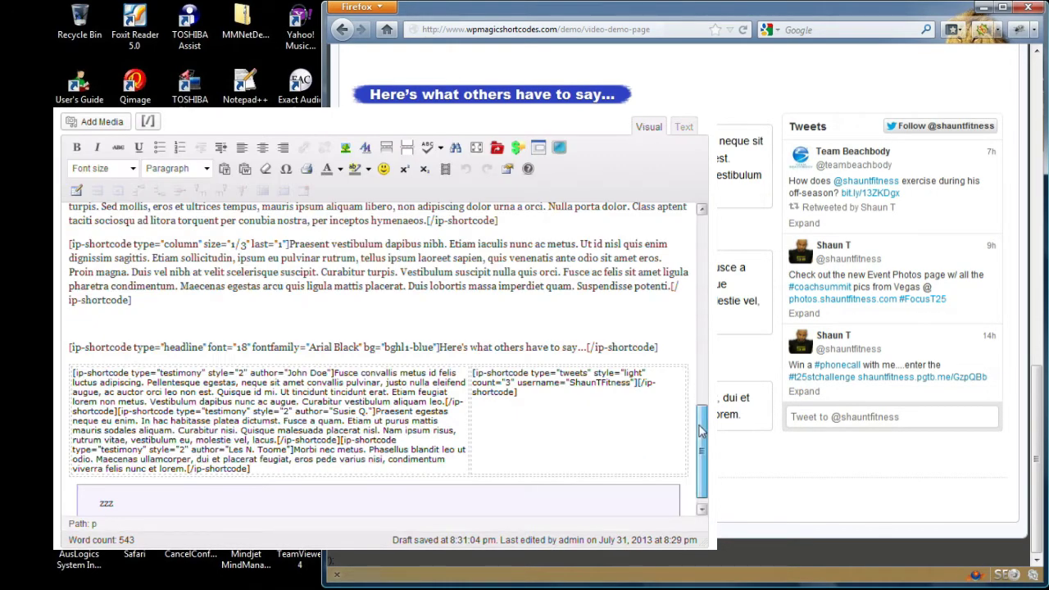
scroll(700, 432, "down", 1)
left_click(160, 502)
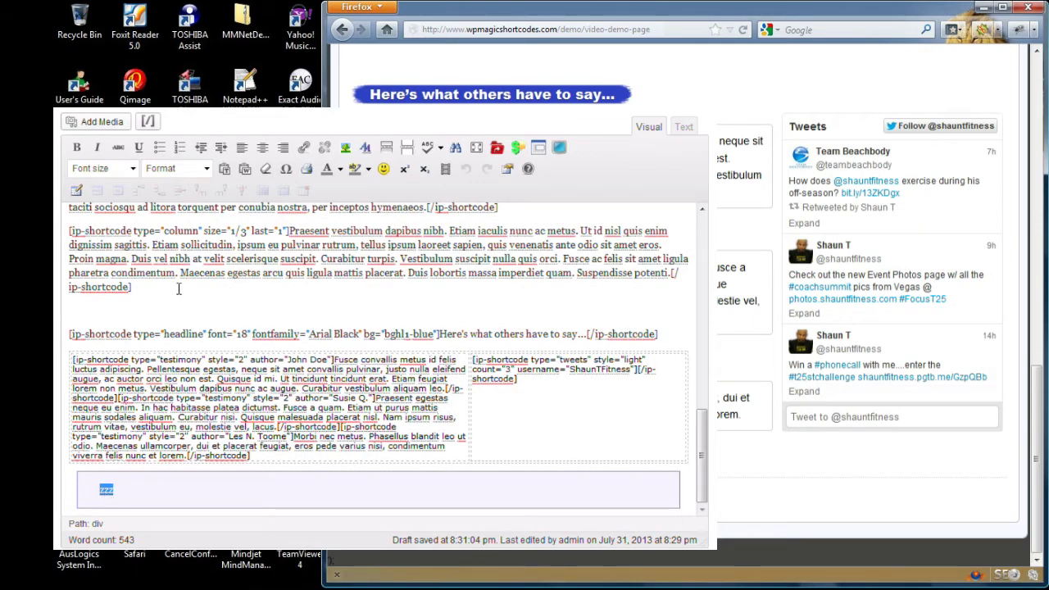
left_click(76, 192)
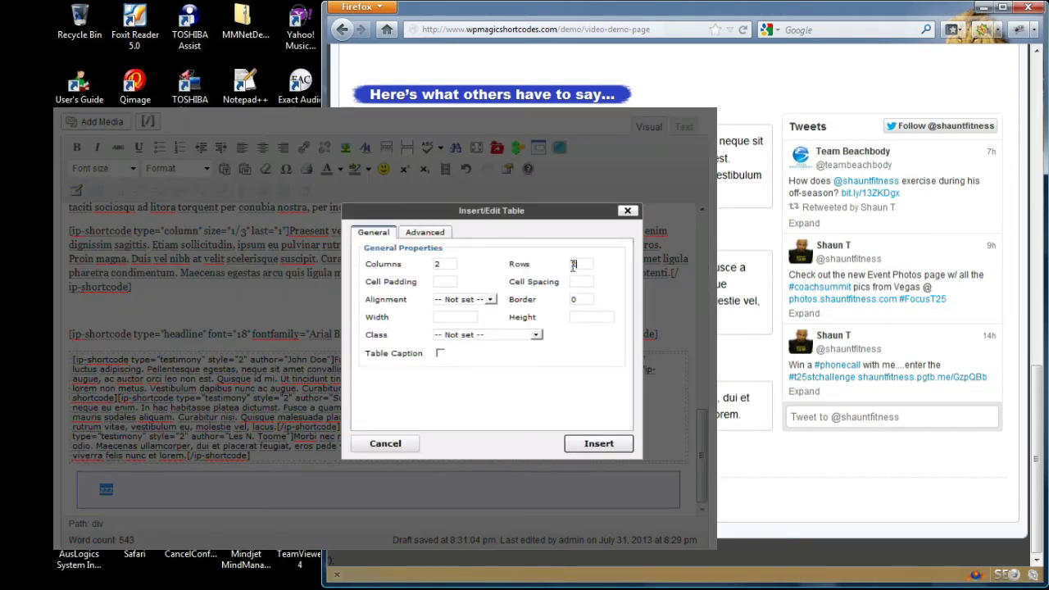
left_click(425, 235)
left_click(461, 293)
type("width: 600px; margin: 0px auto;")
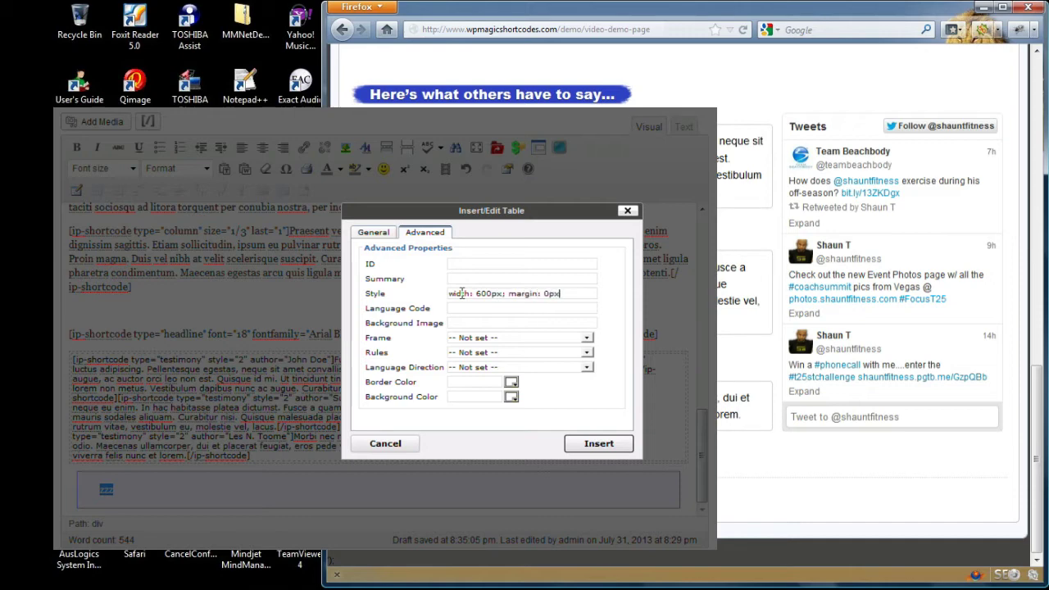
left_click(593, 445)
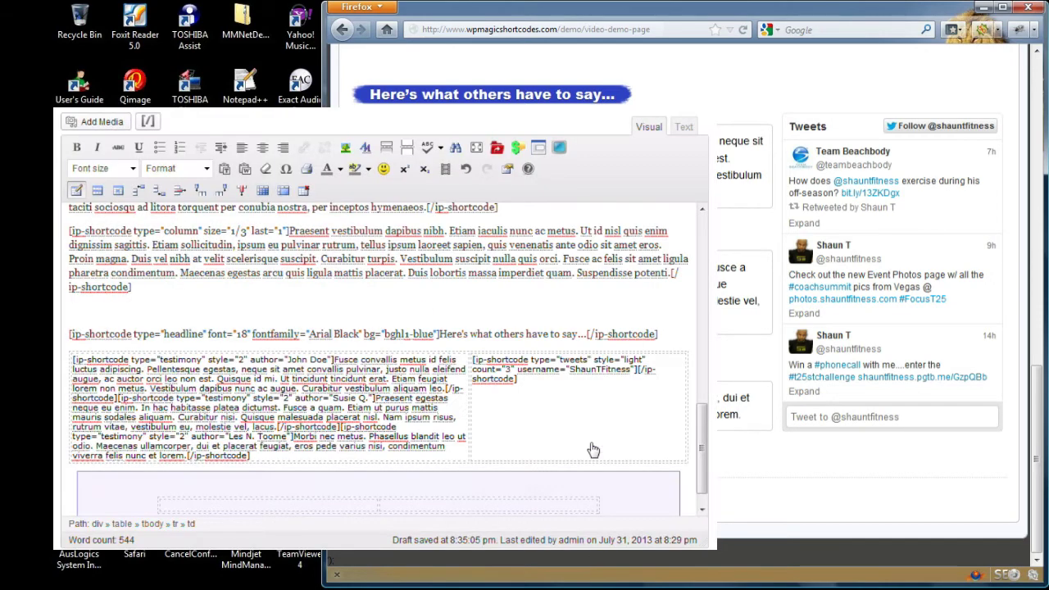
left_click(146, 122)
left_click(429, 185)
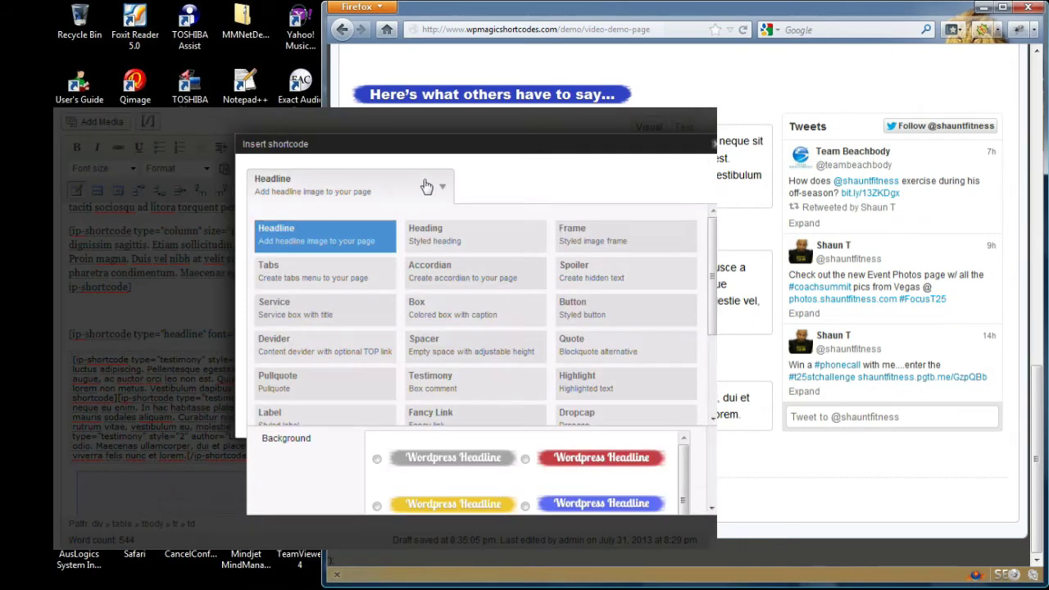
left_click(573, 235)
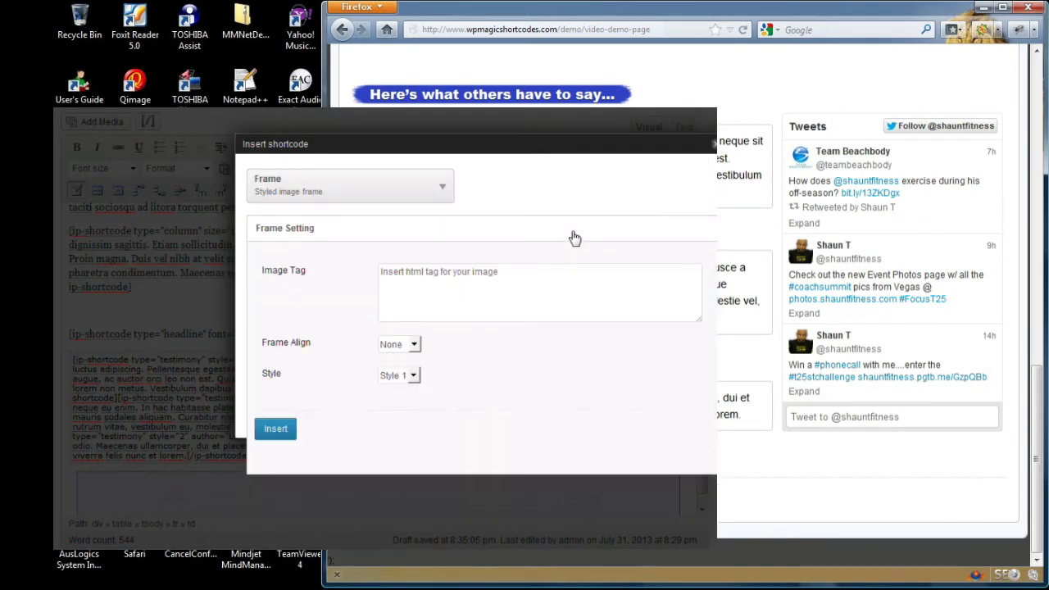
left_click(488, 269)
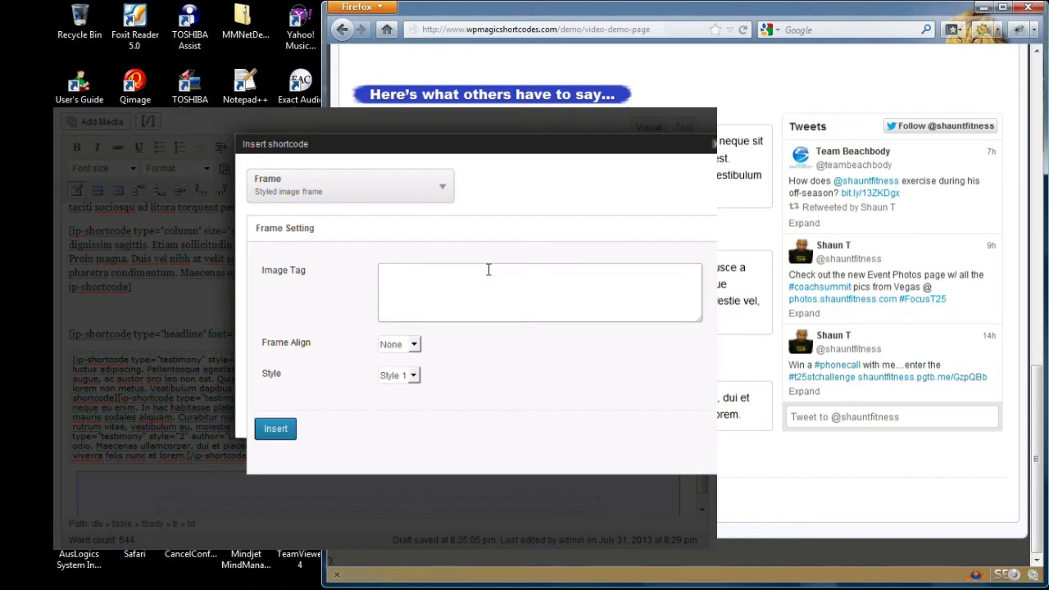
type("<img sirc=\"")
type("http://hgtesta1.info/wp-content/uploads/2011/10/001_34.jpg")
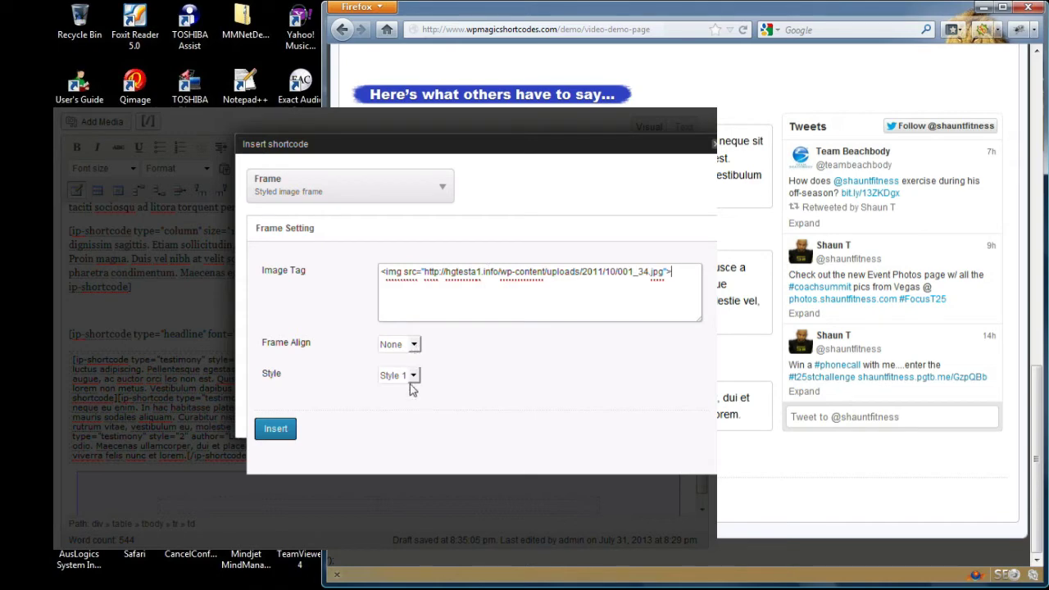
left_click(281, 430)
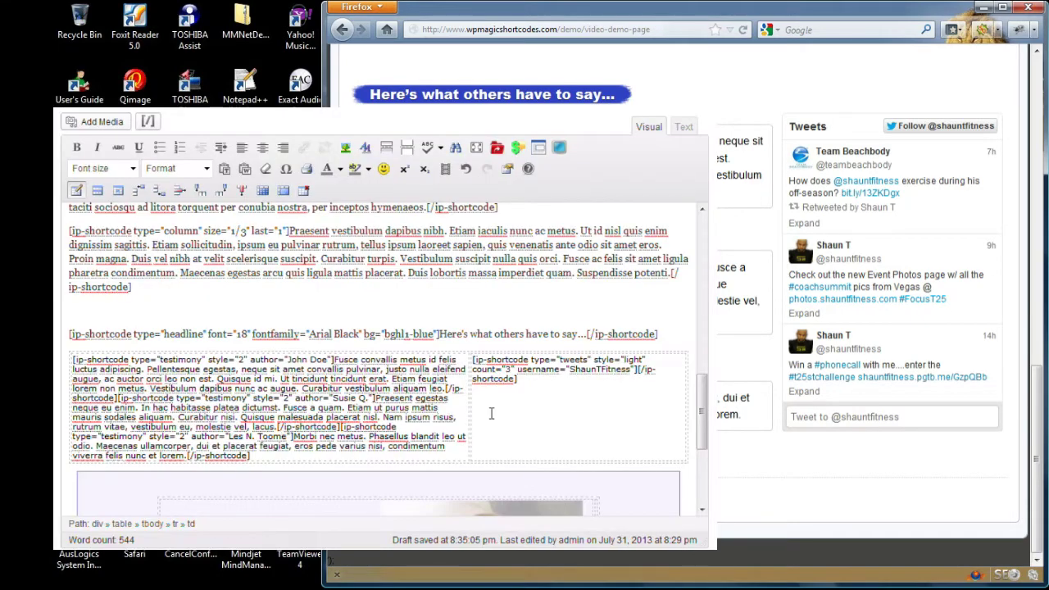
Step: Set the style of the table cell holding the framed image to "width: 50%;"
left_click_drag(702, 414, 702, 486)
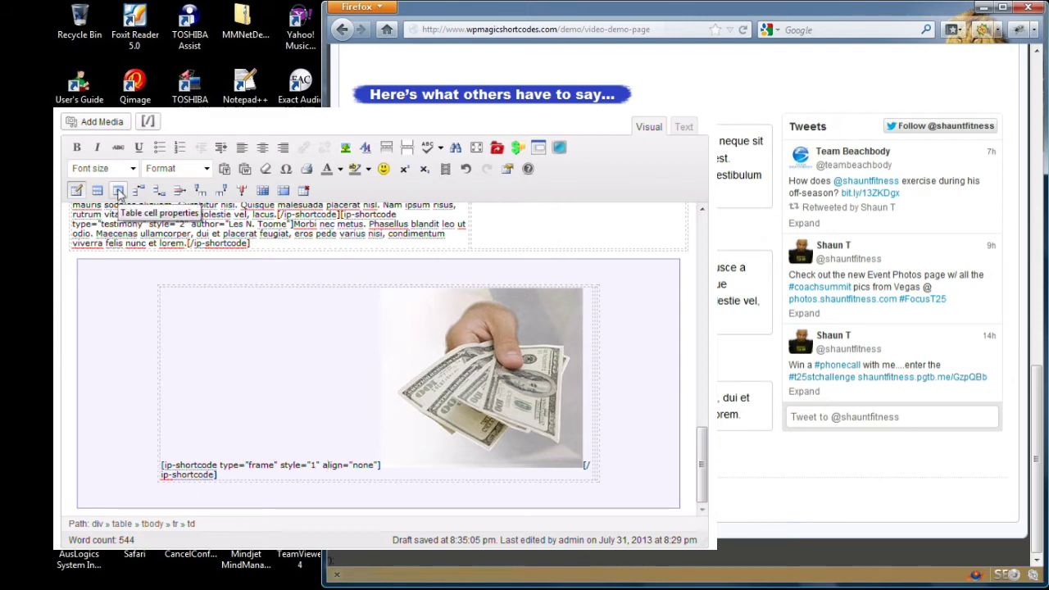
left_click(118, 190)
left_click(431, 243)
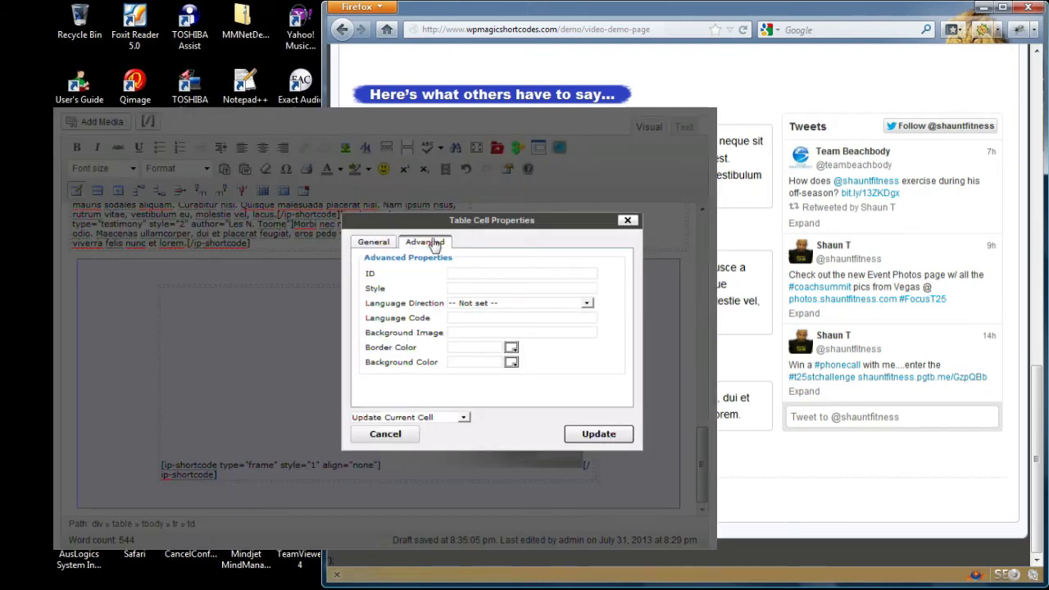
left_click(474, 287)
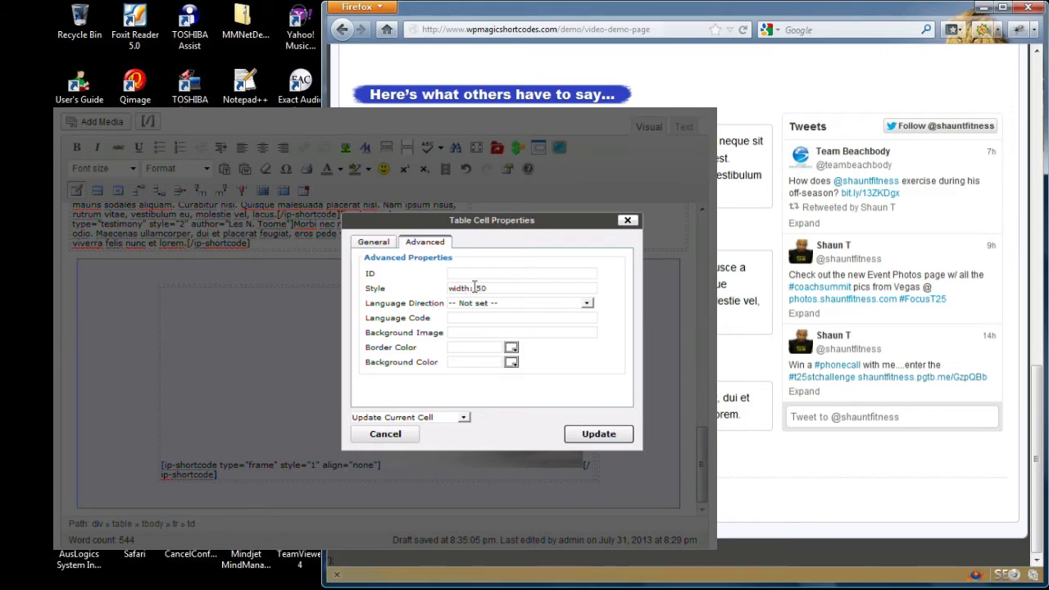
left_click(592, 435)
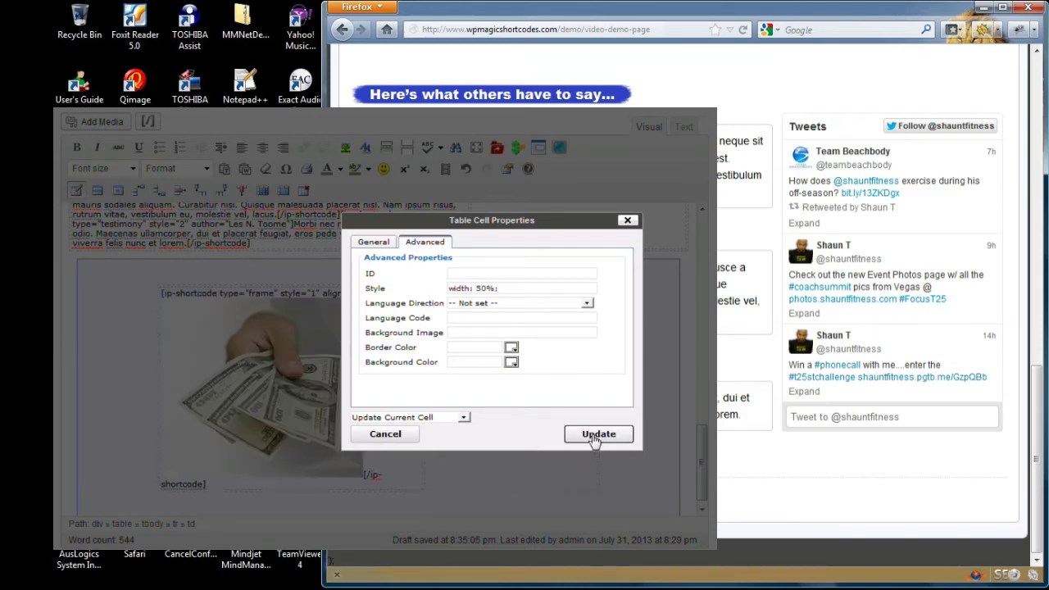
left_click(118, 191)
left_click(385, 434)
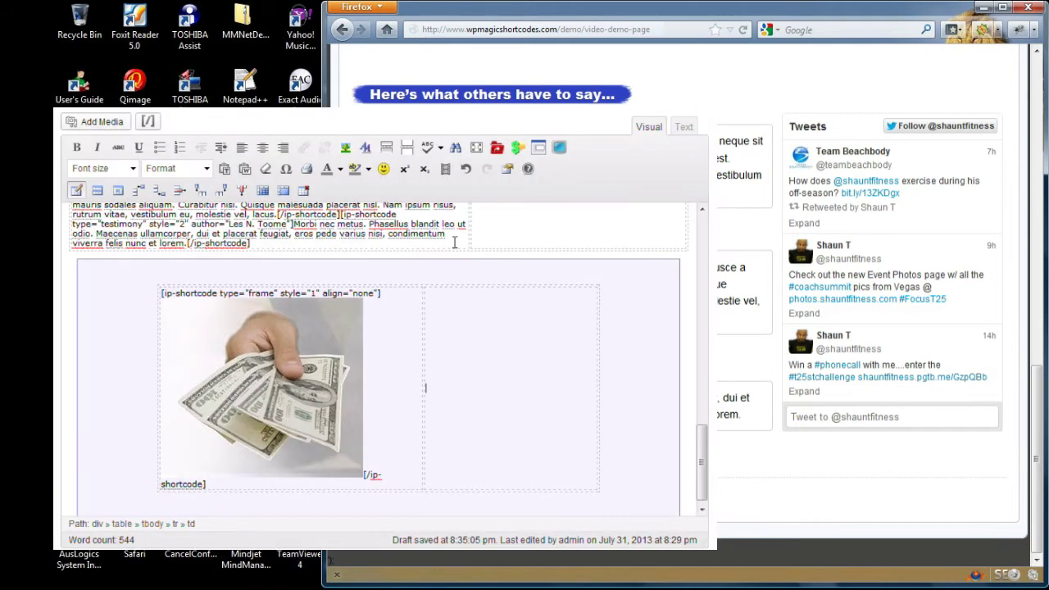
Step: Insert a Headline shortcode reading "Get Yours NOW!!" in the empty table cell beside the framed image, using 14px Arial and the blue brushed background
left_click(147, 121)
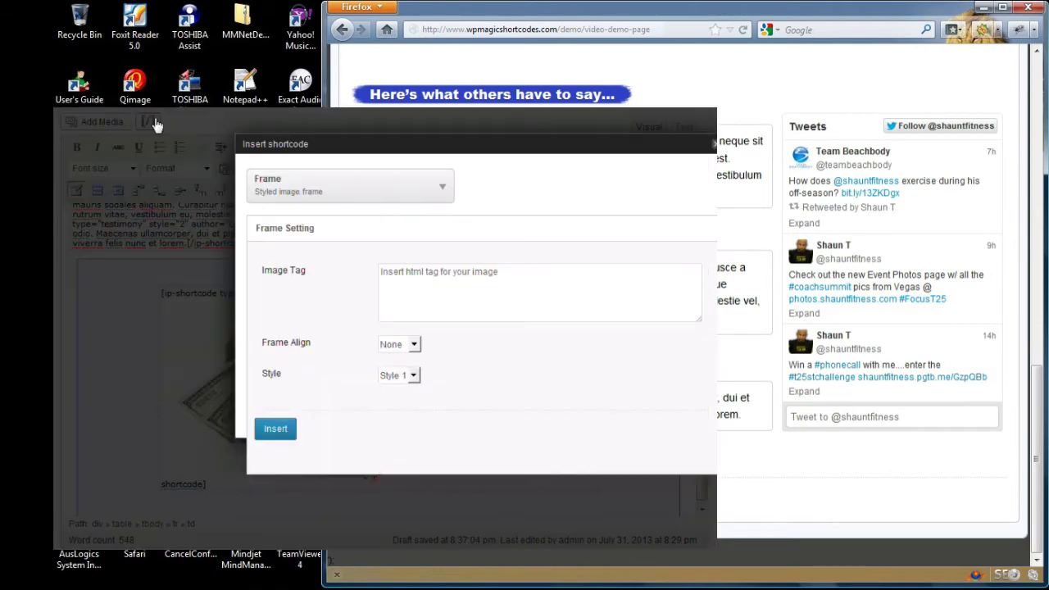
left_click(442, 185)
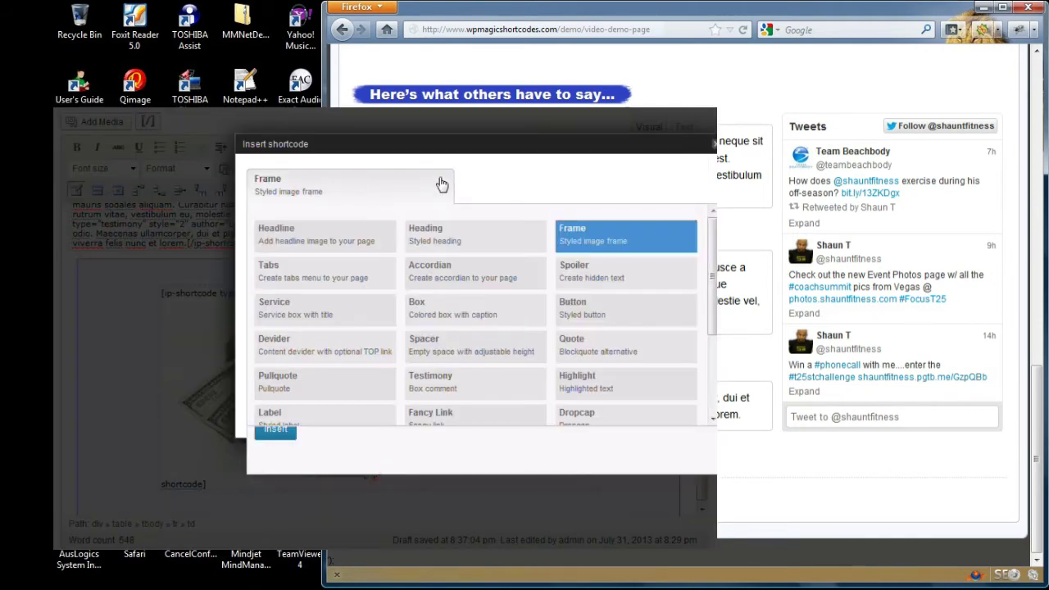
left_click(366, 239)
left_click(393, 277)
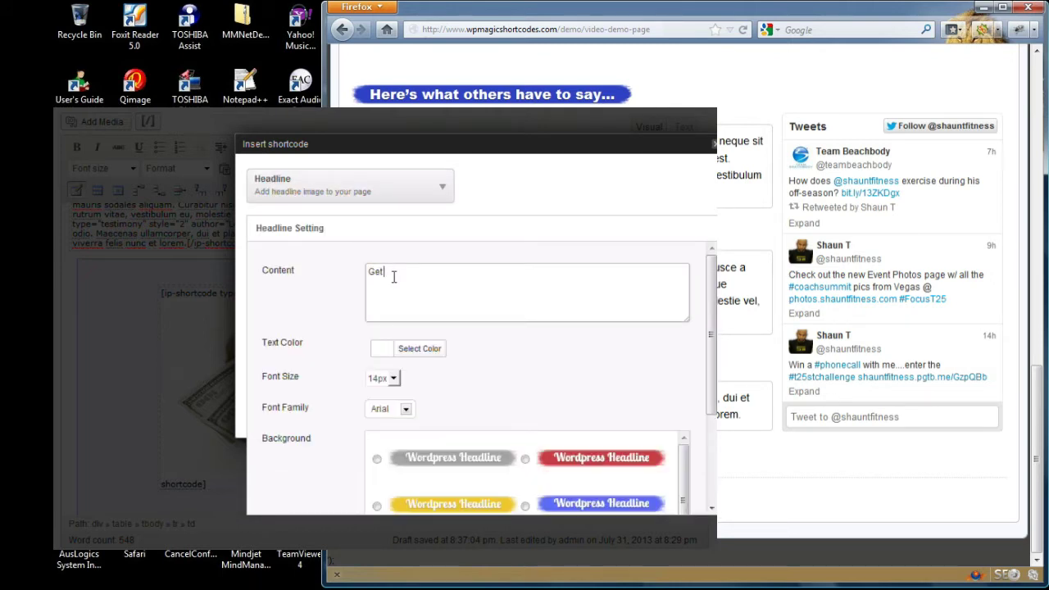
type("Get Yours NOW!!")
left_click(405, 409)
left_click(525, 506)
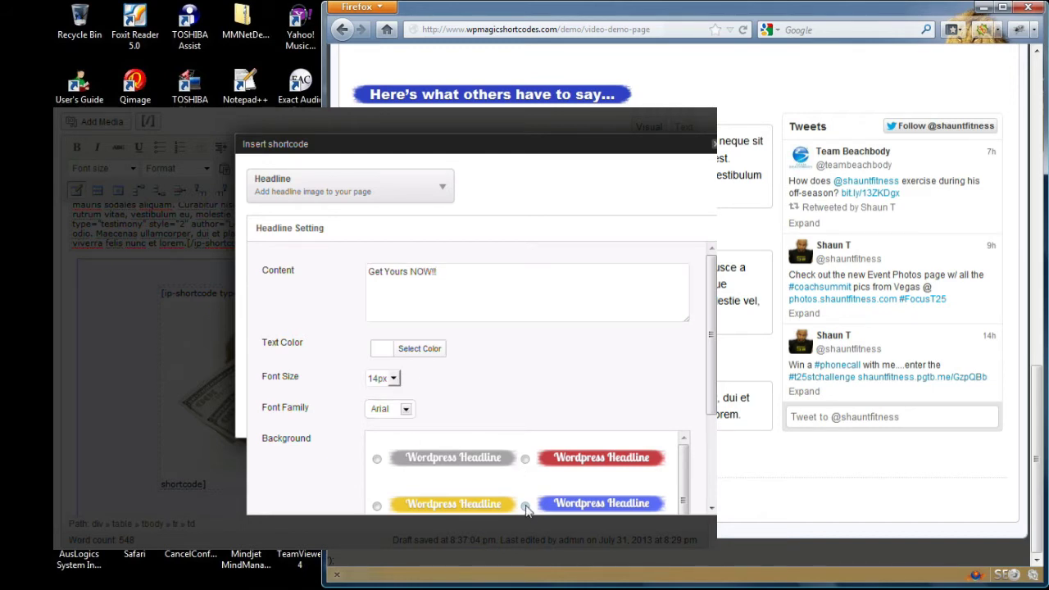
left_click_drag(712, 395, 711, 474)
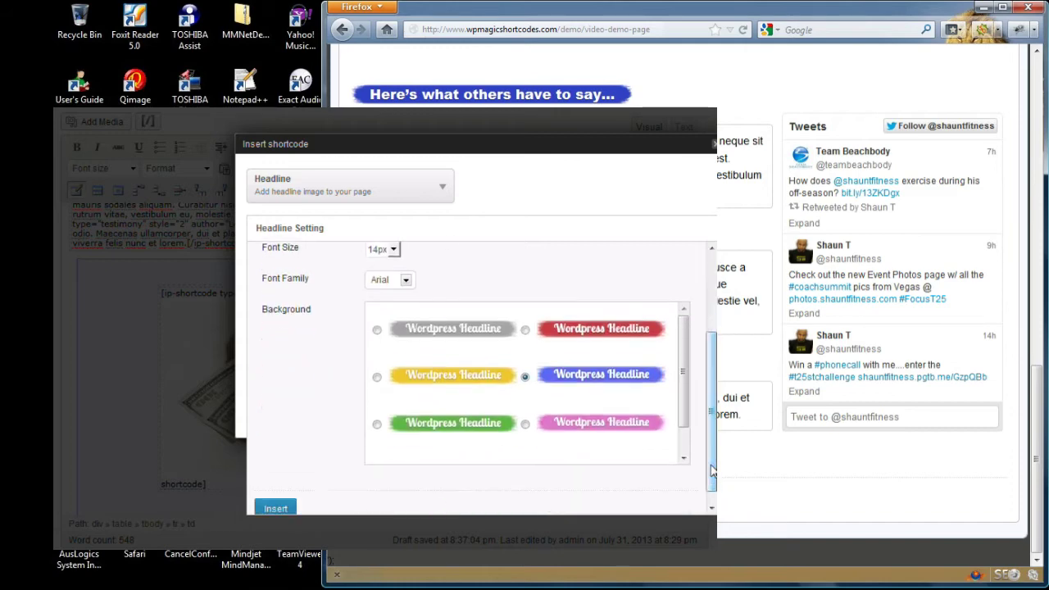
left_click(275, 509)
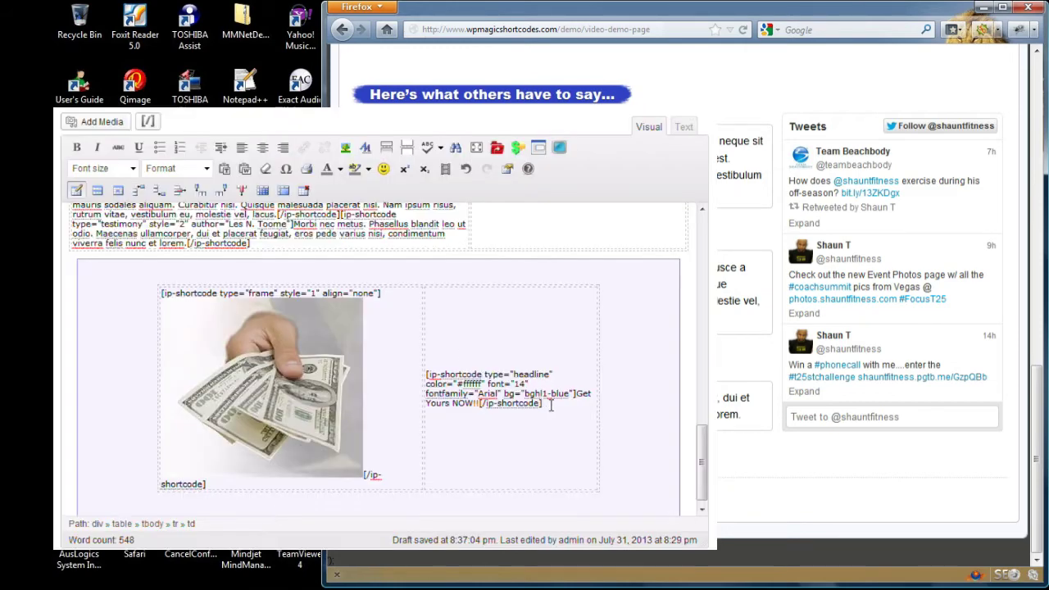
Step: Add a paragraph below the headline shortcode: "Praesent egestas tristique nibh. Sed a libero. Cras varius. Donec vitae orci sed dolor rutrum auctor."
key("Return")
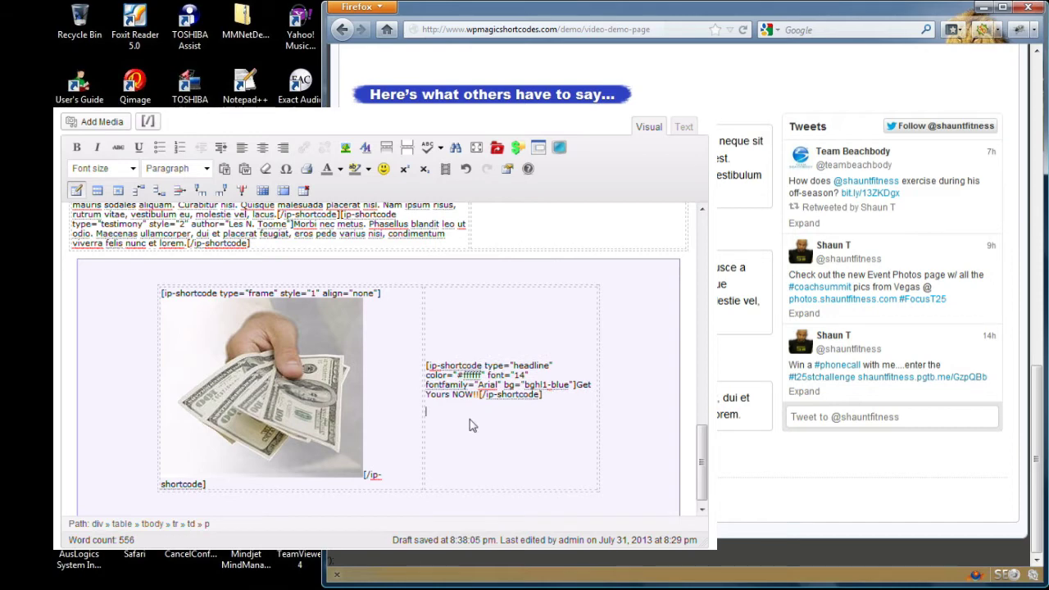
type("Praesent egestas tristique nibh. Sed a libero. Cras varius. Donec vitae orci sed dolor rutrum auctor.")
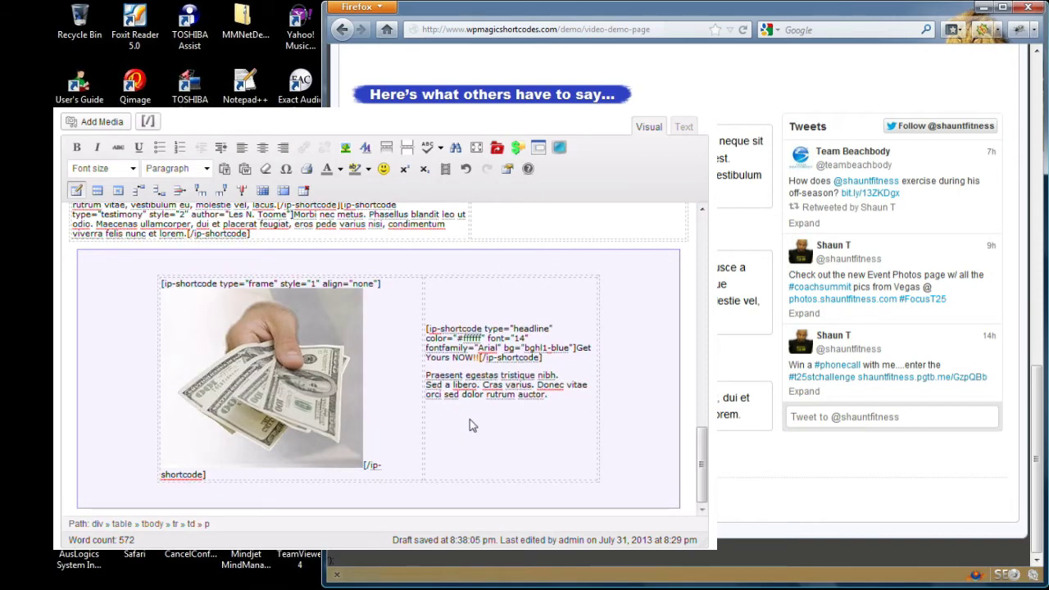
left_click(148, 121)
left_click(440, 192)
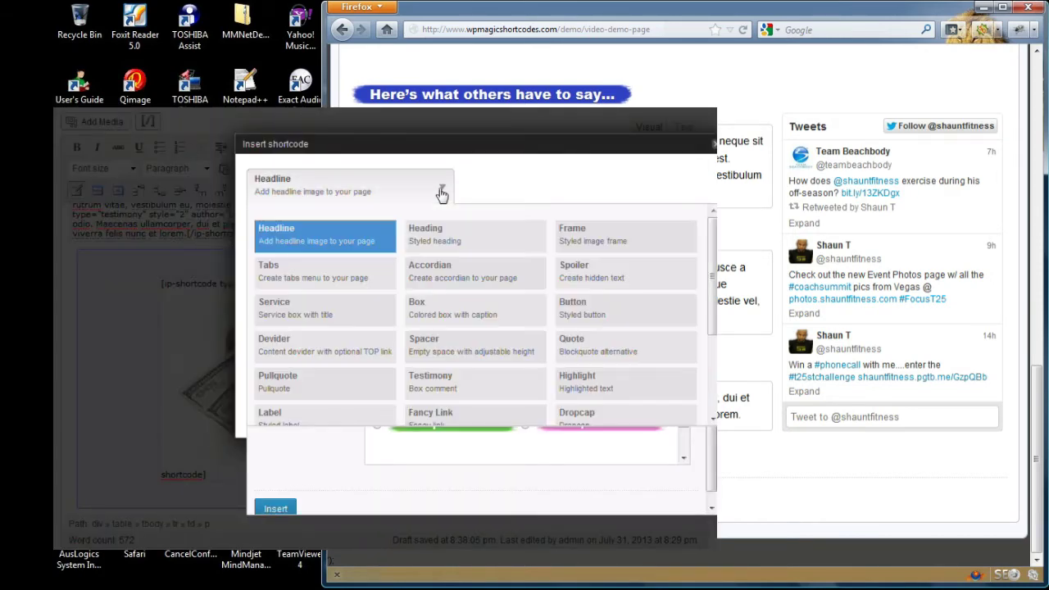
scroll(711, 387, "down", 5)
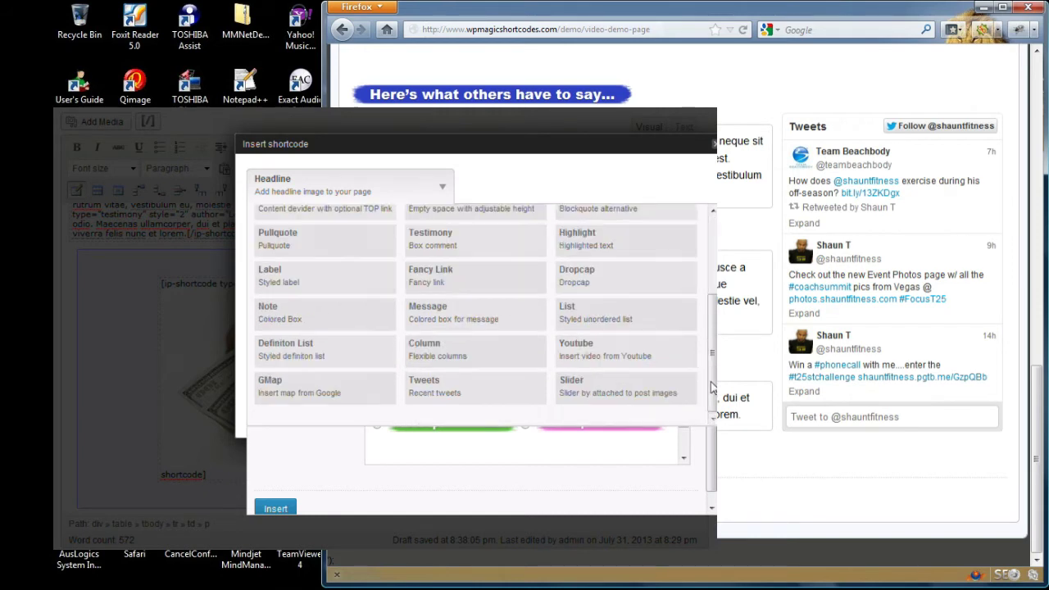
left_click_drag(713, 353, 714, 277)
left_click(607, 310)
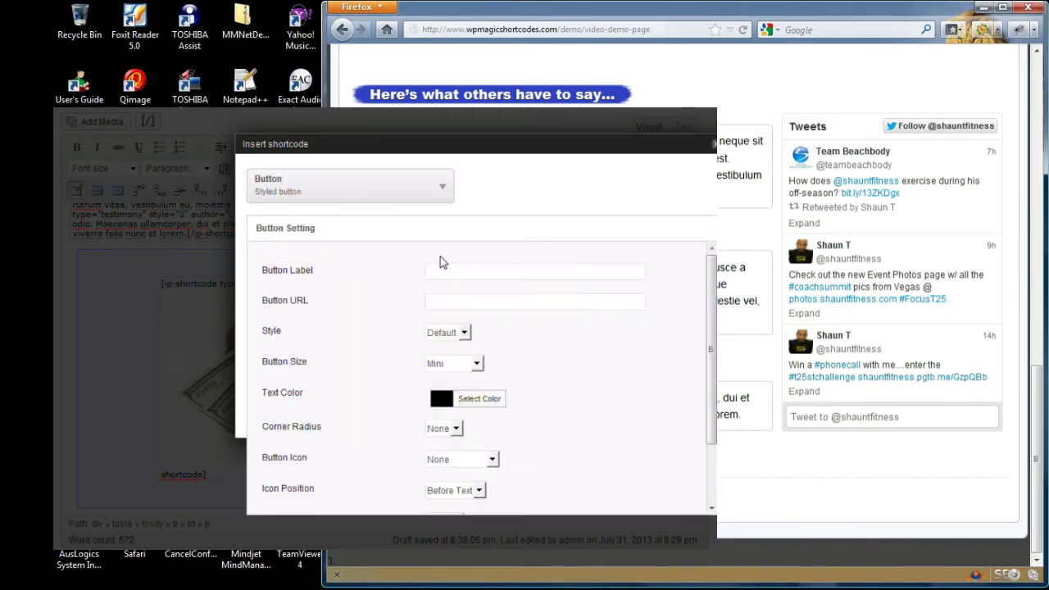
left_click(446, 268)
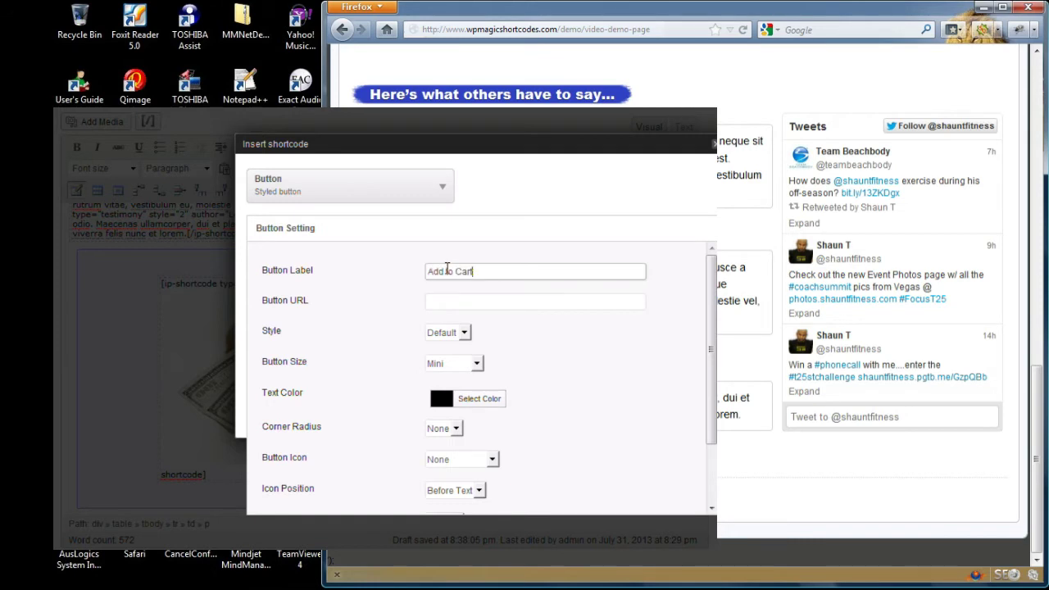
key("Tab")
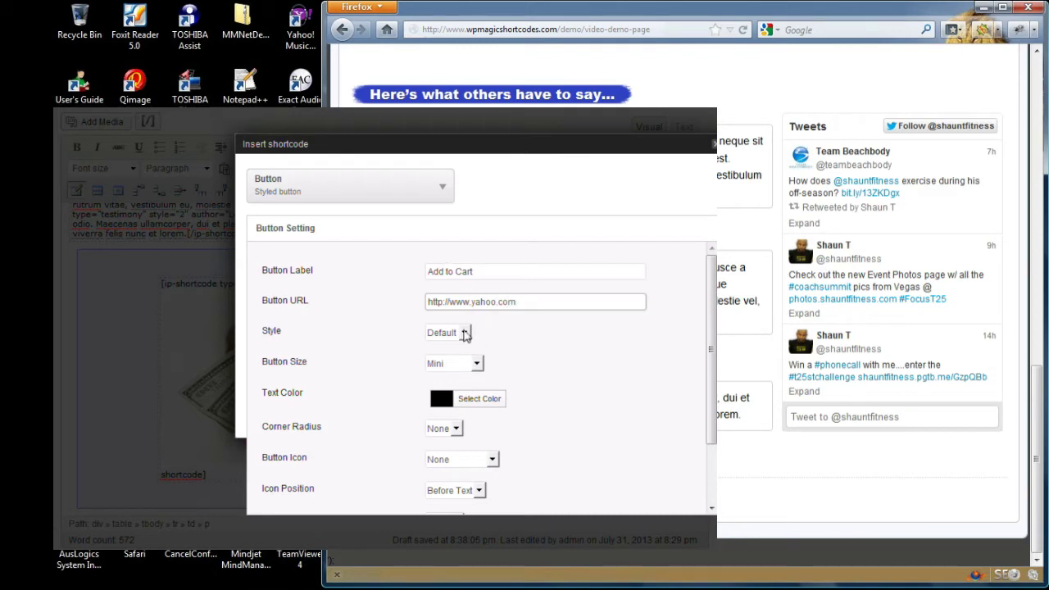
left_click(465, 333)
left_click(442, 399)
left_click(477, 364)
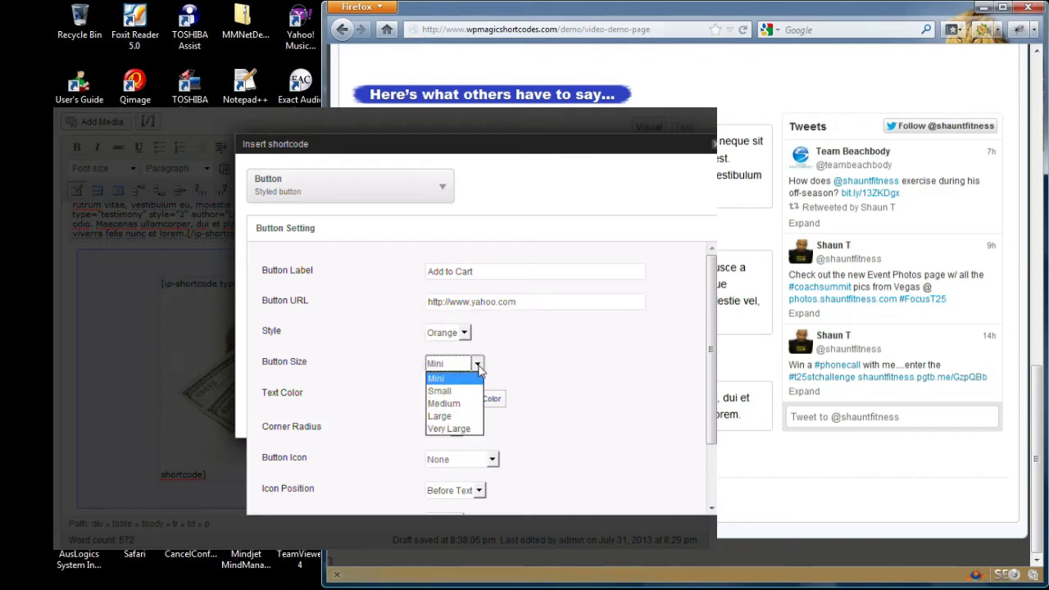
left_click(449, 428)
Step: Try yellow and then red #dd3333 as the button's text color
left_click(475, 402)
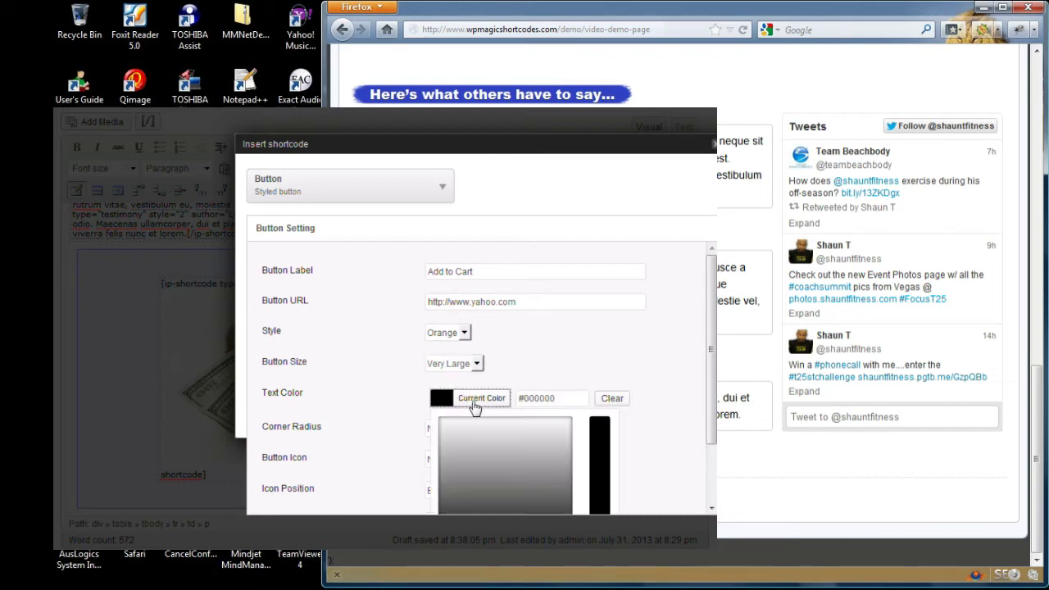
scroll(511, 459, "down", 2)
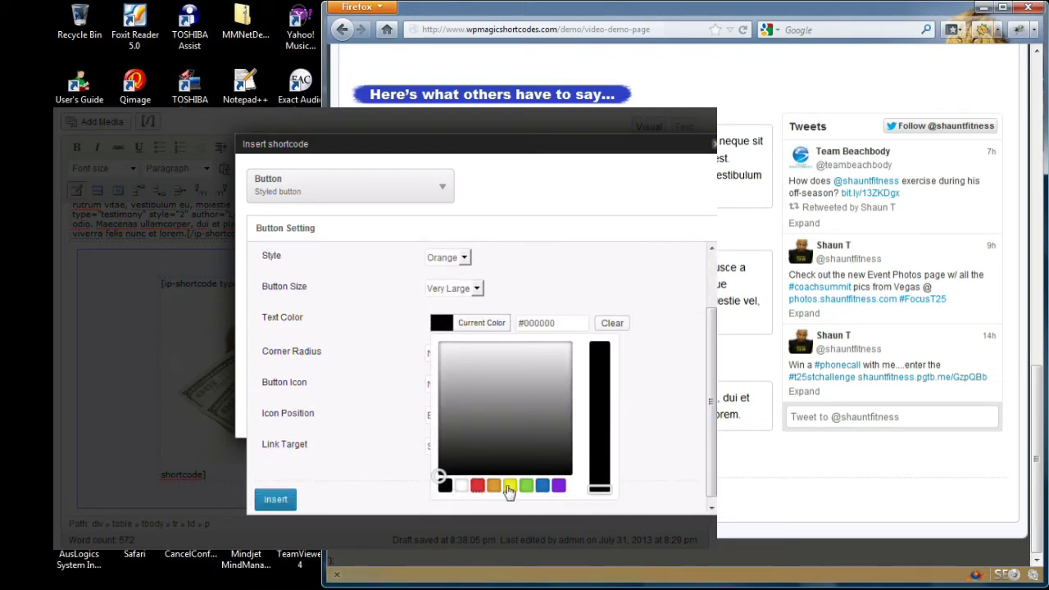
left_click(509, 487)
left_click(476, 487)
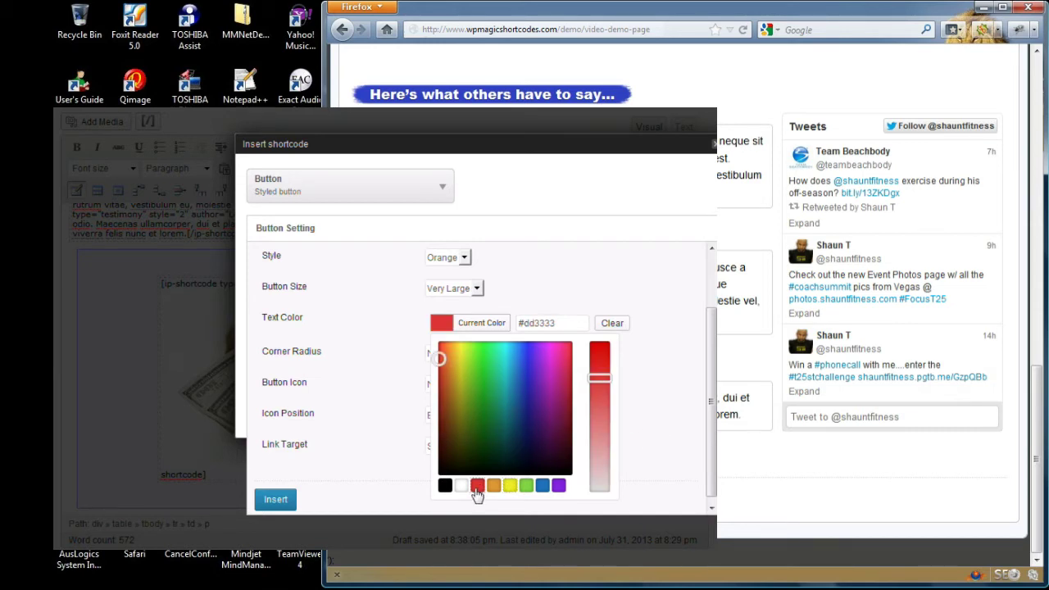
left_click(668, 420)
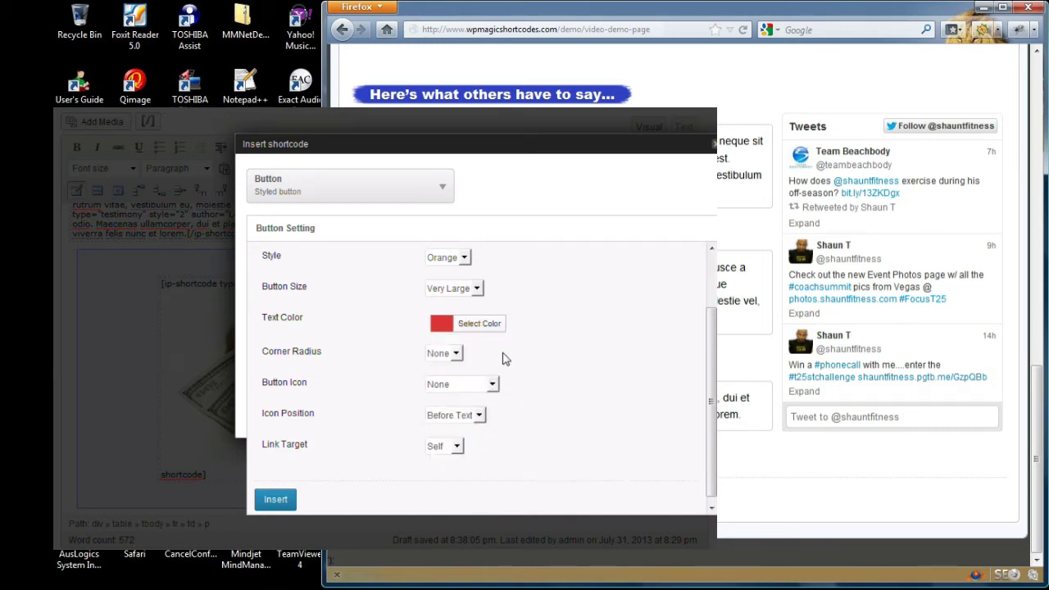
Step: Set the button's text color to #ffffff
left_click(490, 323)
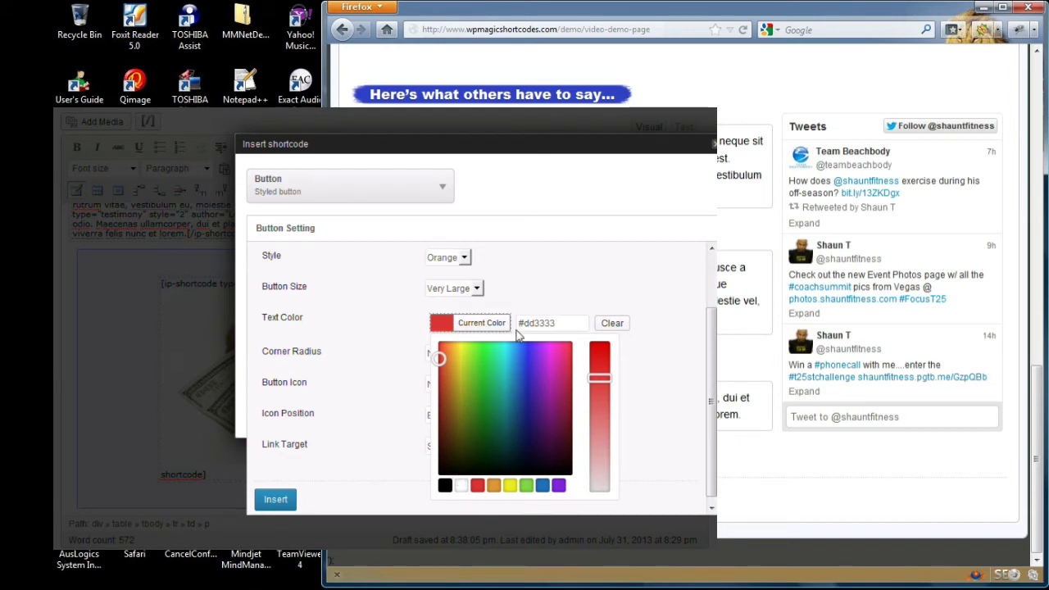
left_click_drag(563, 325, 530, 324)
type("ffffff")
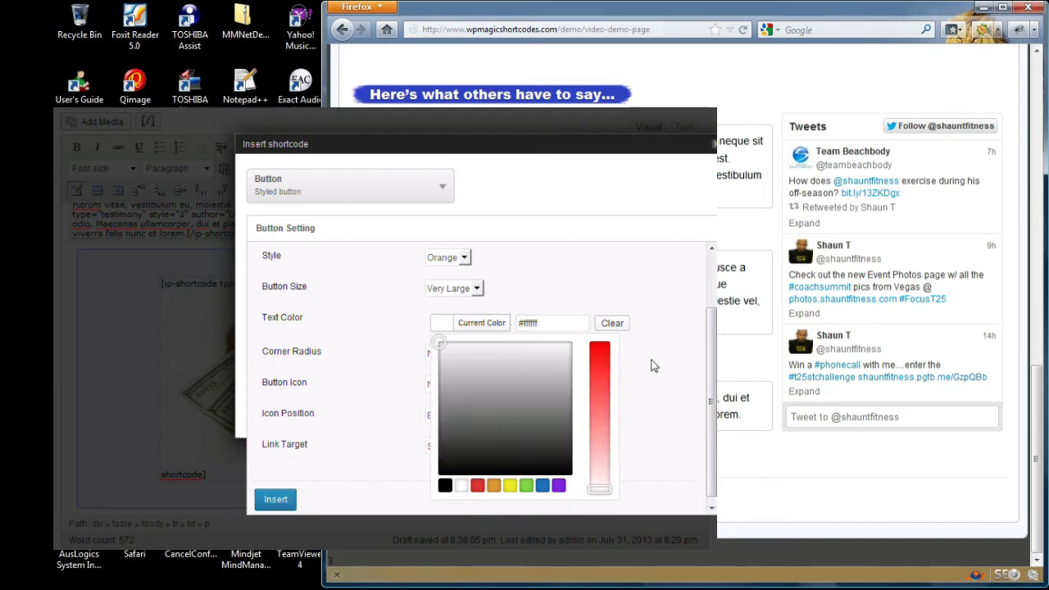
left_click(651, 365)
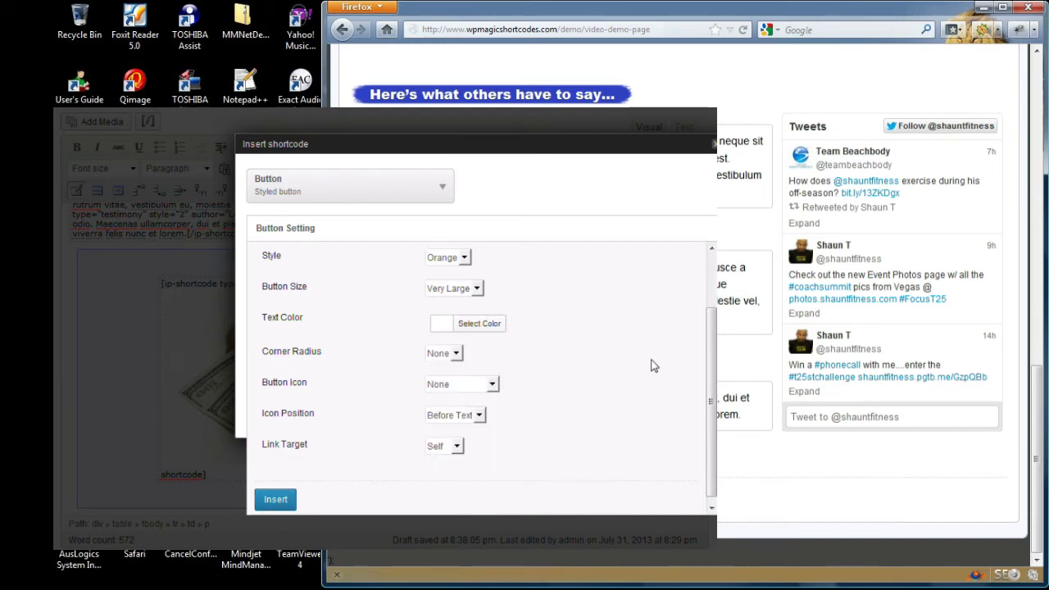
Step: Give the button a Shopping Cart icon and a Blank link target, and insert its shortcode
left_click(468, 385)
scroll(490, 443, "down", 5)
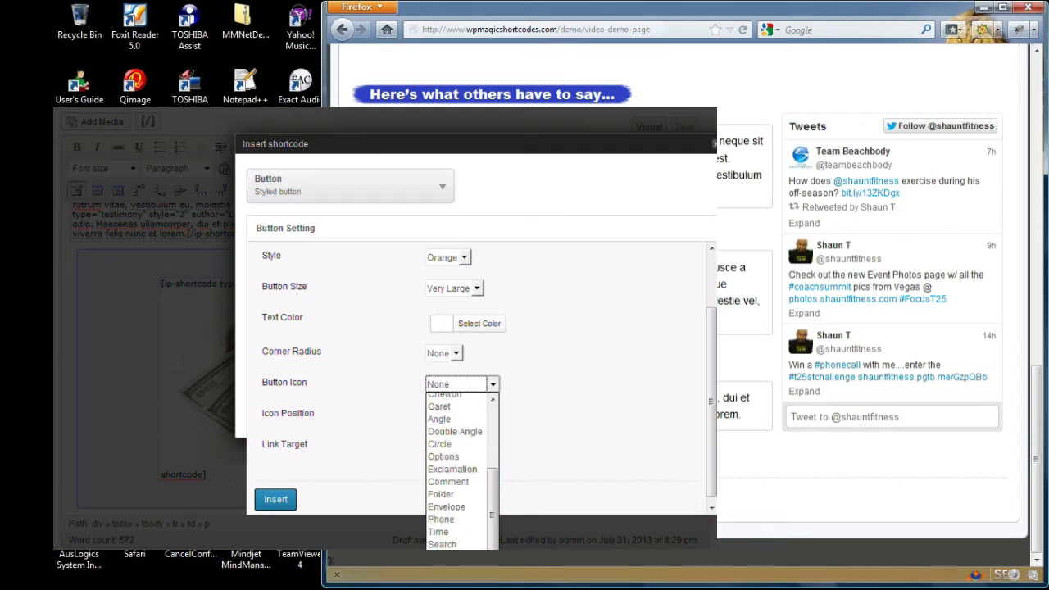
left_click(459, 451)
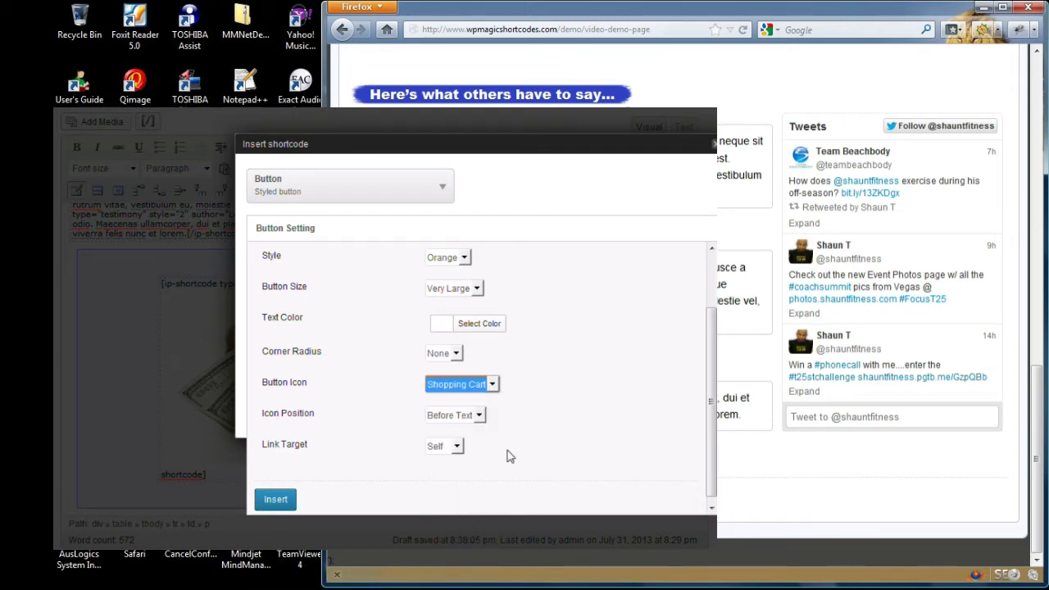
left_click(455, 446)
left_click(440, 472)
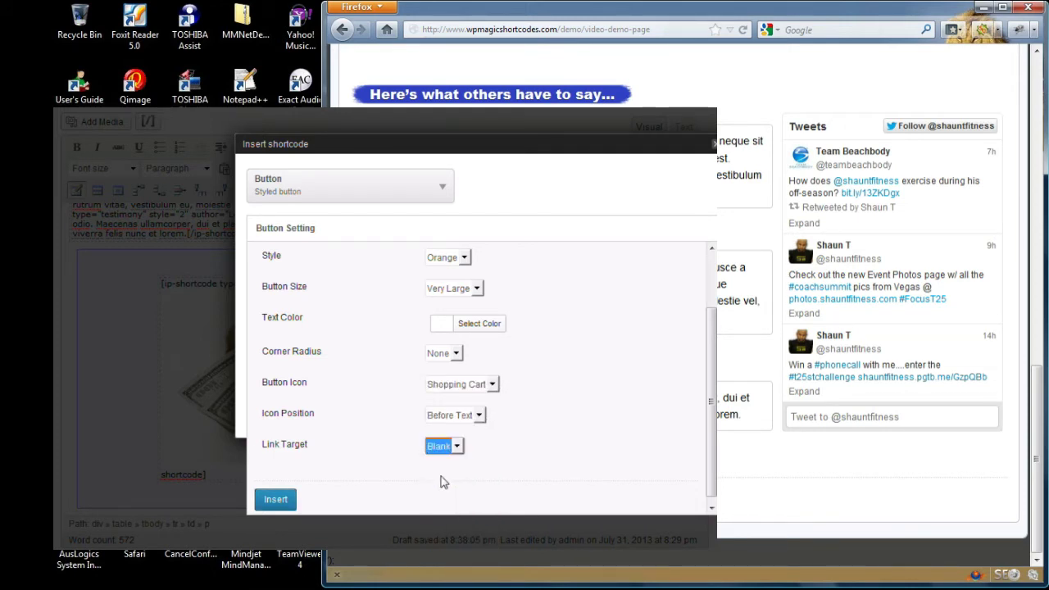
left_click(275, 499)
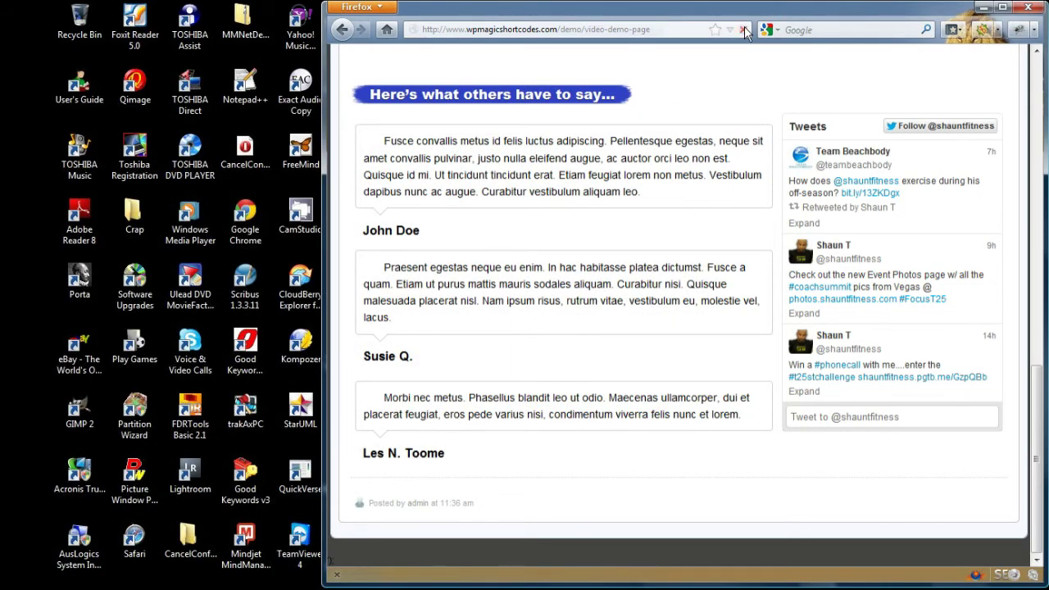
Step: Reload the published demo page in Firefox and inspect the new call-to-action box
left_click(742, 30)
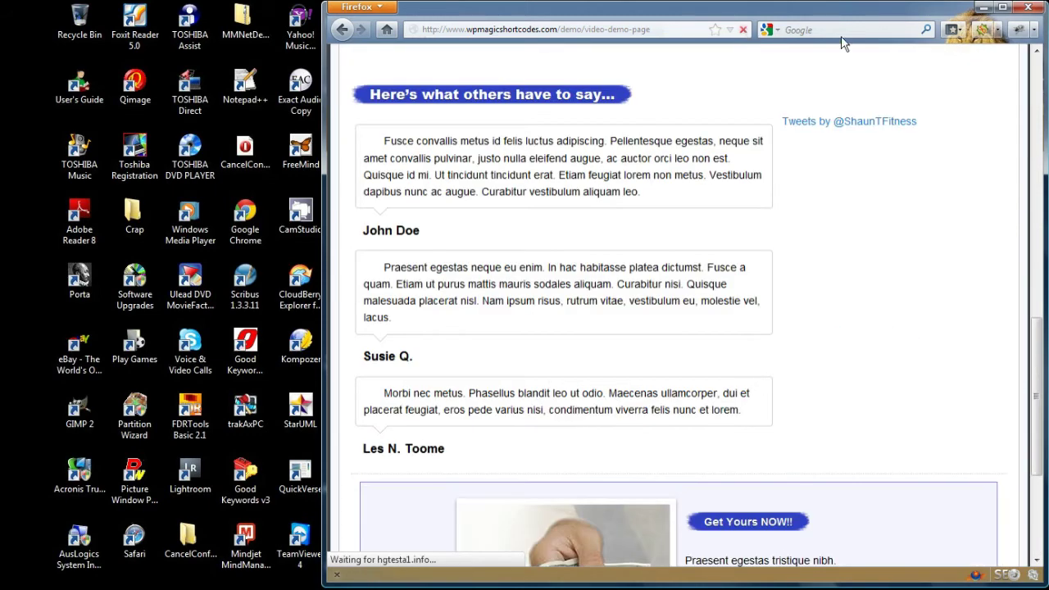
left_click_drag(1037, 354, 1035, 429)
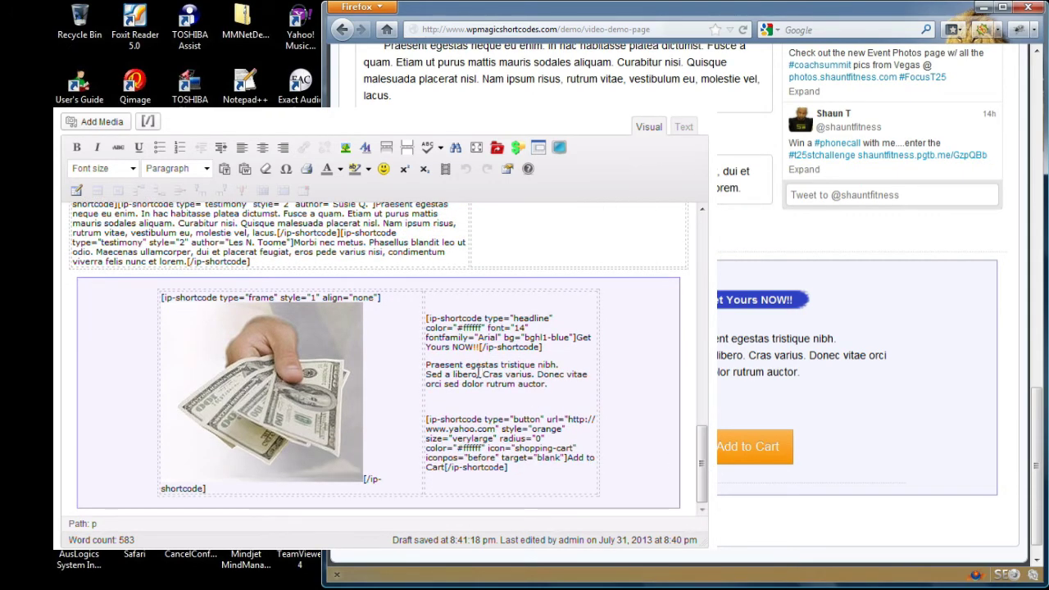
Step: Start a Highlight shortcode for "Cras varius." in the call-to-action paragraph, with a green background and yellow #eeee22 text
left_click_drag(479, 374, 536, 375)
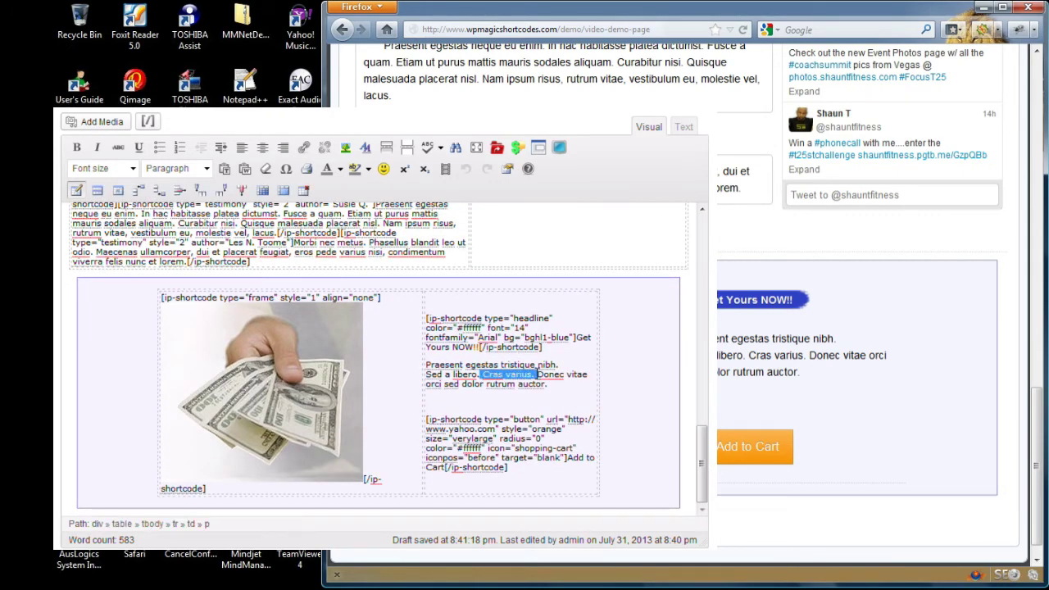
left_click(148, 123)
left_click(436, 200)
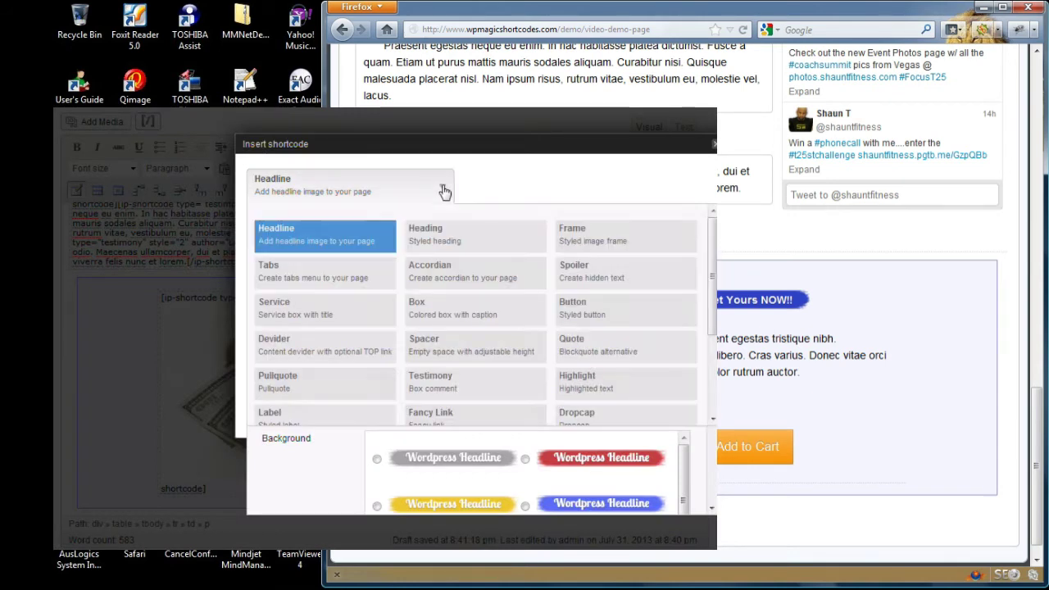
left_click(578, 383)
left_click(394, 279)
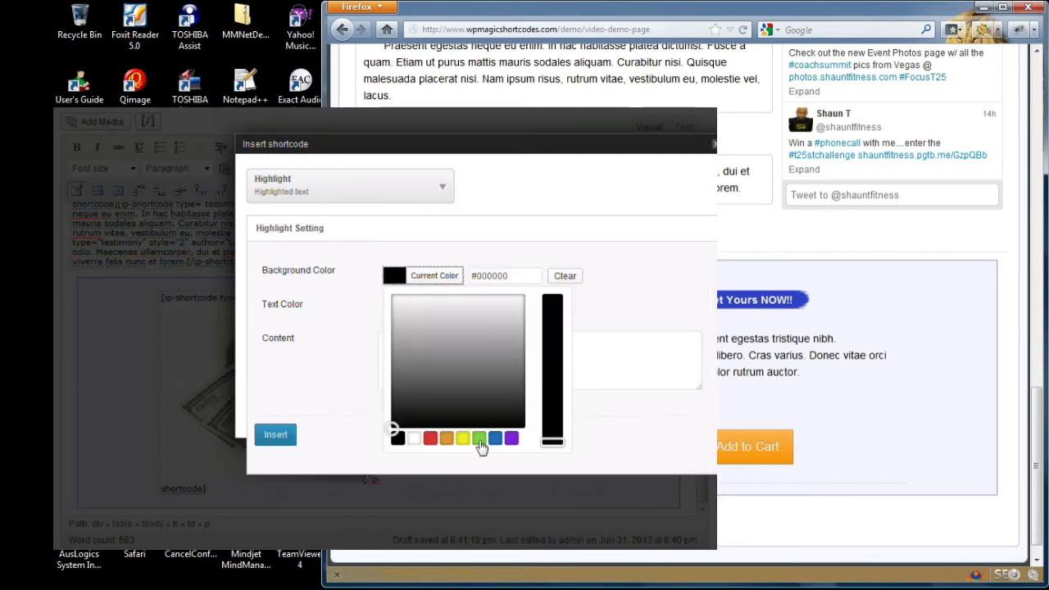
left_click(479, 442)
left_click(361, 318)
left_click(393, 318)
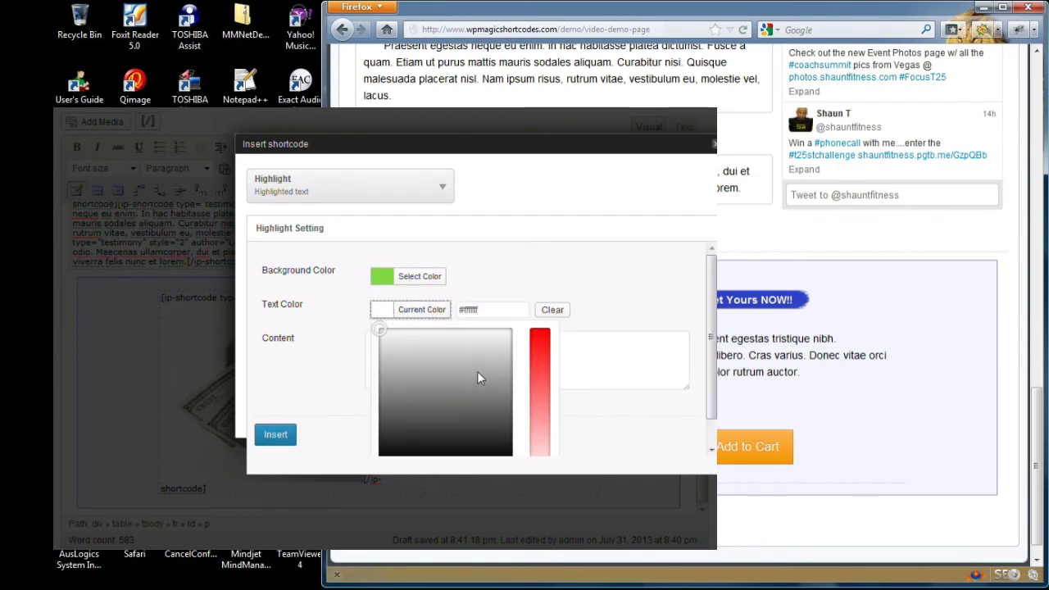
scroll(459, 394, "down", 1)
left_click(449, 443)
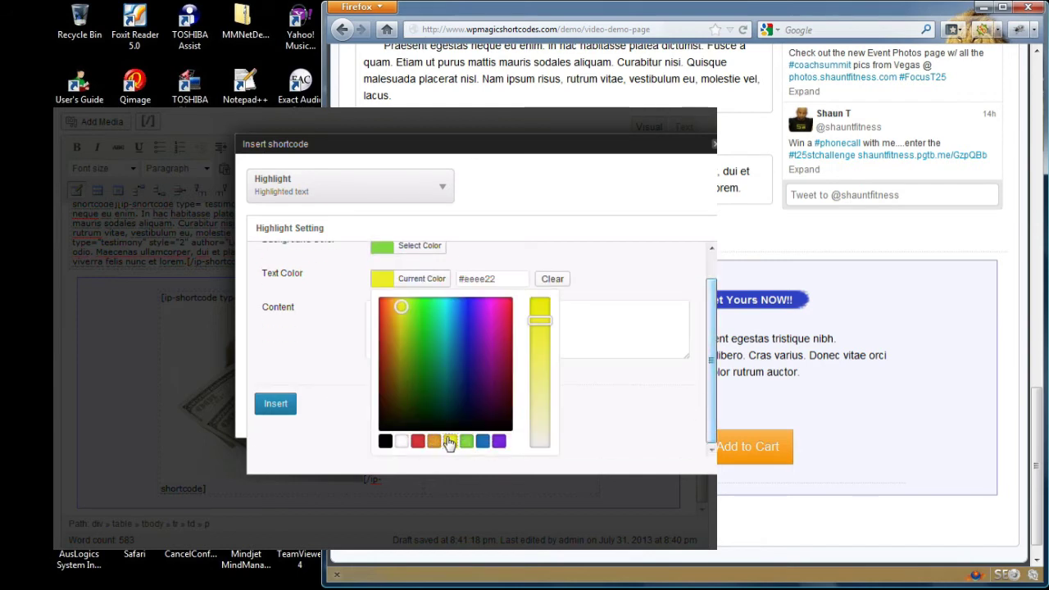
left_click(330, 331)
Step: Trim the Highlight shortcode's content to "Cras varius." and insert the shortcode into the call-to-action paragraph
left_click(404, 349)
type("Praesent egestas tristique nibh. Sed a libero. Cras varius. Donec vitae orci sed dolor rutrum auctor.")
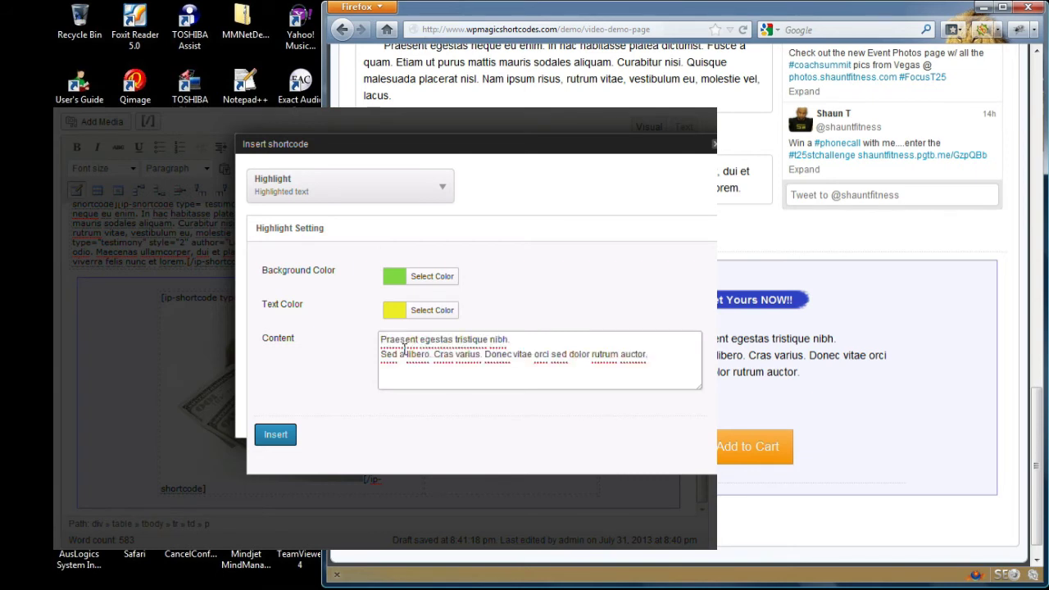
left_click_drag(431, 354, 347, 311)
key("BackSpace")
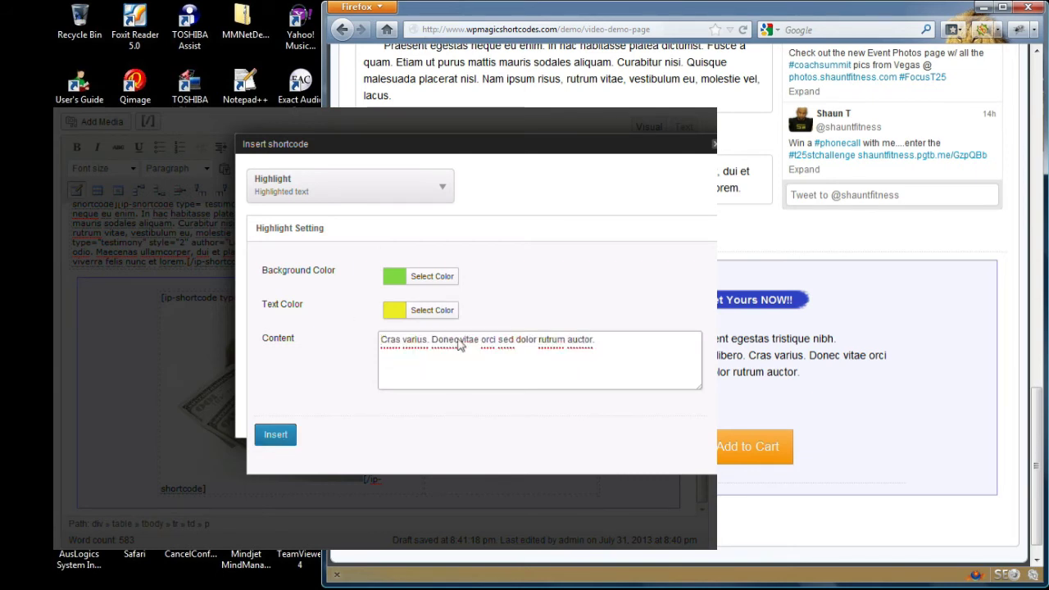
left_click_drag(428, 341, 604, 347)
key("BackSpace")
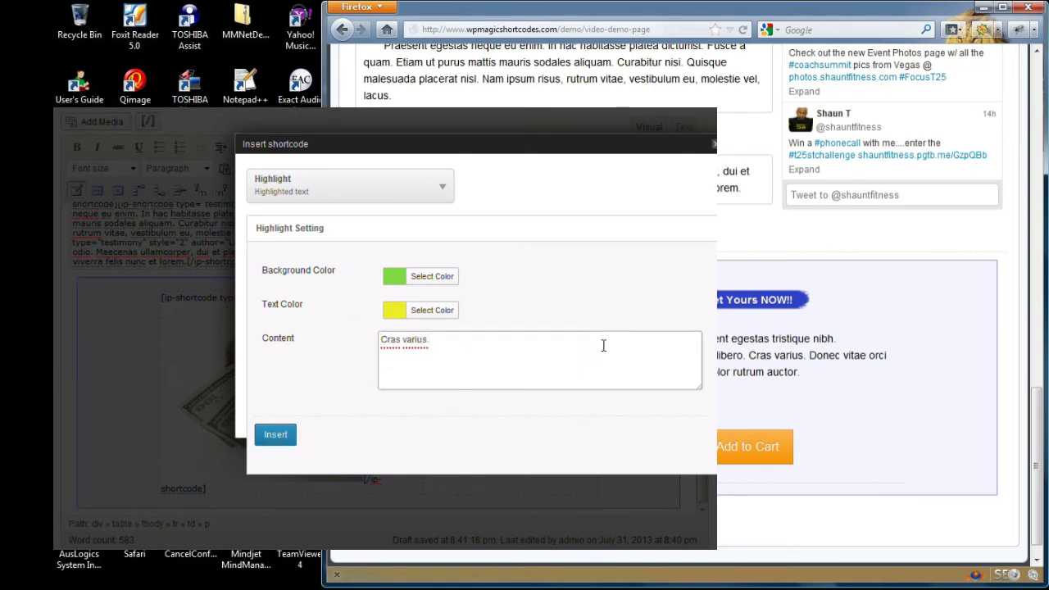
left_click(286, 435)
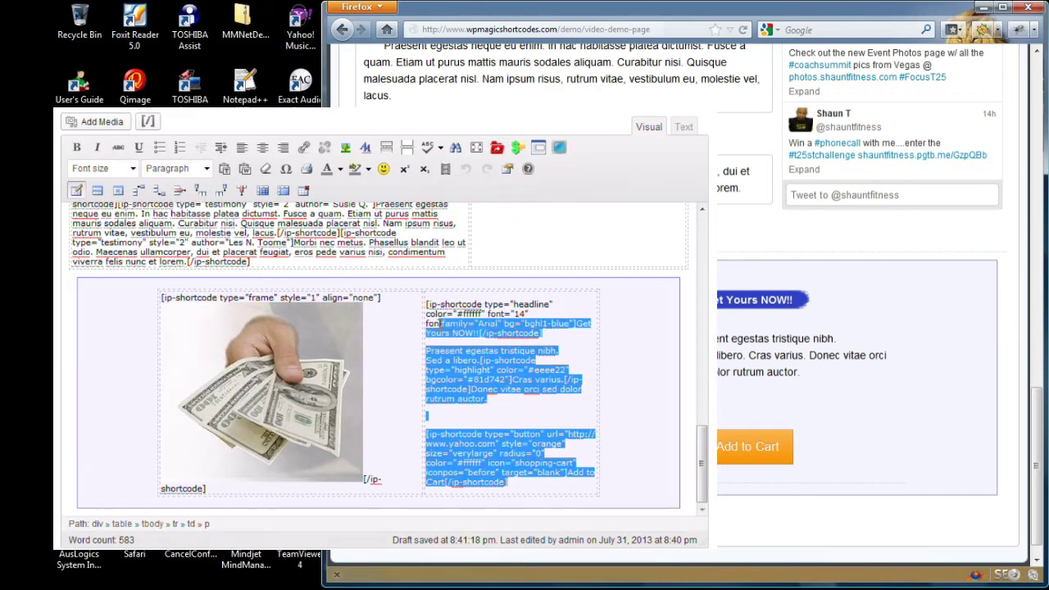
Step: Center the headline, paragraph and button beside the money image in the call-to-action box, and reload the published demo page
left_click_drag(441, 323, 426, 303)
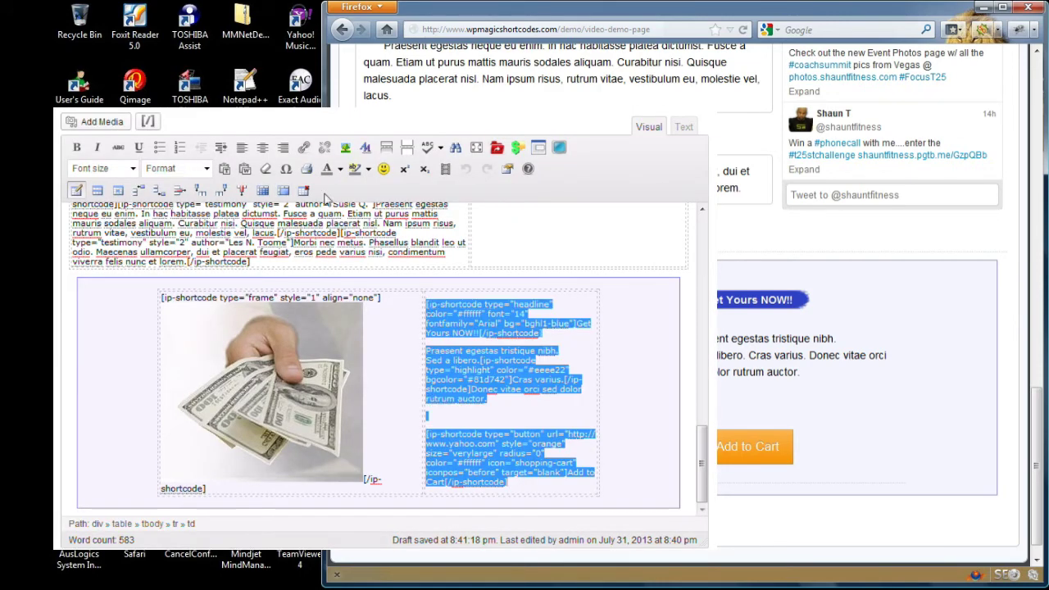
left_click(262, 147)
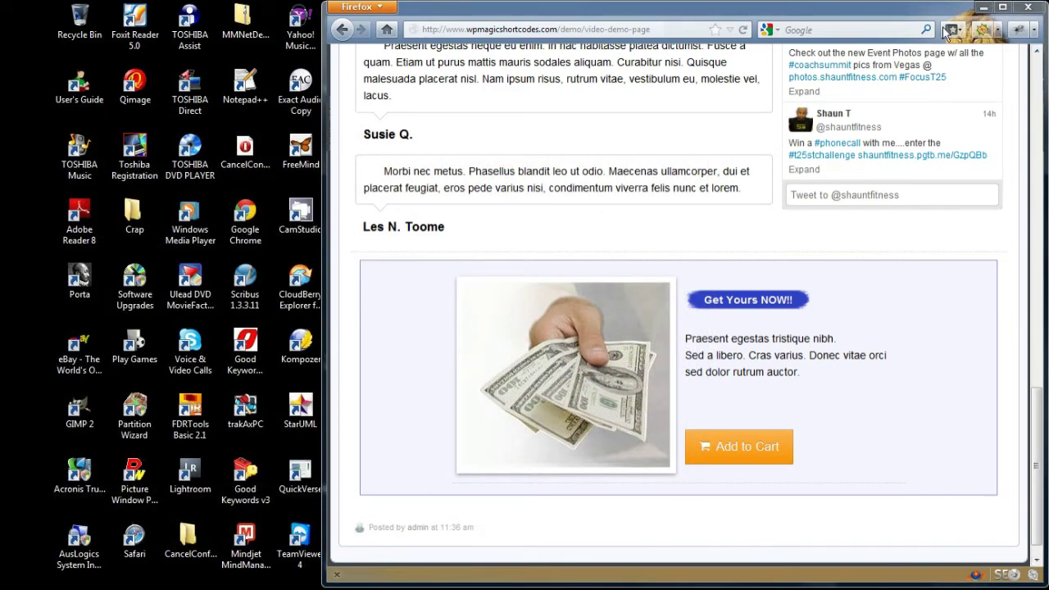
left_click(747, 29)
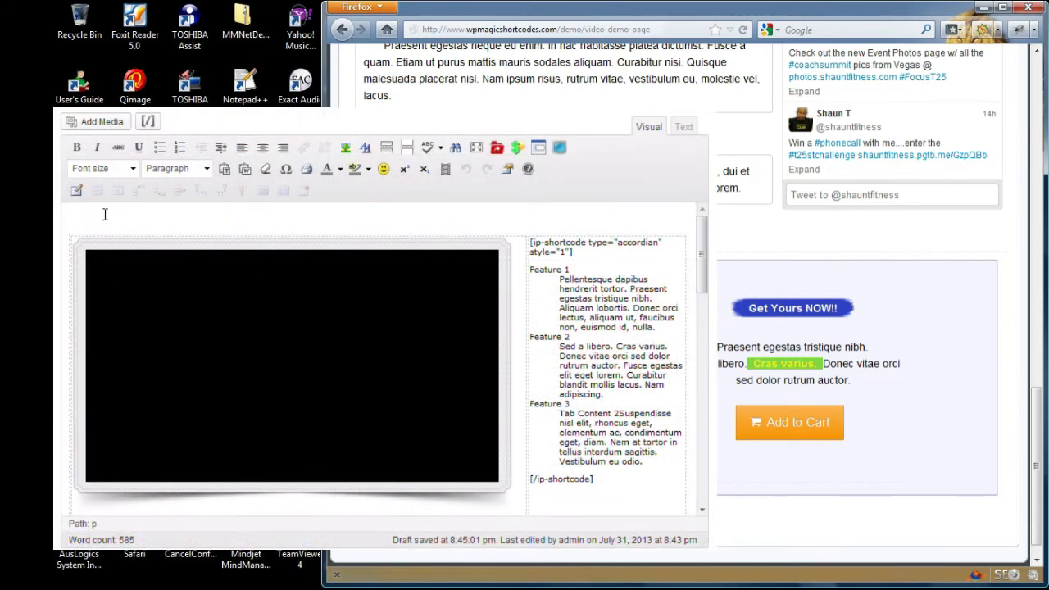
Step: Start a Heading shortcode above the framed video with the pasted title "Create Eye-Popping Content by Just Filling in a Form!!" colored #0000ff
left_click(82, 219)
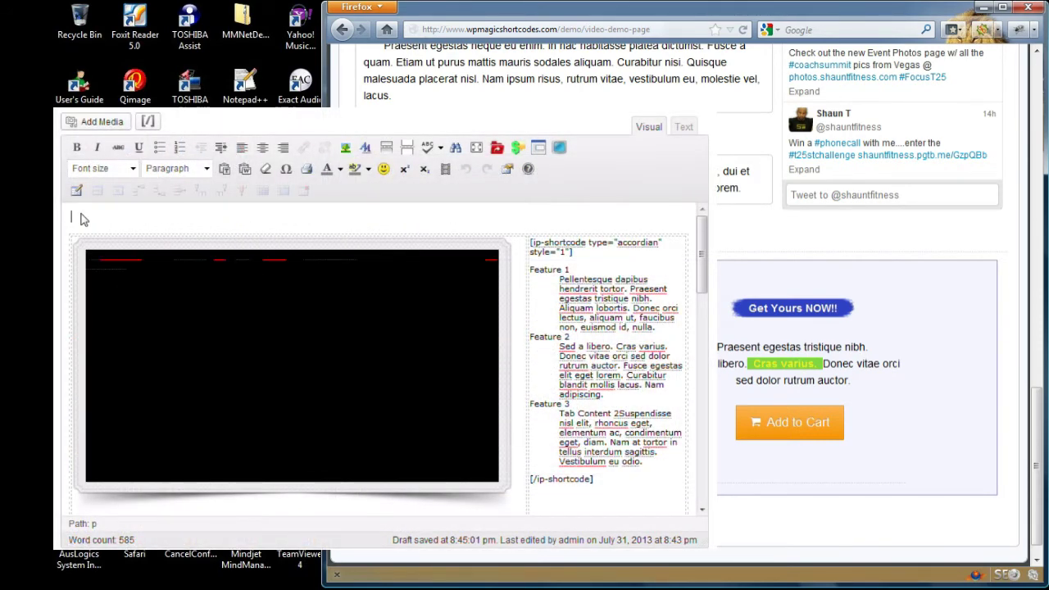
left_click(148, 121)
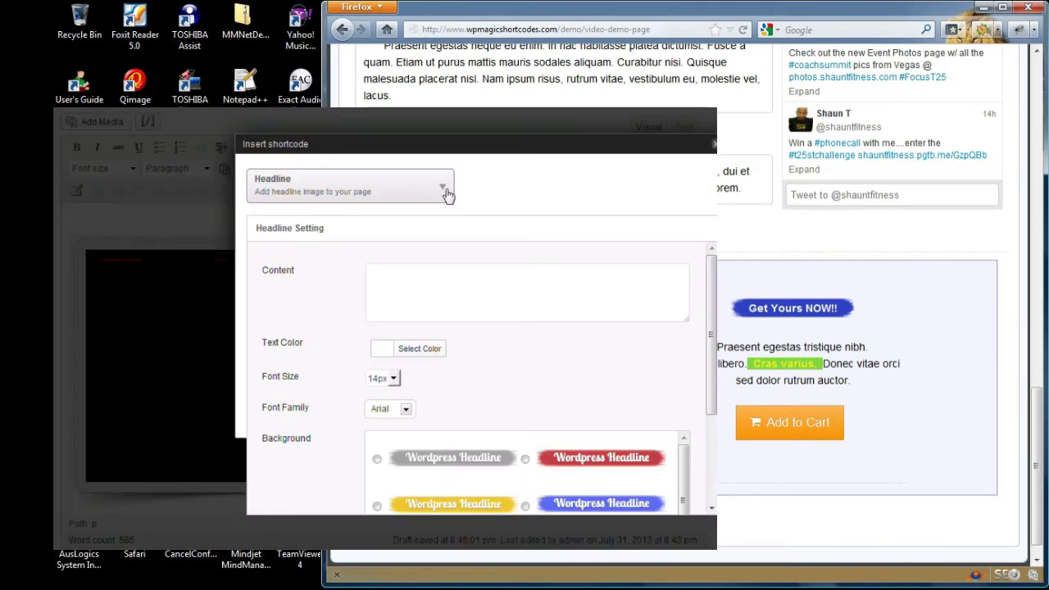
left_click(444, 192)
left_click(455, 236)
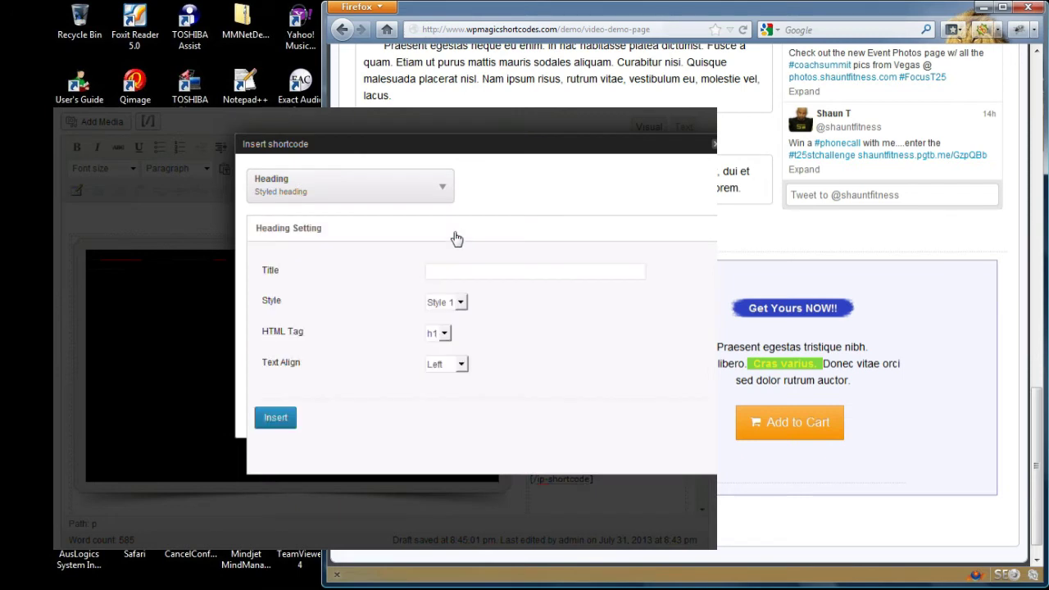
left_click(459, 271)
key("ctrl+v")
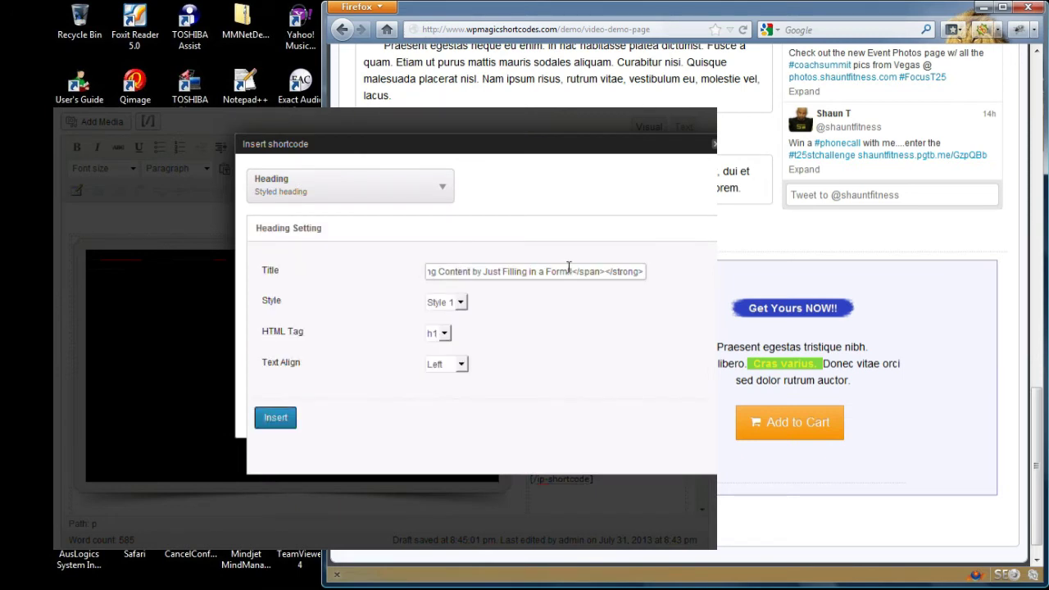
left_click_drag(438, 273, 369, 285)
left_click(477, 271)
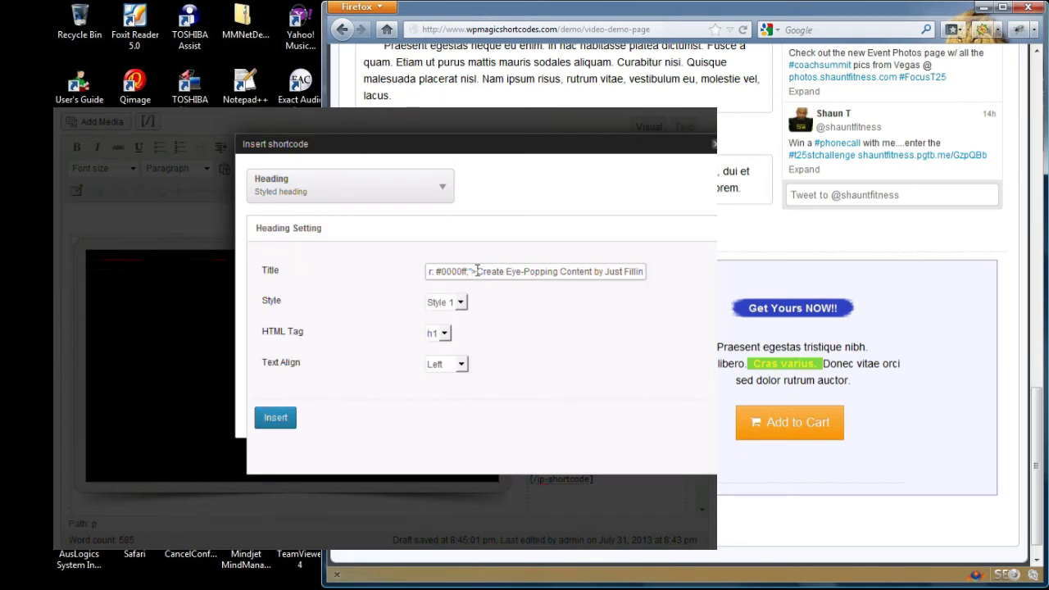
left_click_drag(479, 271, 361, 296)
left_click(497, 273)
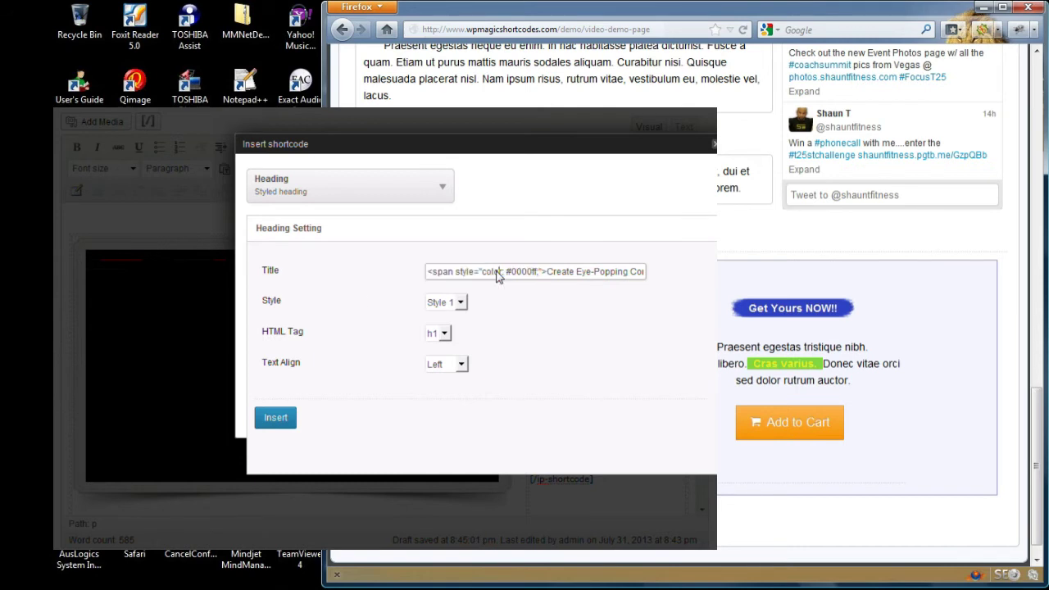
Step: Set the heading to Style 2 with Center text alignment and insert its shortcode
left_click(461, 303)
left_click(442, 326)
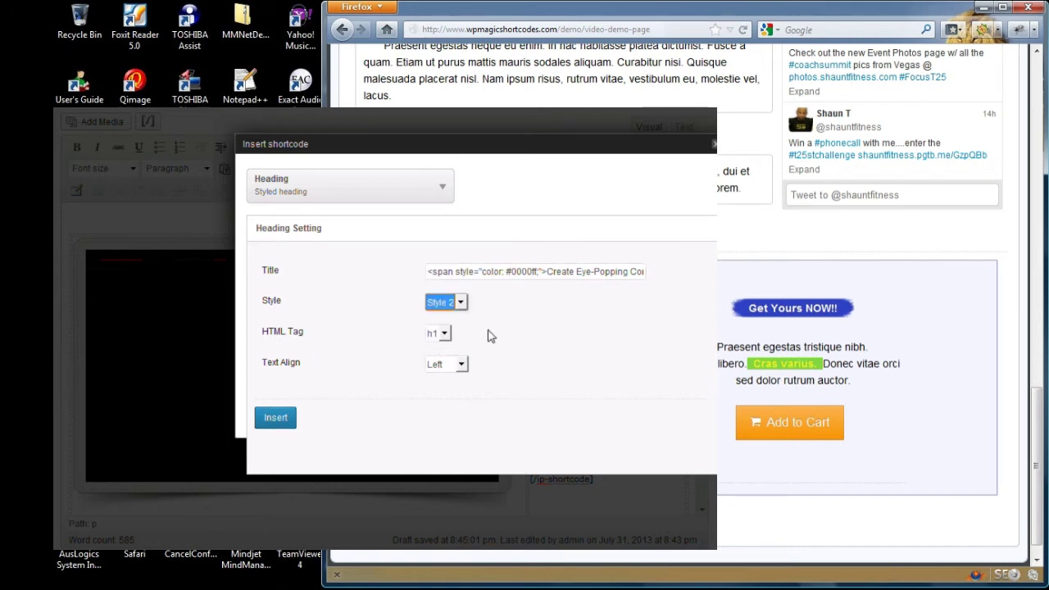
left_click(462, 366)
left_click(436, 390)
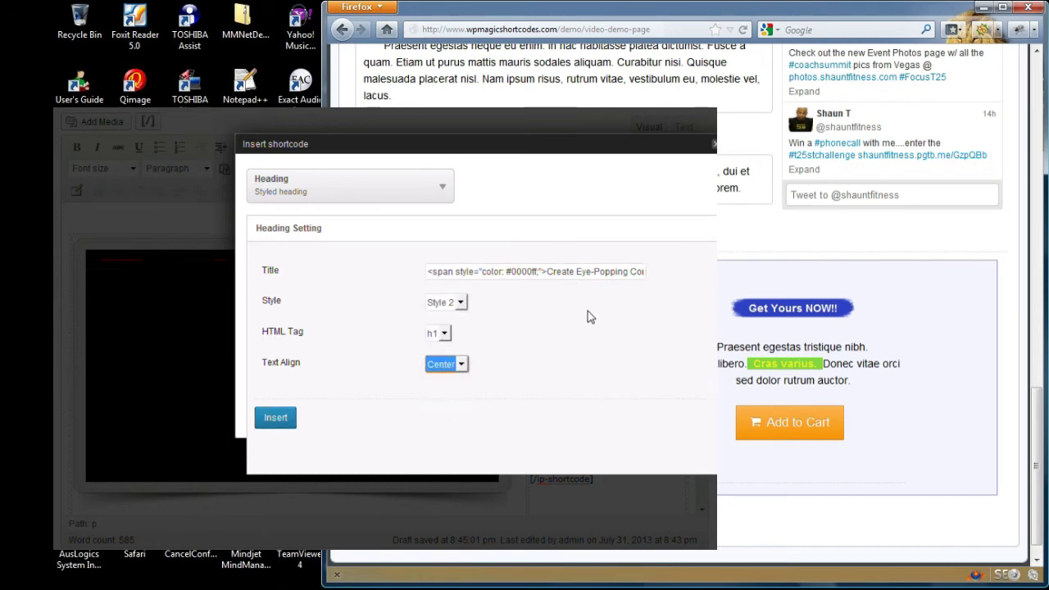
left_click(276, 420)
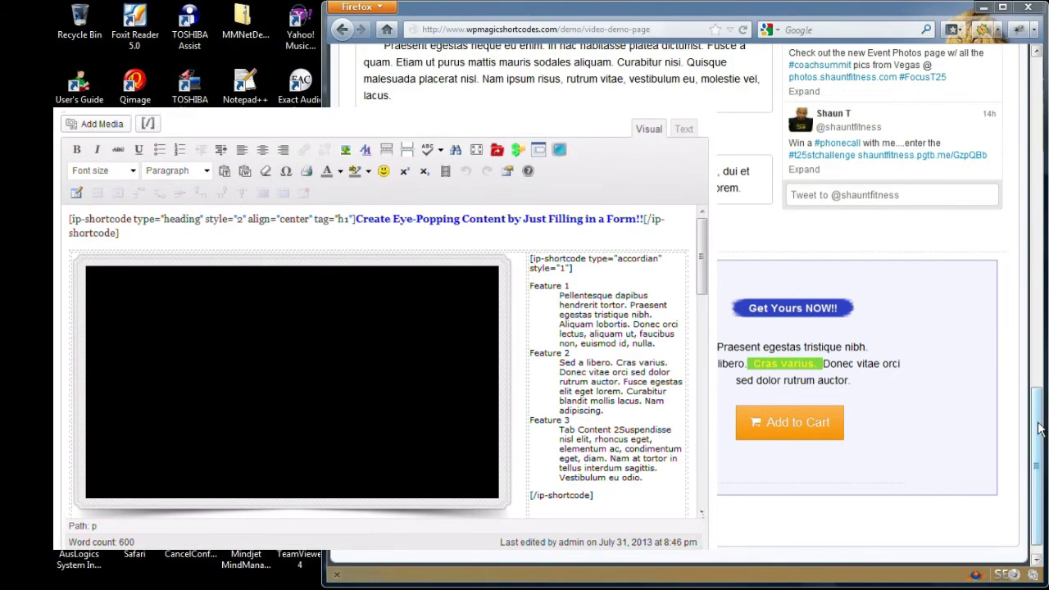
Step: Reload the published demo page in Firefox and review the heading above the video
left_click_drag(1035, 389, 1034, 82)
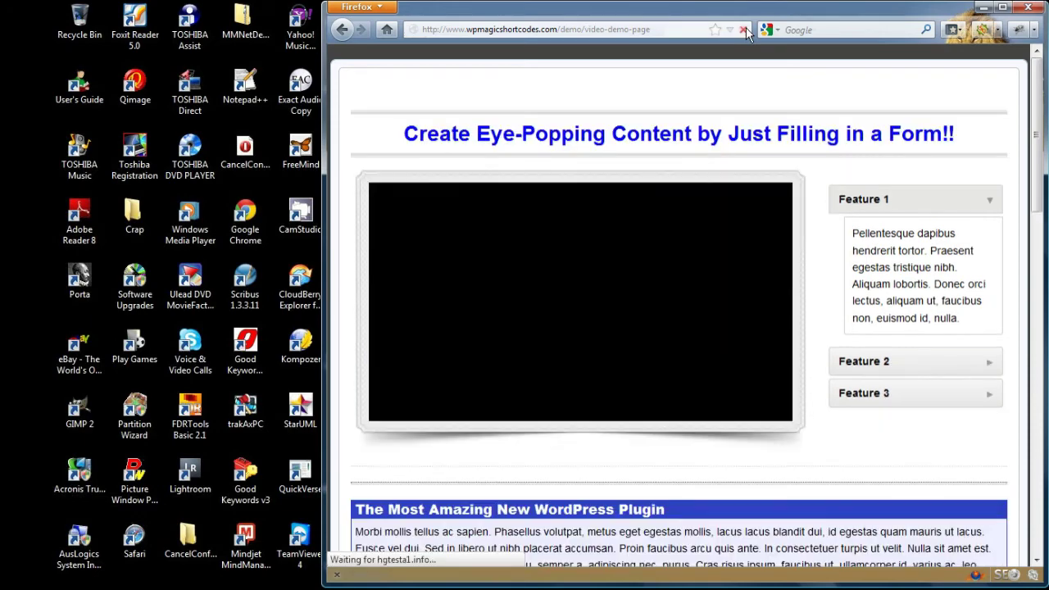
left_click_drag(1038, 98, 1035, 141)
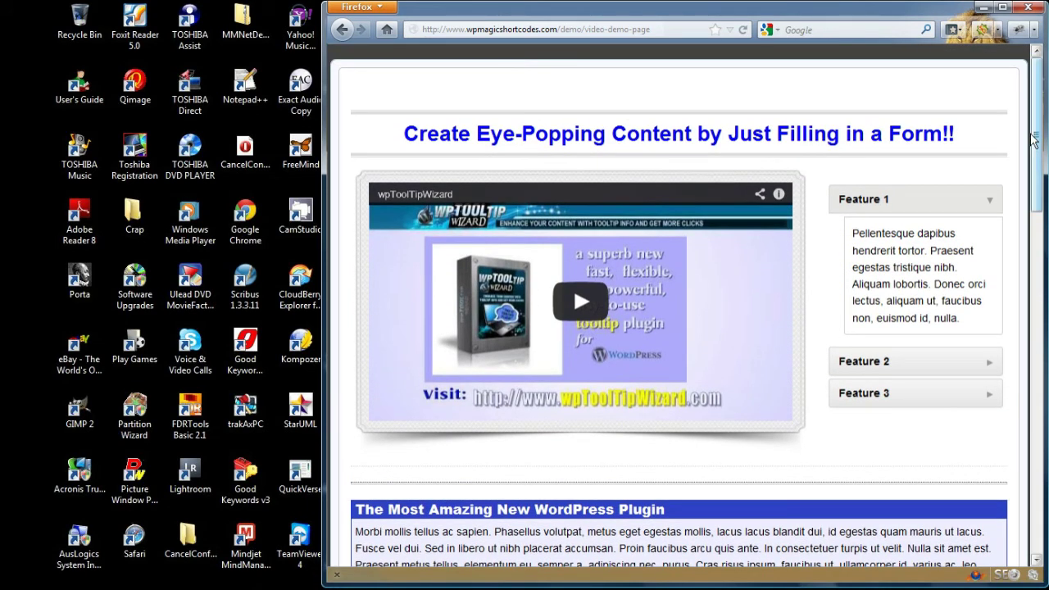